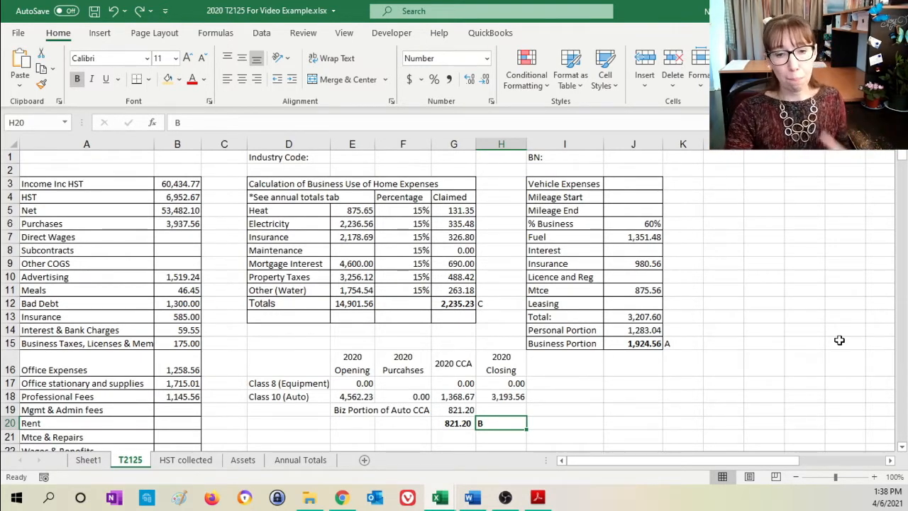
Step: Switch to the Wealthsimple Tax return in Chrome and go to the T2125 form's Income & Expenses section
left_click(342, 498)
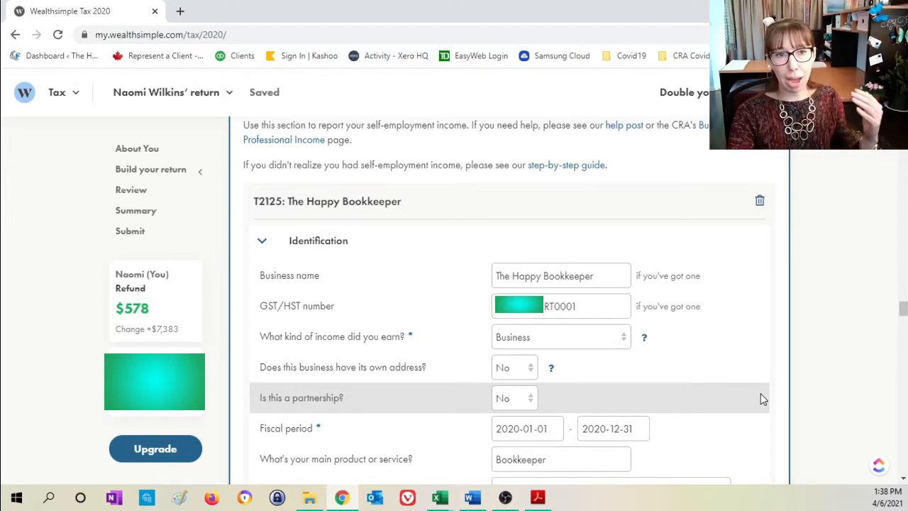
left_click(177, 173)
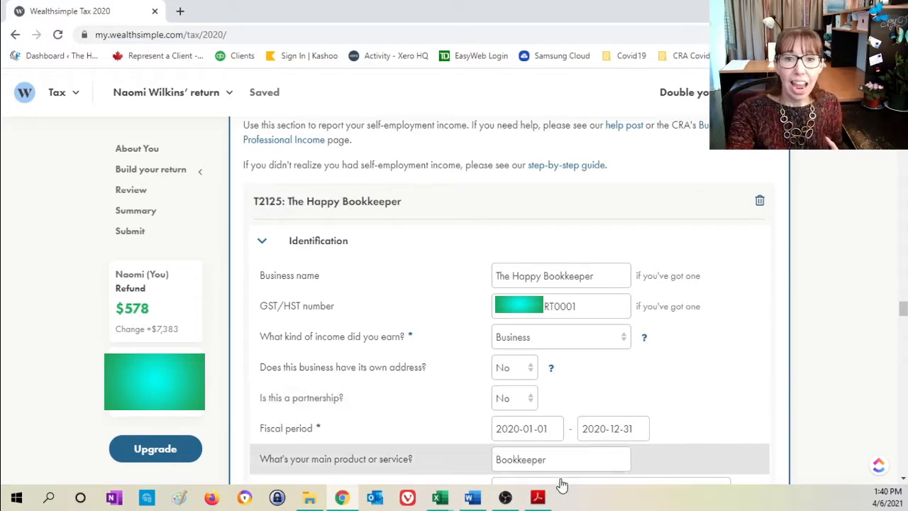
scroll(896, 297, "down", 5)
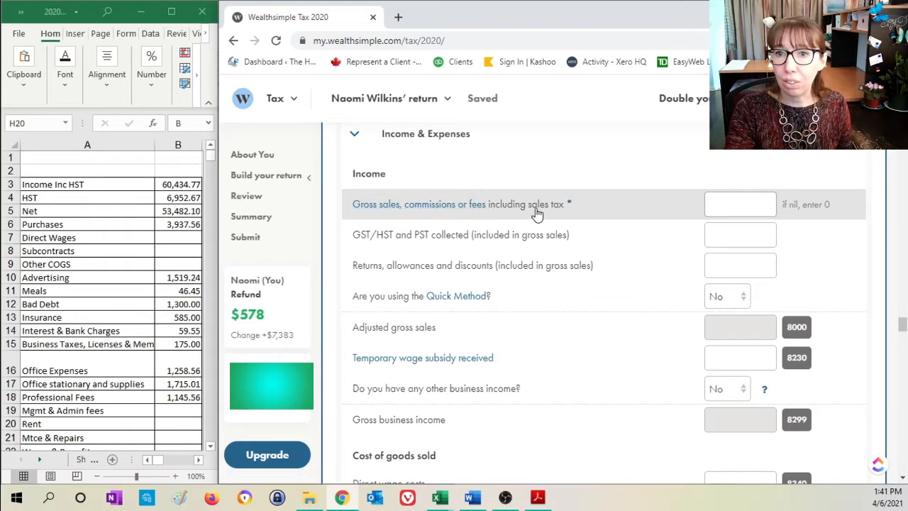
Step: Enter gross sales including sales tax of 60,434.77 and GST/HST and PST collected of 6,952.67
left_click(724, 205)
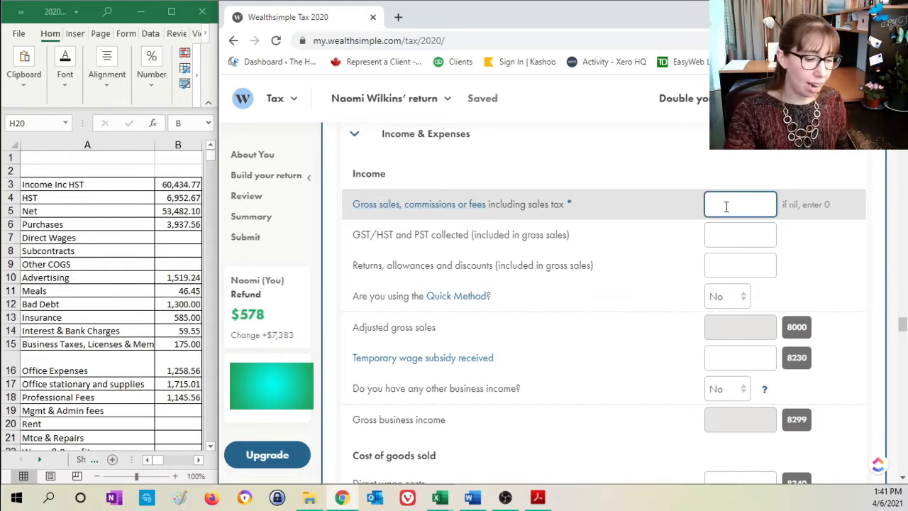
type("60,434.77")
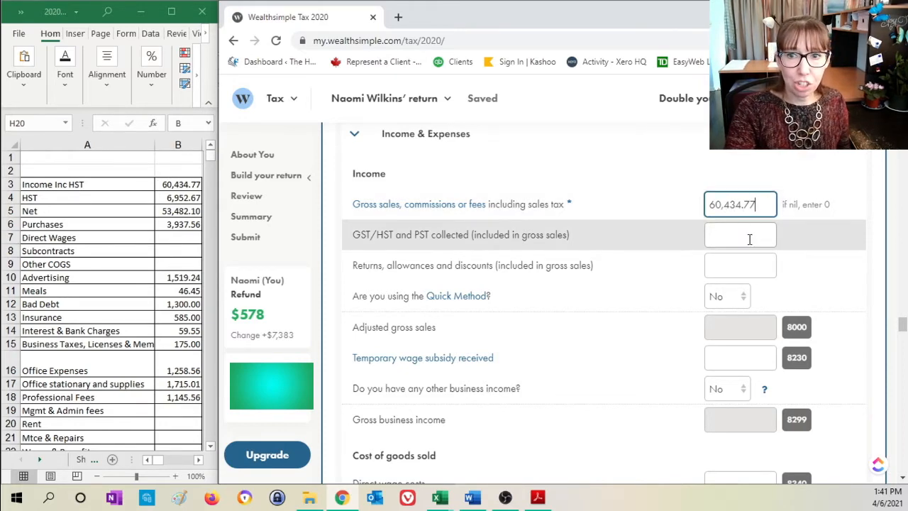
left_click(750, 237)
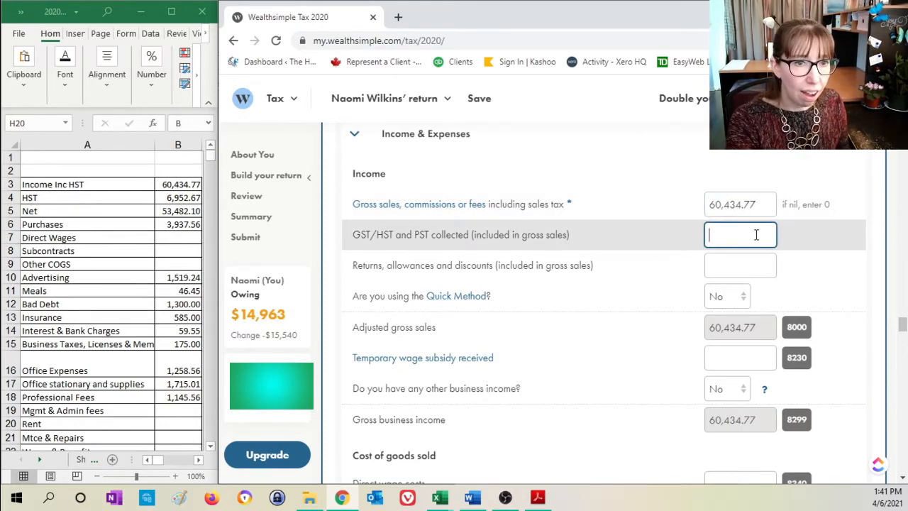
type("6,952.67")
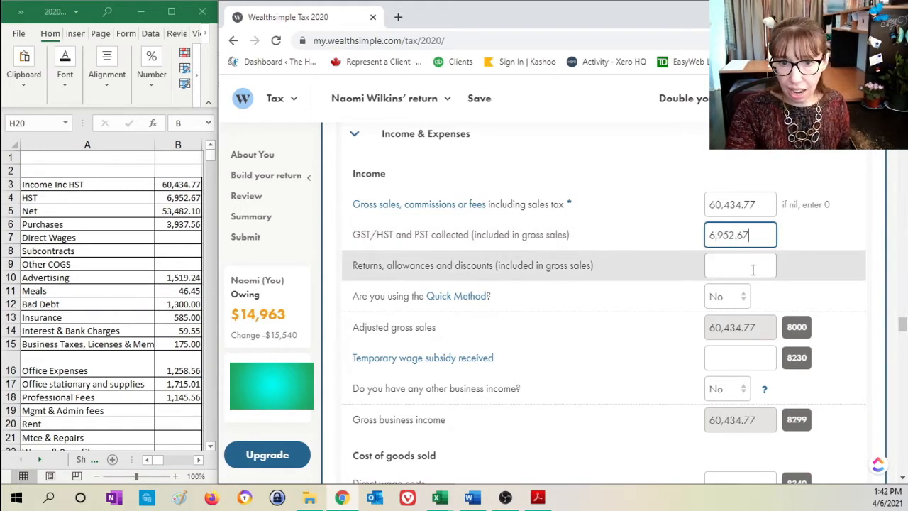
left_click(754, 267)
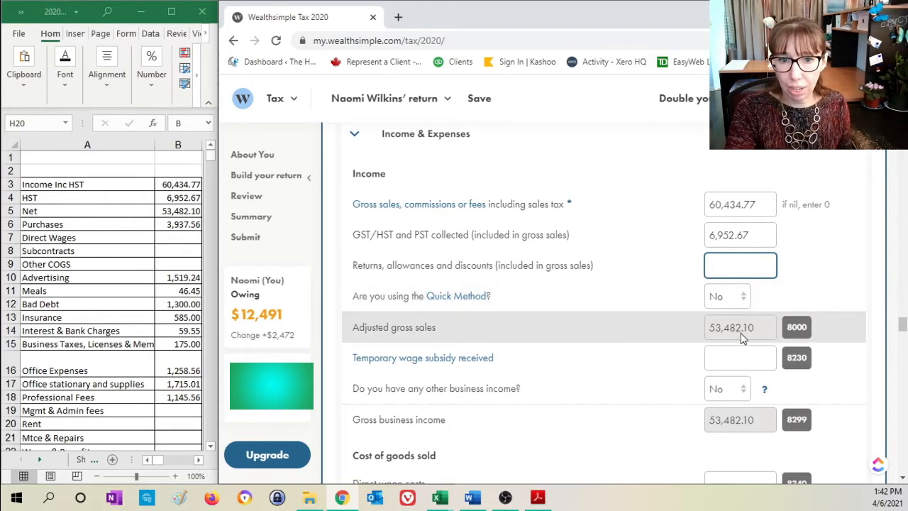
left_click(742, 358)
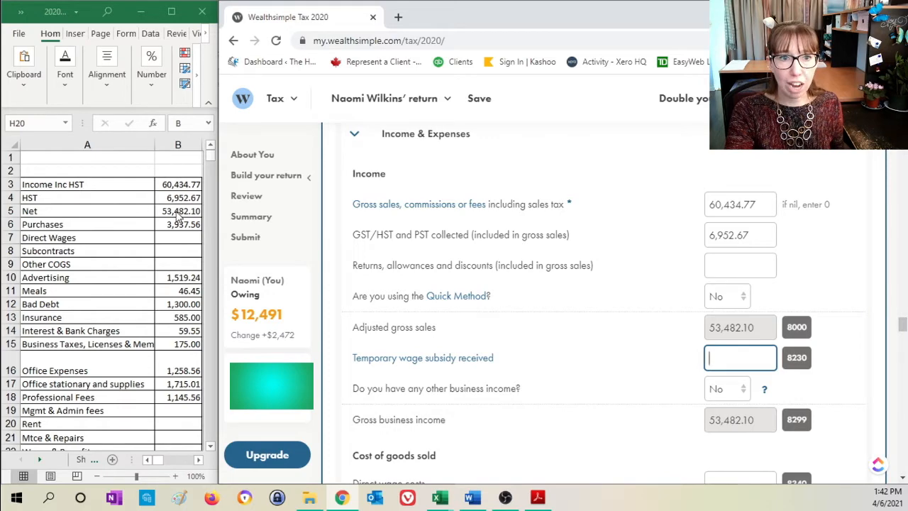
Step: Enter 3,937.56 as Other costs under Cost of goods sold
scroll(791, 343, "down", 2)
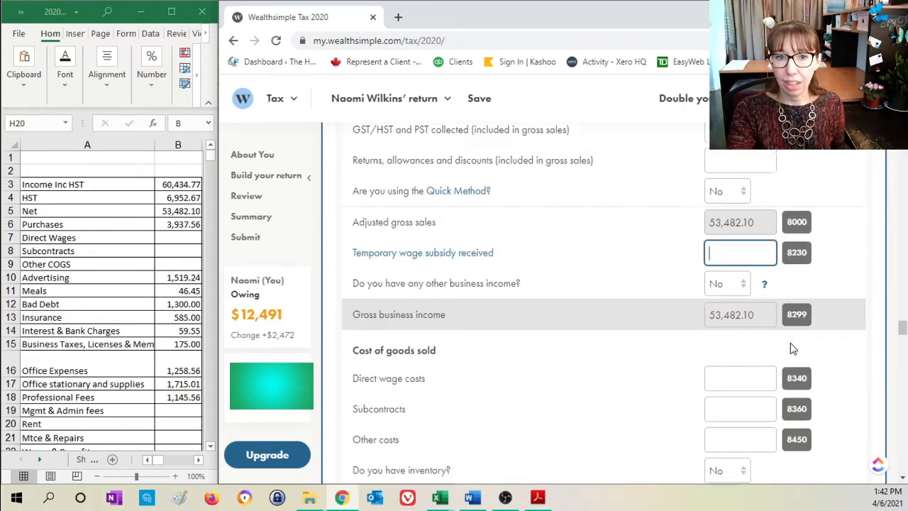
scroll(790, 343, "down", 4)
scroll(790, 342, "up", 1)
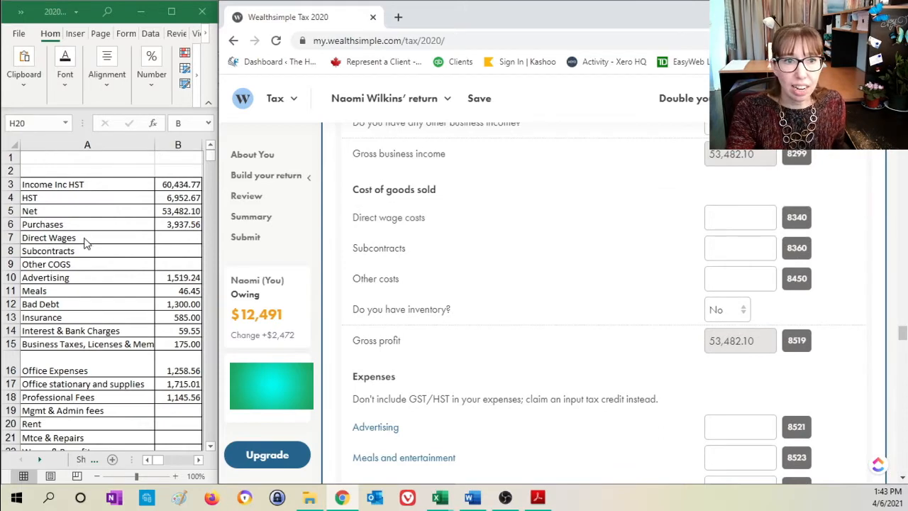
left_click(735, 281)
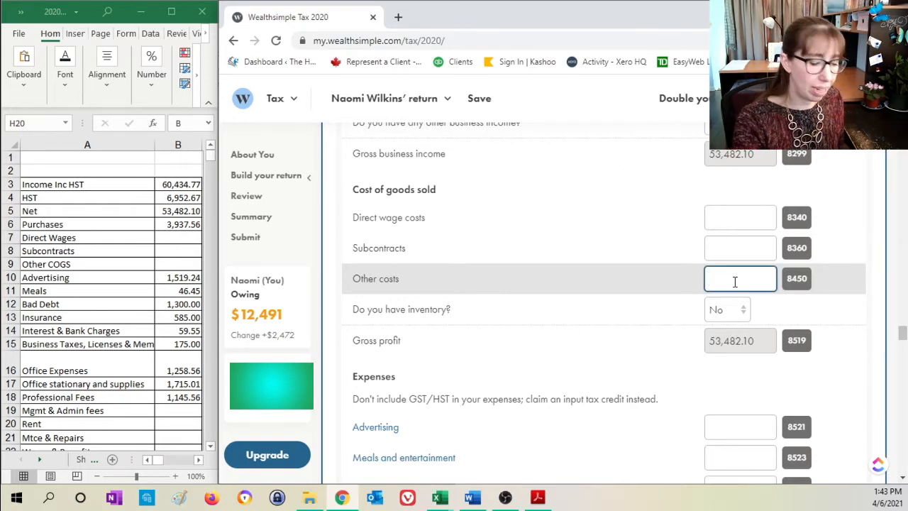
type("3")
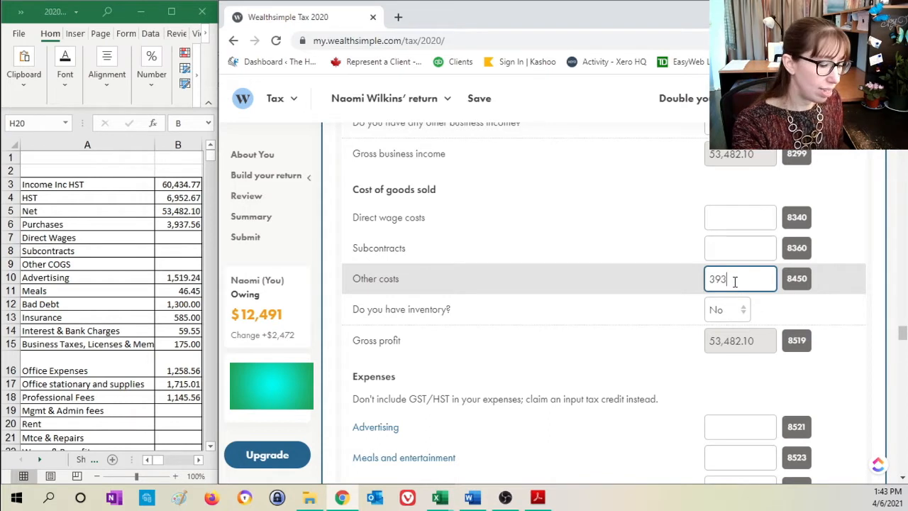
type(",937.56")
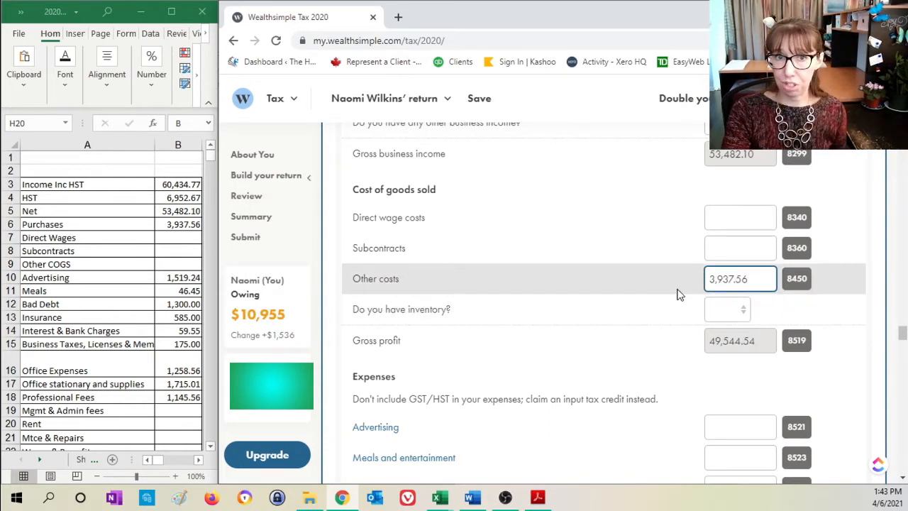
Step: Answer Yes to having inventory and set the opening inventory to 0
left_click(735, 312)
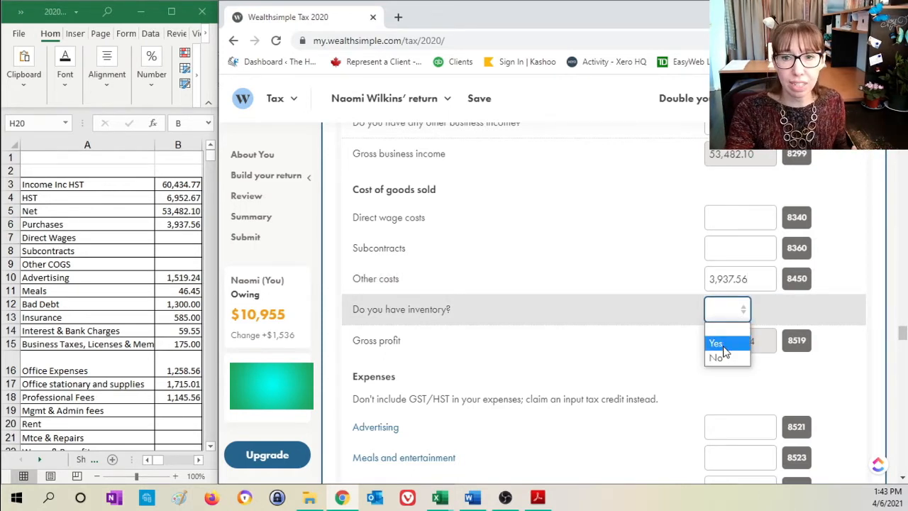
left_click(716, 344)
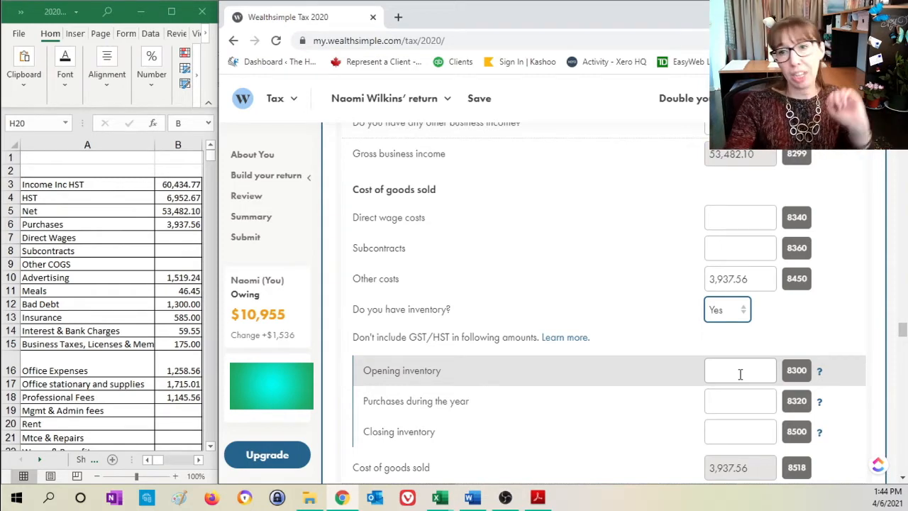
left_click(740, 373)
scroll(740, 374, "up", 1)
type("0")
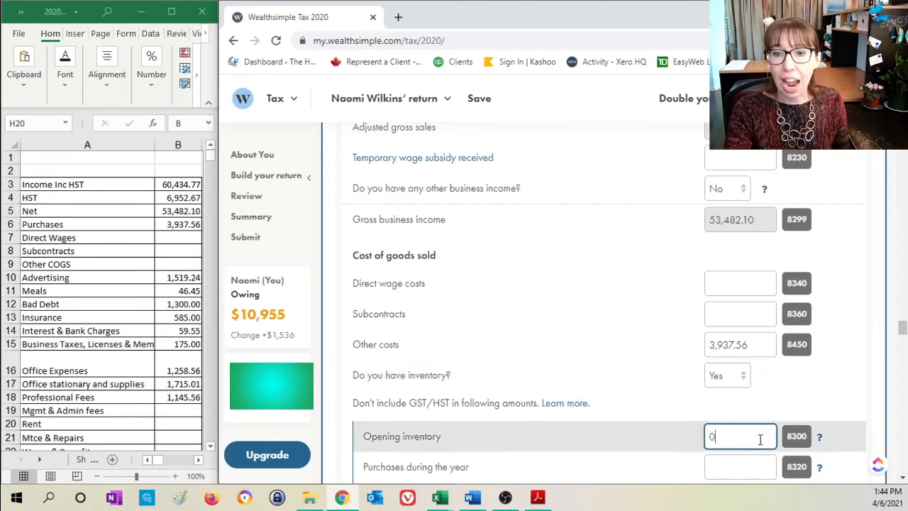
scroll(758, 401, "down", 1)
left_click(759, 401)
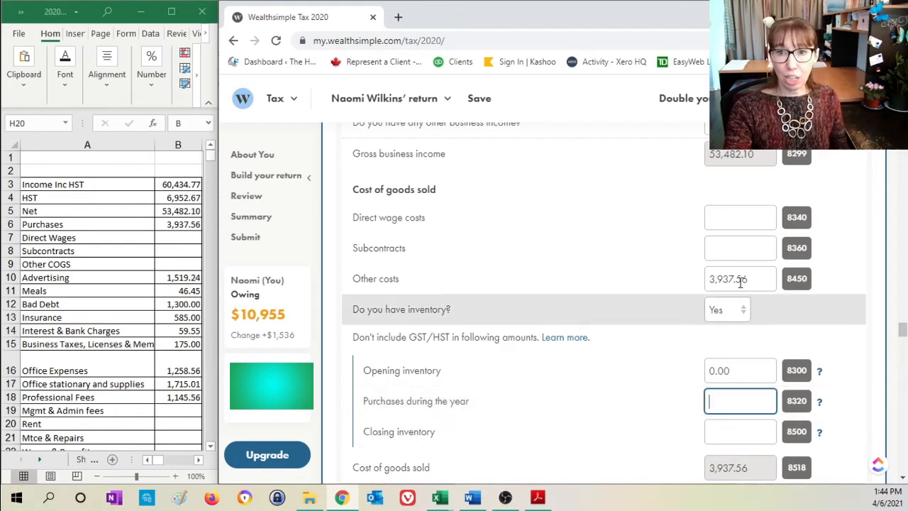
Step: Move the 3,937.56 from Other costs to Purchases during the year and set the closing inventory to 0
left_click_drag(764, 283, 664, 283)
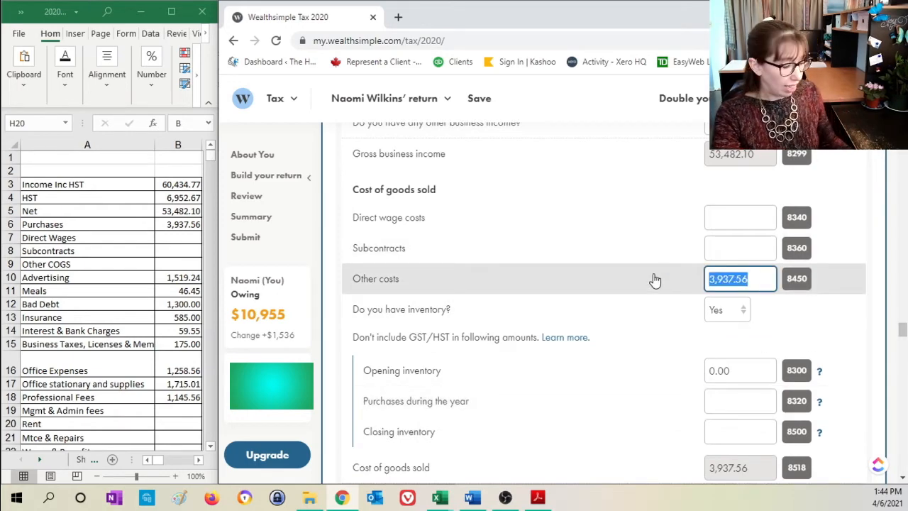
key("ctrl+x")
left_click(717, 401)
key("ctrl+v")
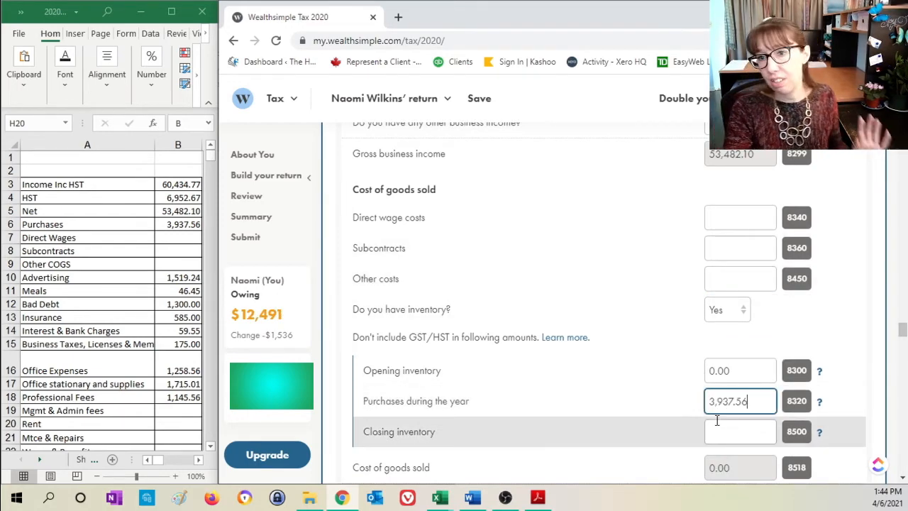
left_click(727, 430)
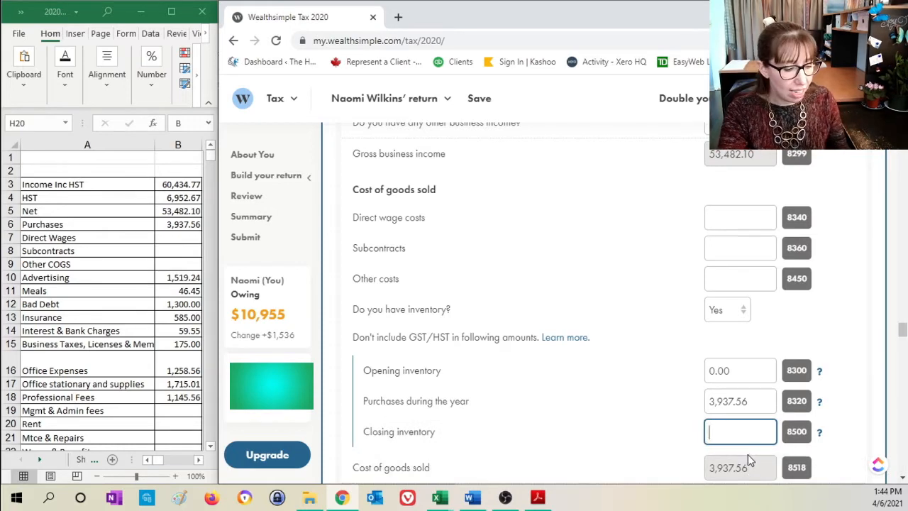
type("0")
key("shift+Tab")
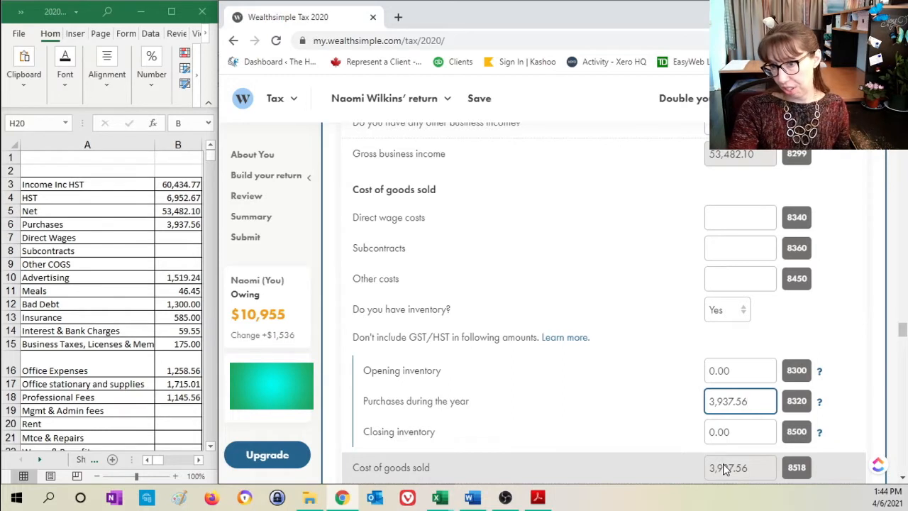
Step: Set the closing inventory to 1,000
left_click(745, 431)
left_click_drag(746, 431, 685, 425)
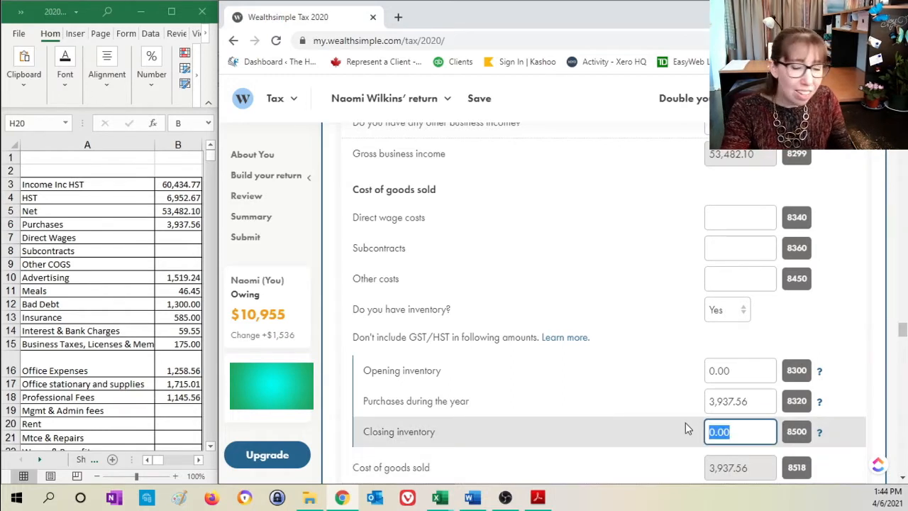
type("1000")
key("shift+Tab")
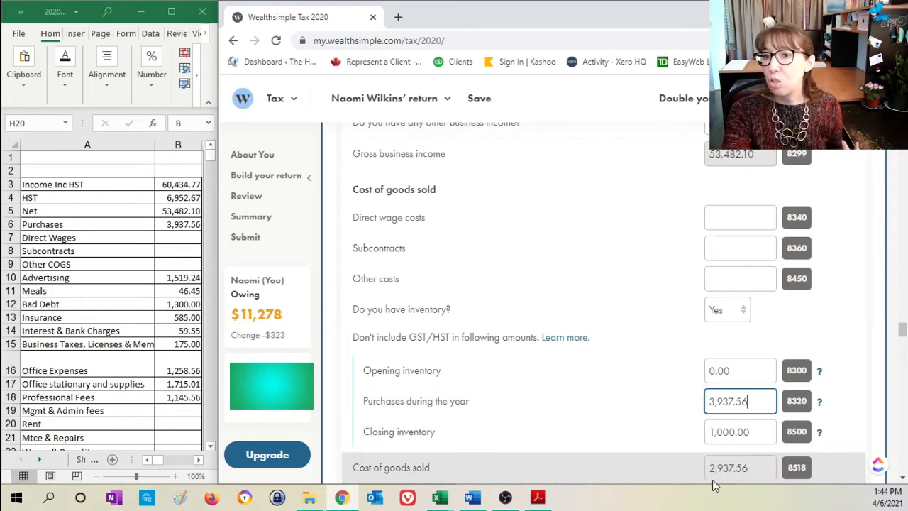
Step: Set the closing inventory back to 0
double_click(722, 428)
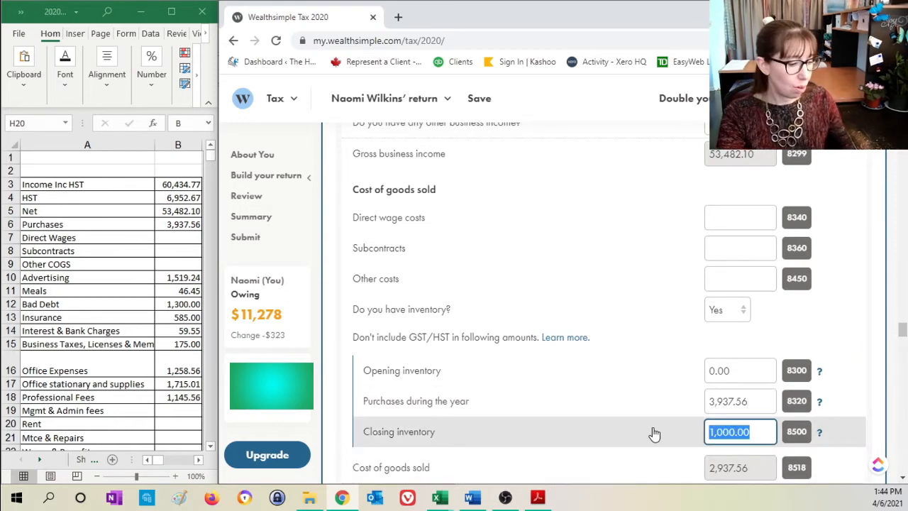
type("0")
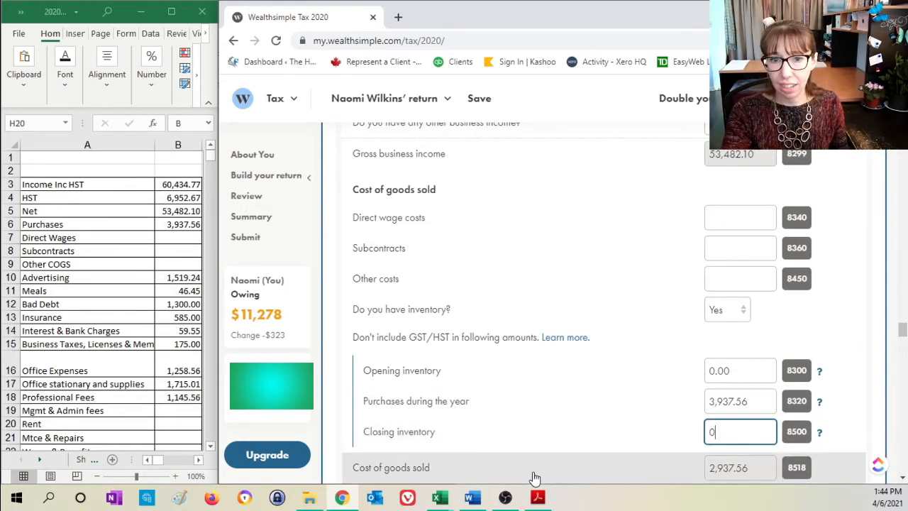
key("Tab")
Step: Enter 3,937.56 in Other costs under Cost of goods sold again
scroll(621, 362, "down", 1)
scroll(622, 357, "down", 4)
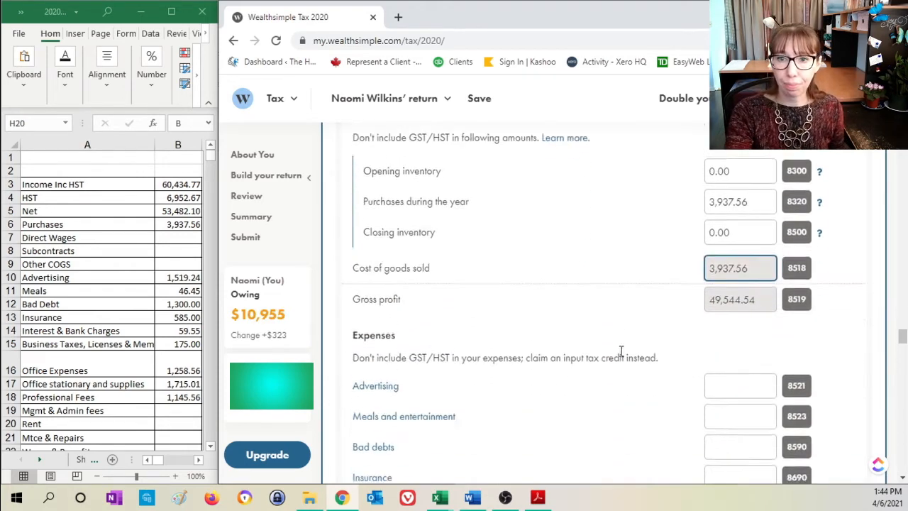
scroll(622, 357, "up", 1)
scroll(621, 357, "up", 4)
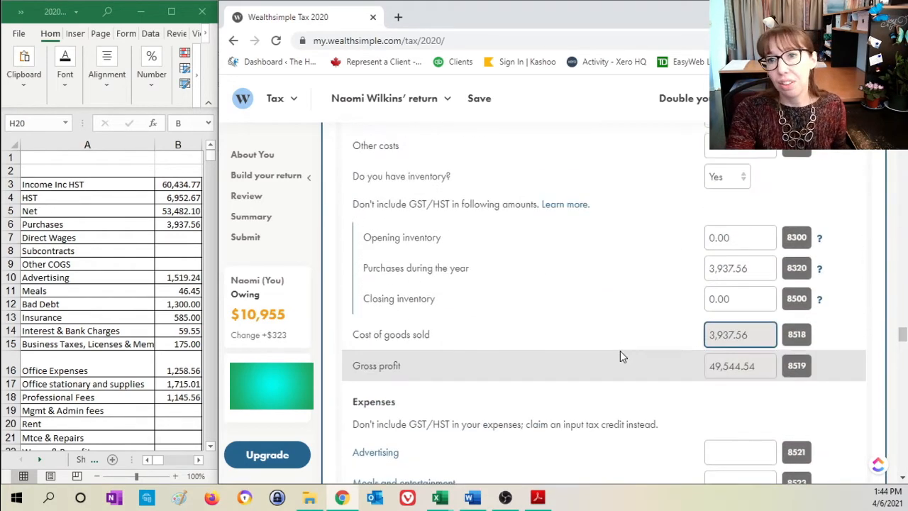
left_click(714, 278)
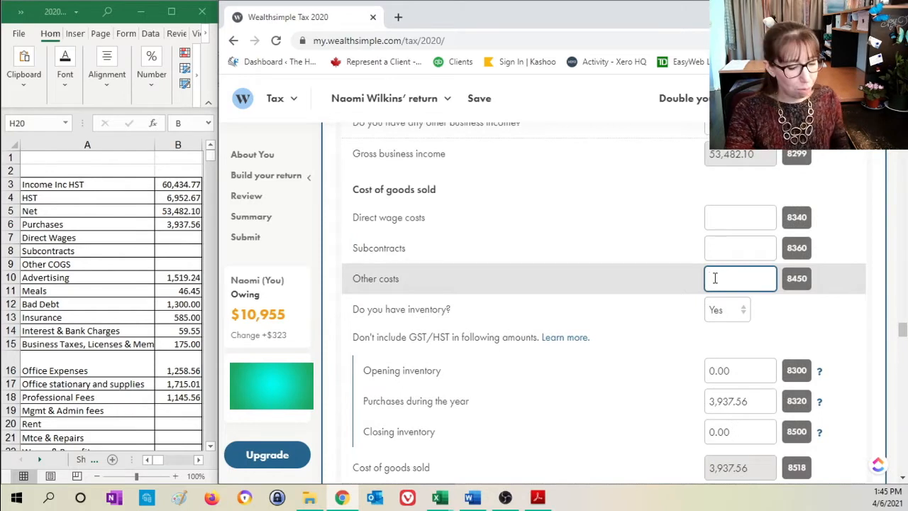
type("35")
type("3")
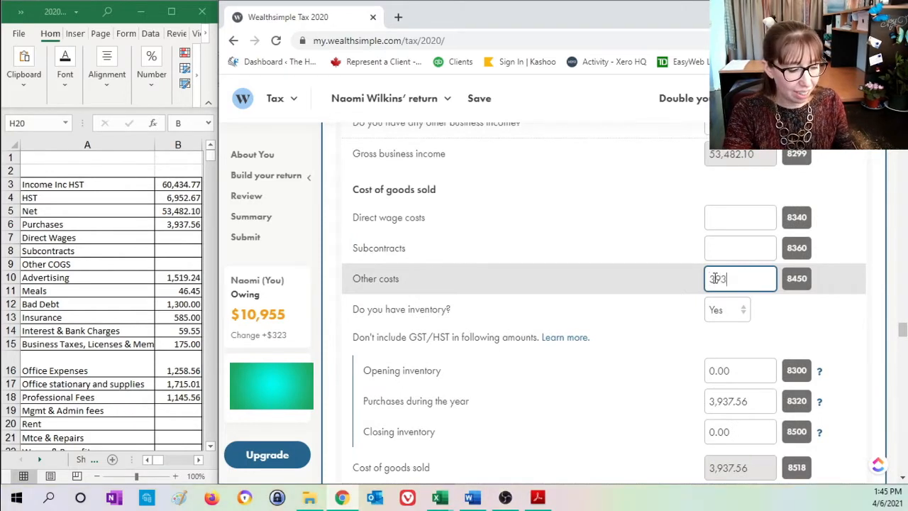
type("7.56")
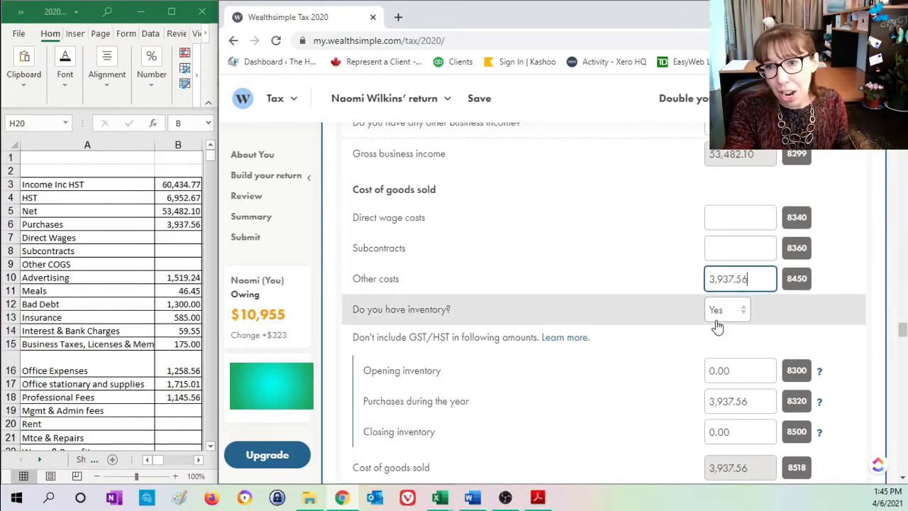
Step: Set the purchases during the year to 0 and answer No to having inventory
left_click(752, 401)
left_click_drag(753, 399, 646, 407)
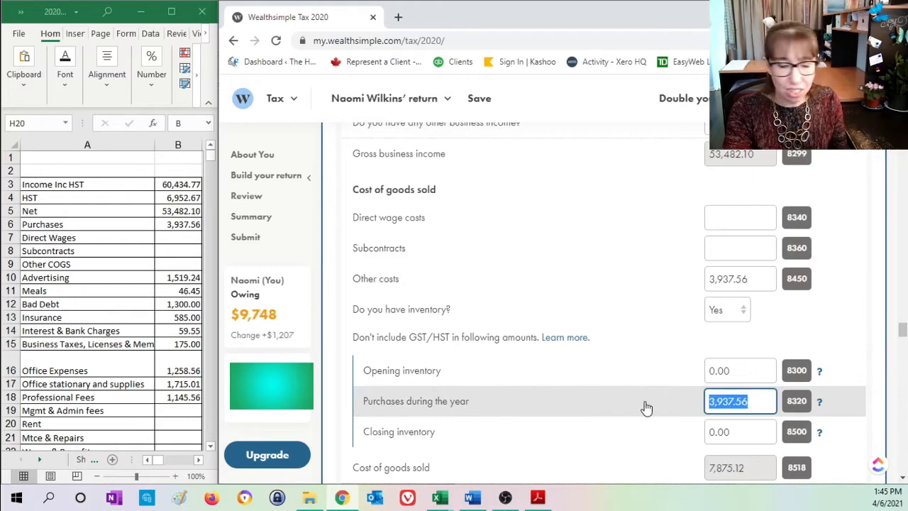
type("0")
left_click(742, 433)
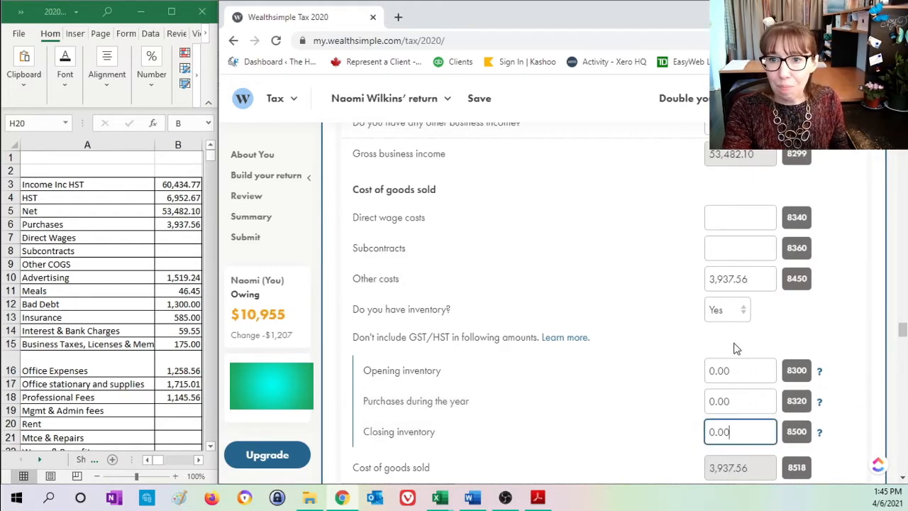
left_click(728, 310)
left_click(718, 359)
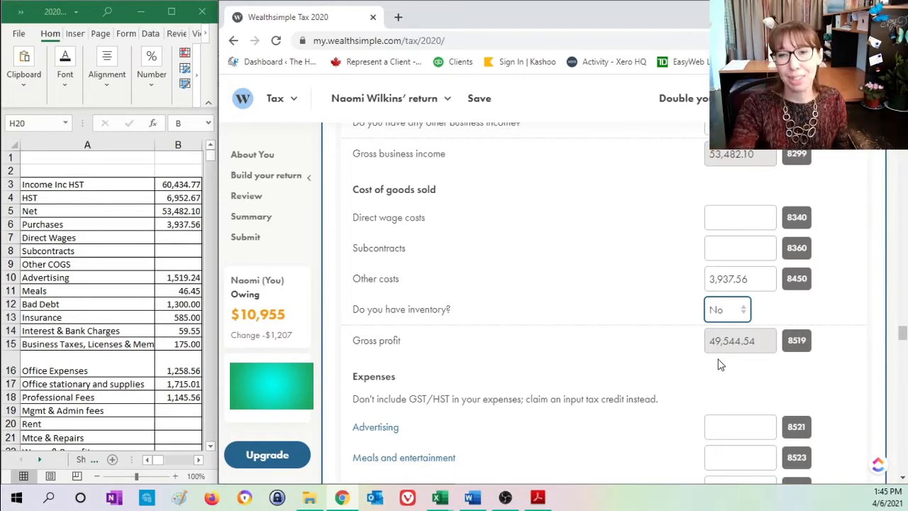
scroll(718, 364, "down", 4)
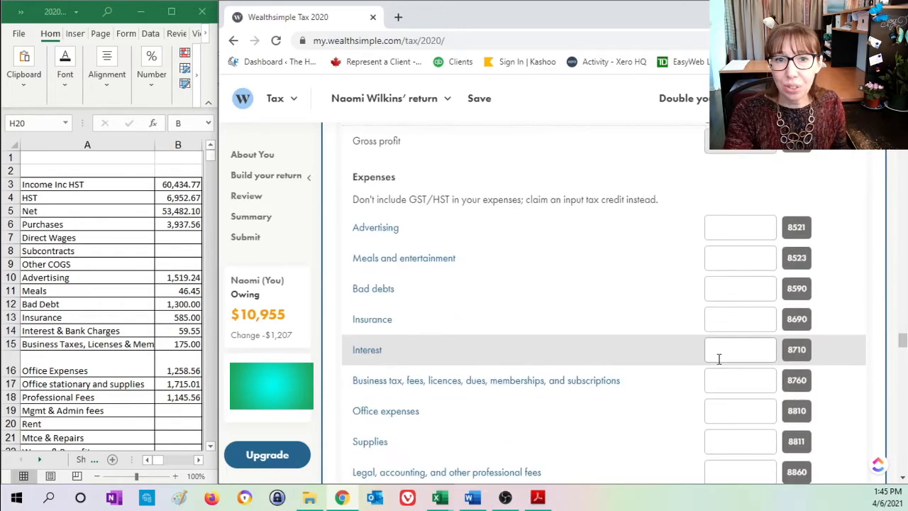
Step: Enter 1,519.24 for Advertising and 46.45 for Meals and entertainment in the Expenses section
left_click(179, 278)
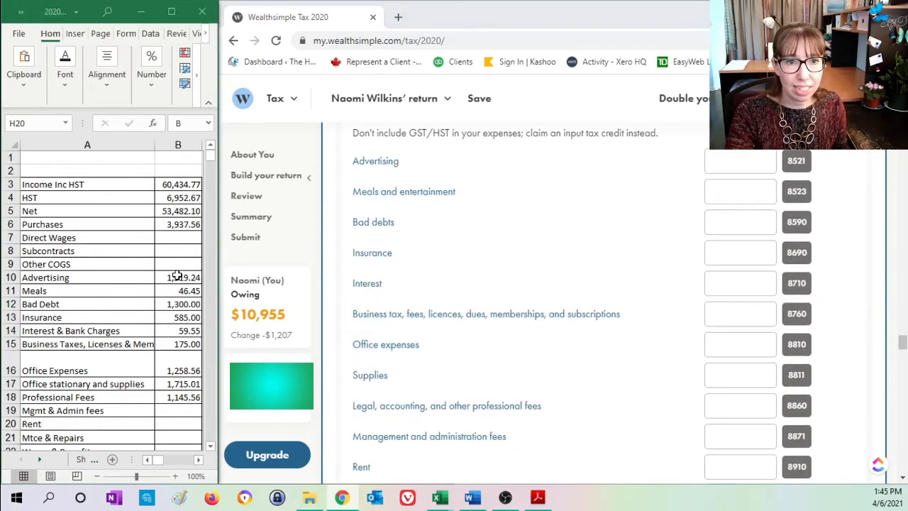
left_click(739, 167)
type("1,519")
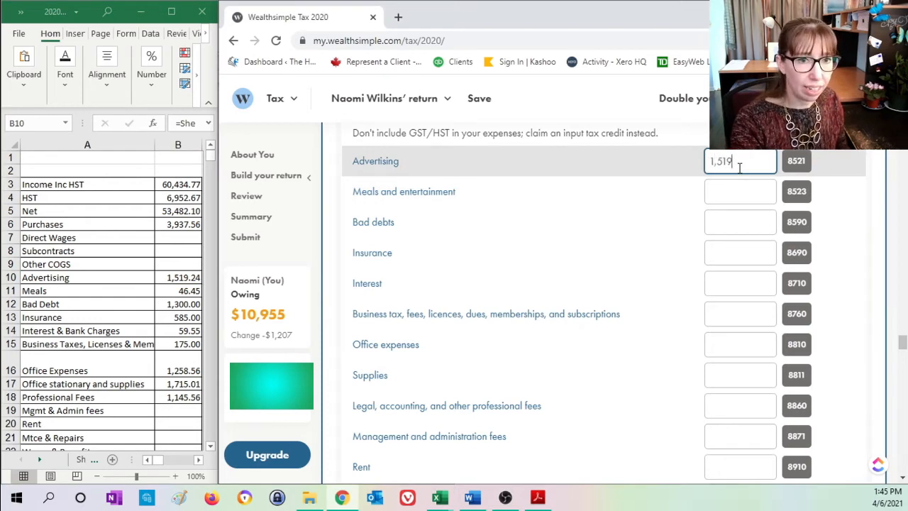
type(".24")
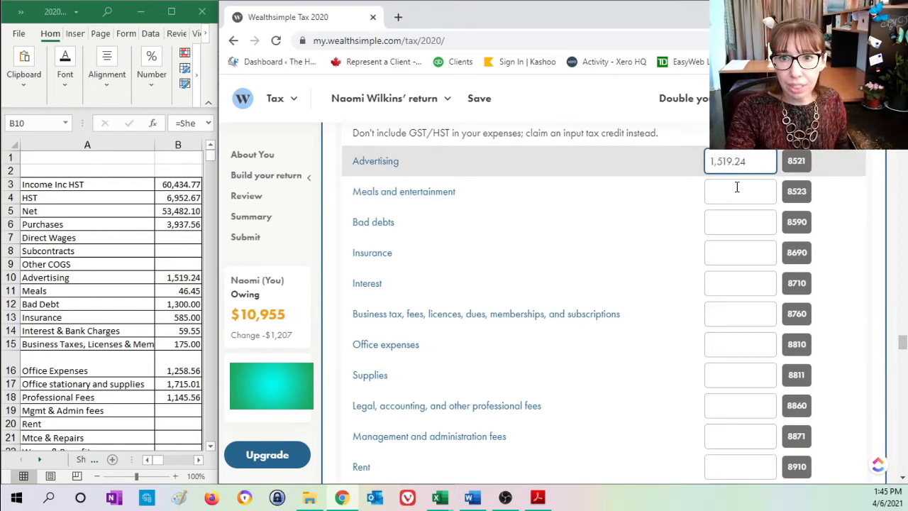
left_click(737, 187)
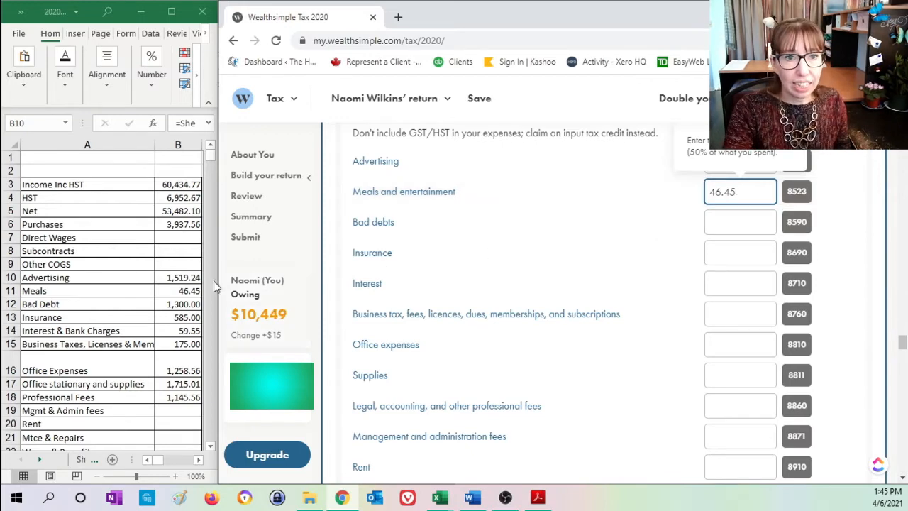
Step: Enter 1,300.00 for Bad debts and 585.00 for Insurance in the Expenses section
left_click(727, 231)
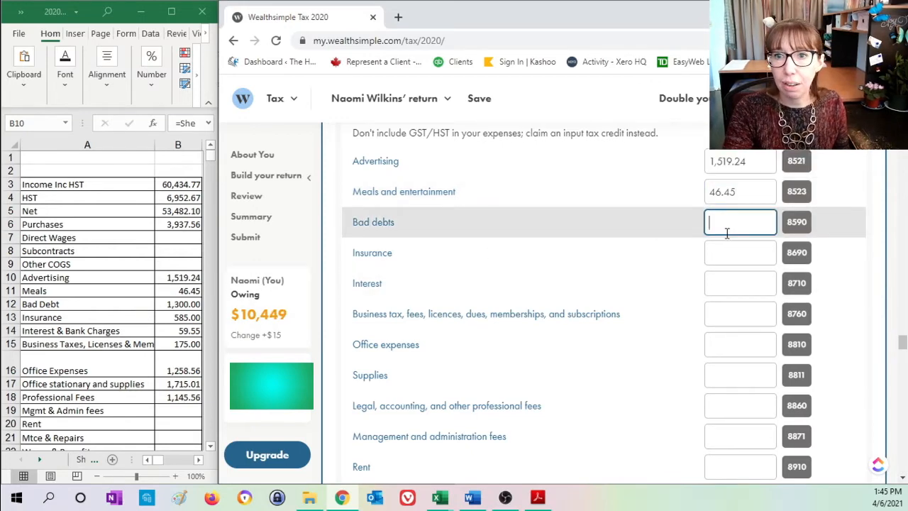
type("1,300")
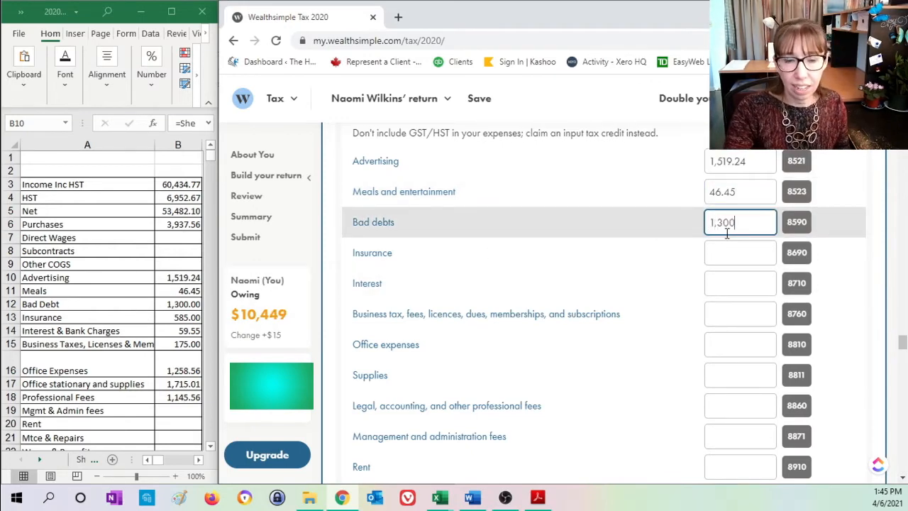
left_click(735, 256)
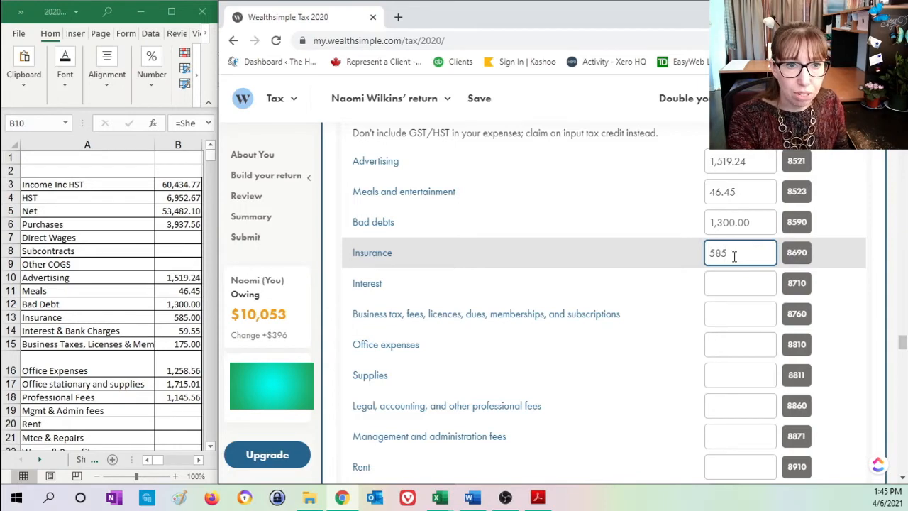
type("585.00")
Step: Enter 175 for Business tax, fees, licences, dues, memberships, and subscriptions and 1,258.56 for Office expenses, leaving Interest empty
left_click(717, 281)
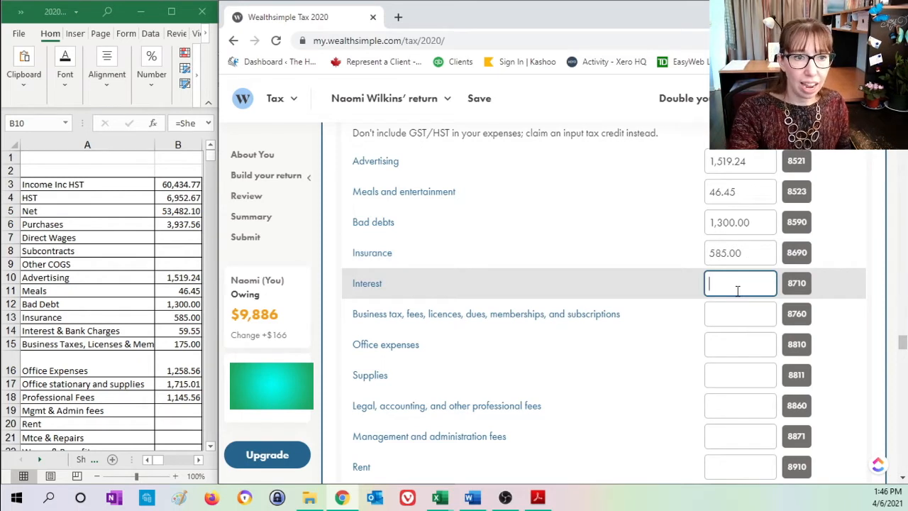
left_click(730, 315)
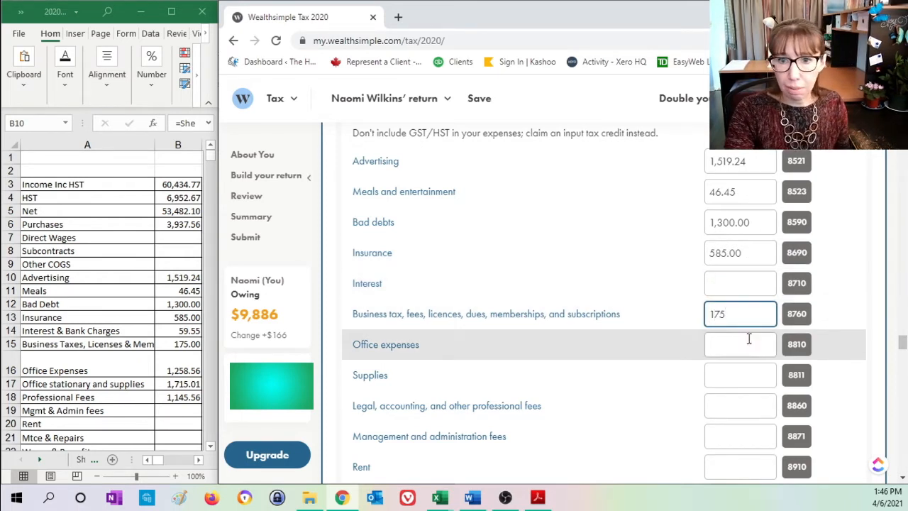
left_click(743, 346)
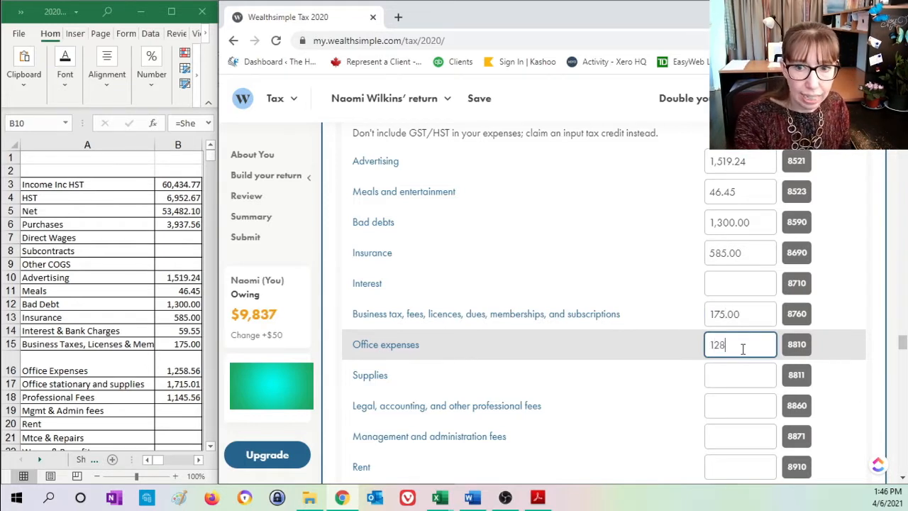
type("128")
key("BackSpace")
type("58.56")
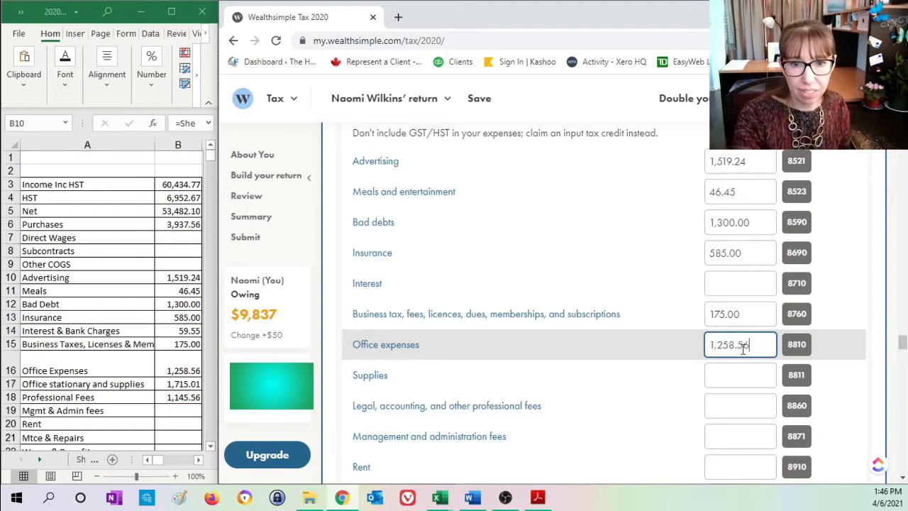
Step: Enter 1,715.01 for Supplies and 1,145.56 for Legal, accounting, and other professional fees
left_click(738, 375)
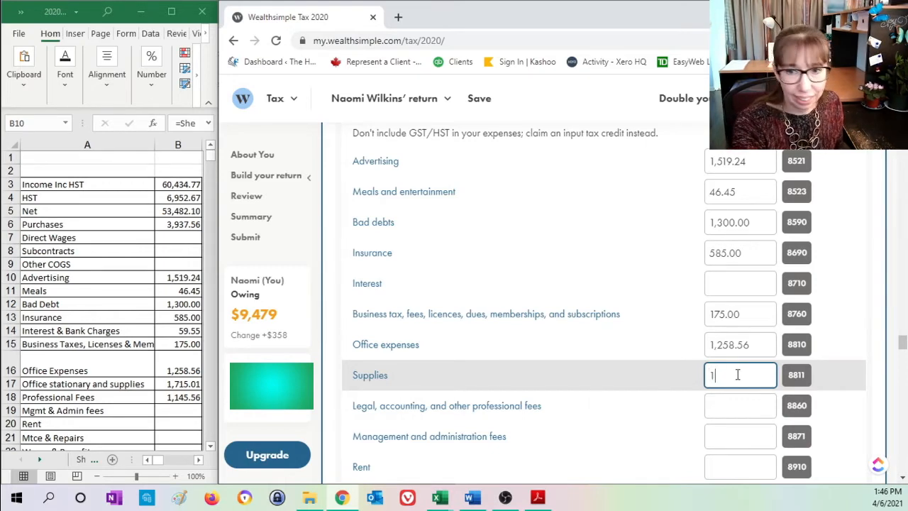
type("1,7")
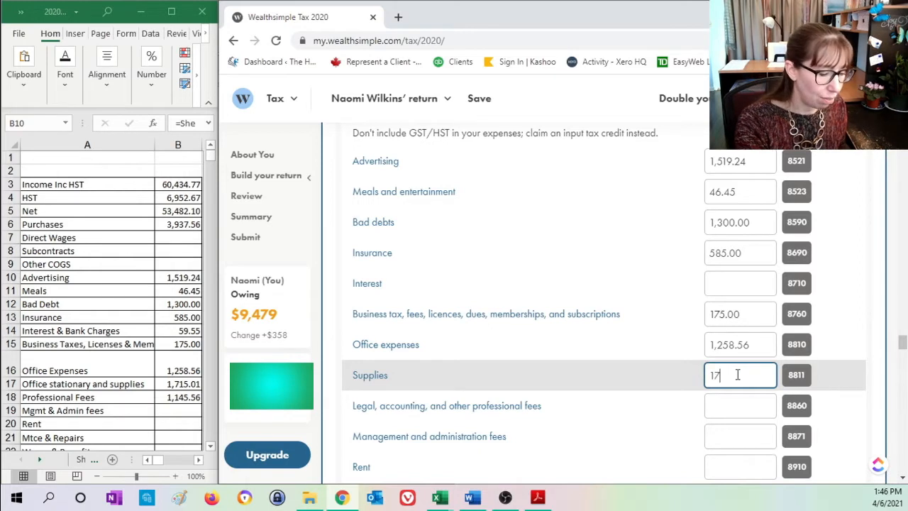
type("15.01")
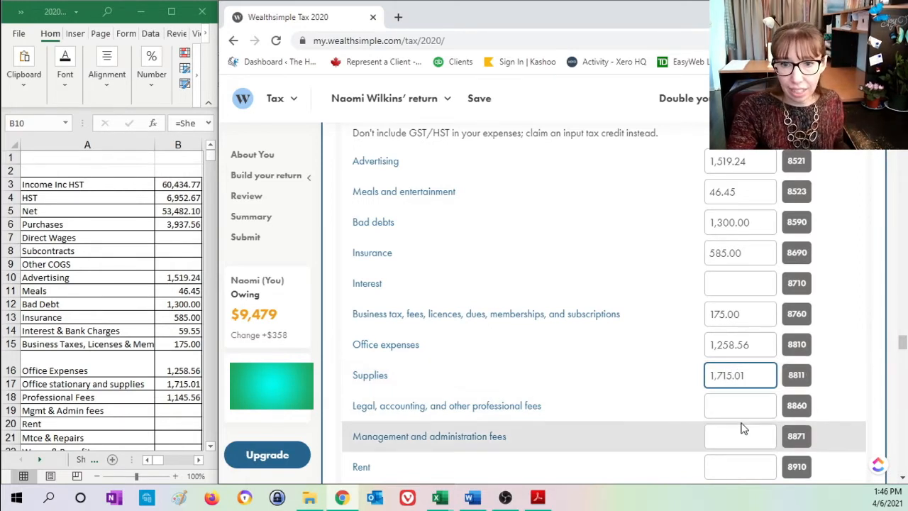
left_click(752, 407)
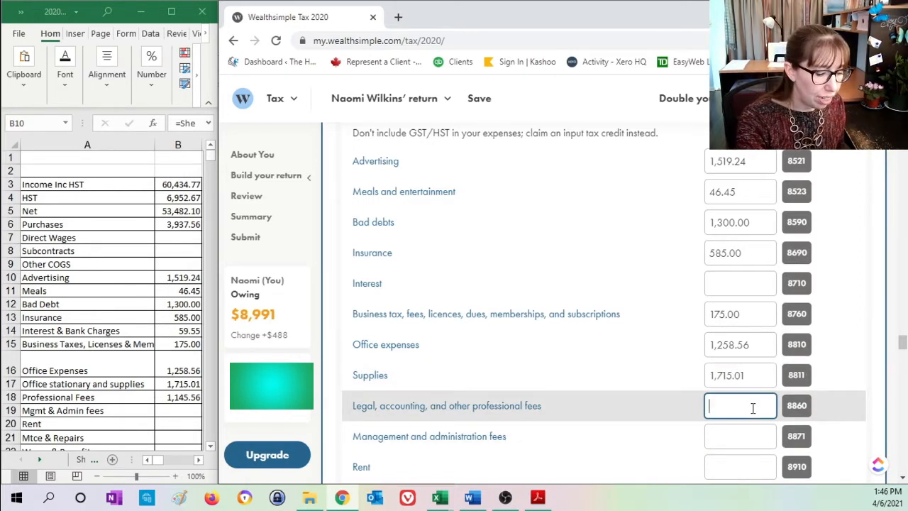
type("11450")
key("BackSpace")
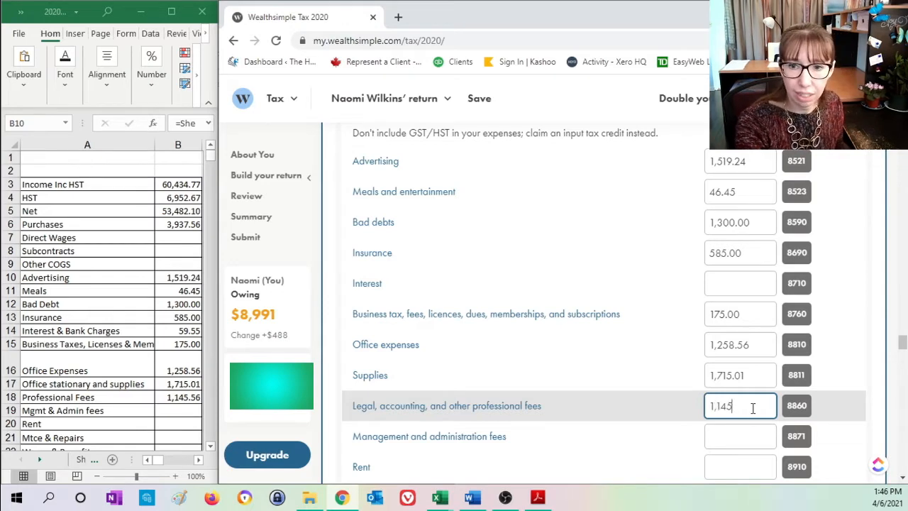
type(".56")
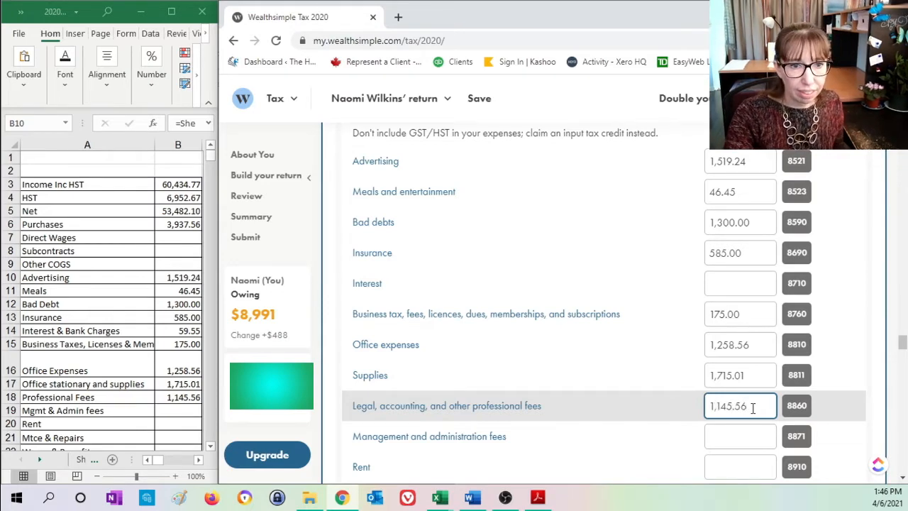
Step: Find the Utilities amount in the T2125 worksheet and enter 1,875.45 for Telephone and utilities in the tax form
left_click(752, 437)
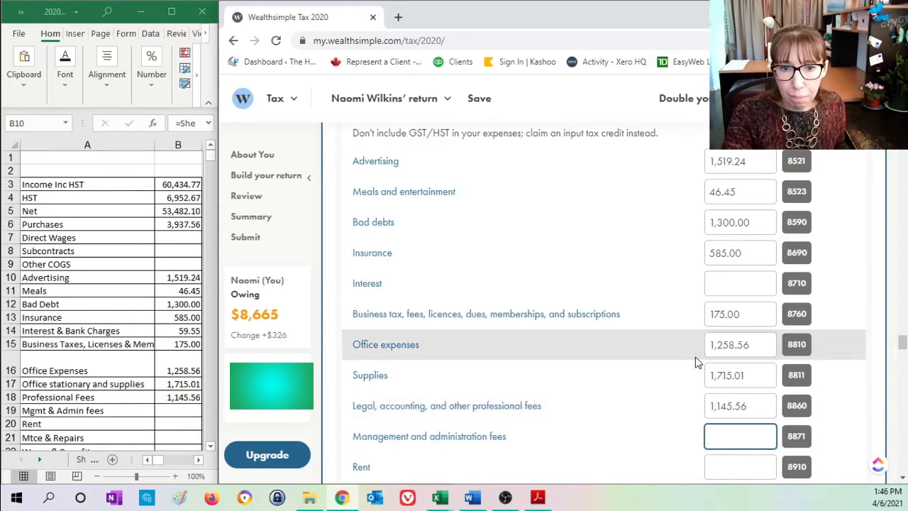
scroll(723, 378, "down", 1)
scroll(702, 383, "down", 1)
scroll(105, 308, "down", 1)
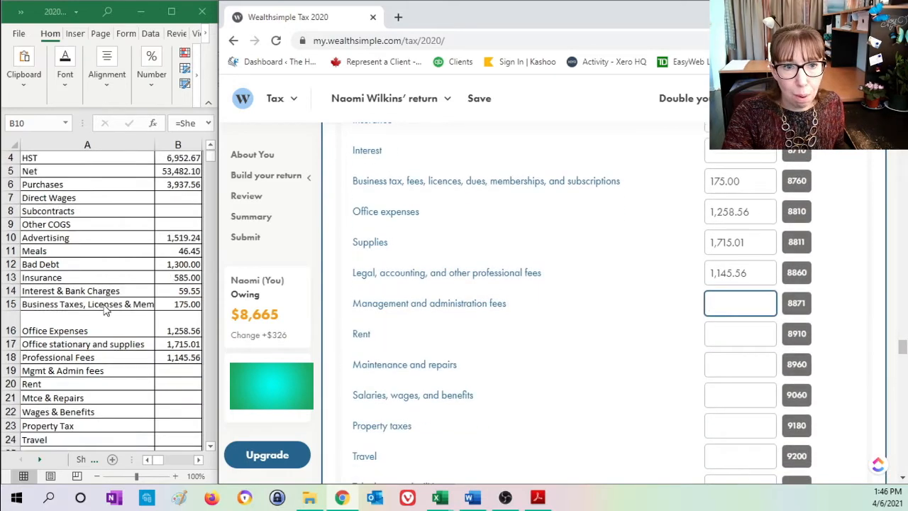
scroll(103, 303, "down", 2)
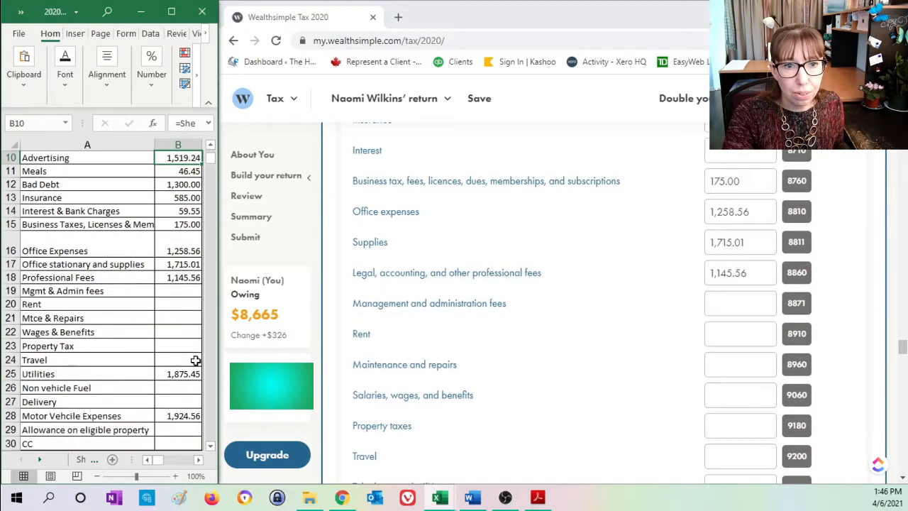
left_click(182, 372)
scroll(618, 355, "down", 1)
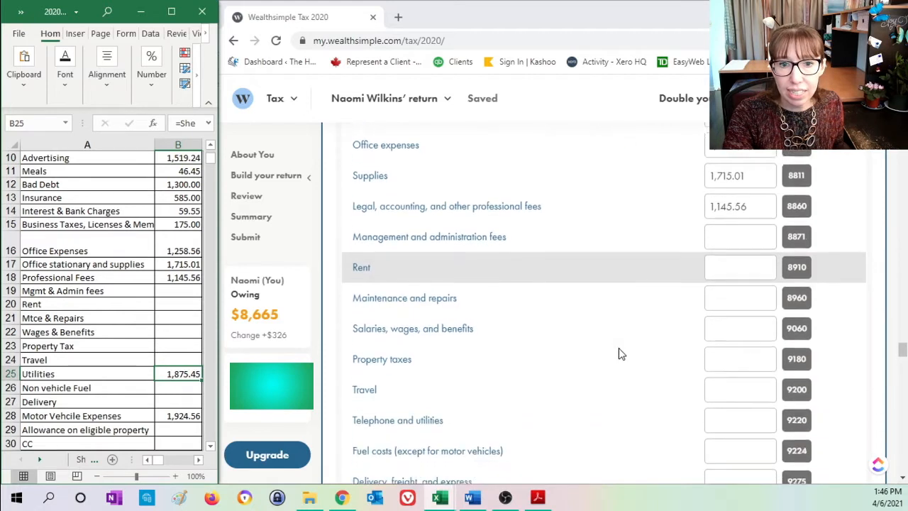
scroll(685, 380, "down", 1)
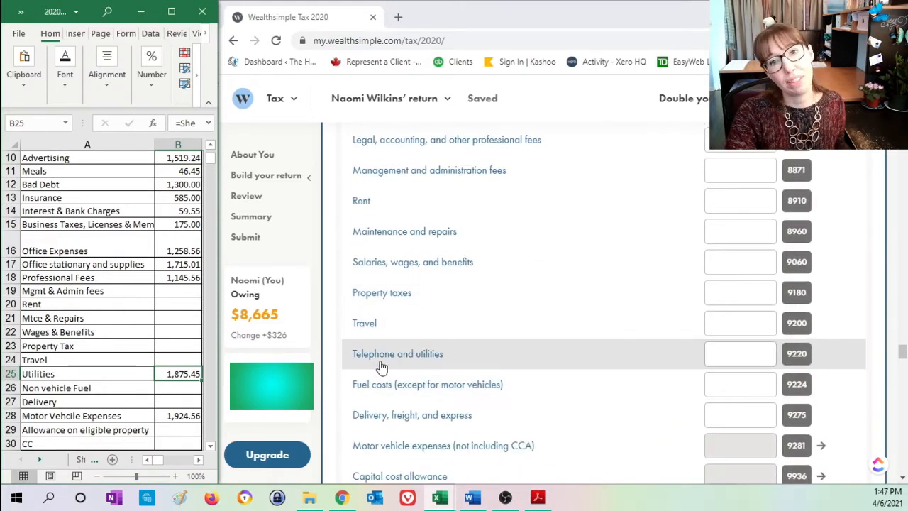
left_click(742, 354)
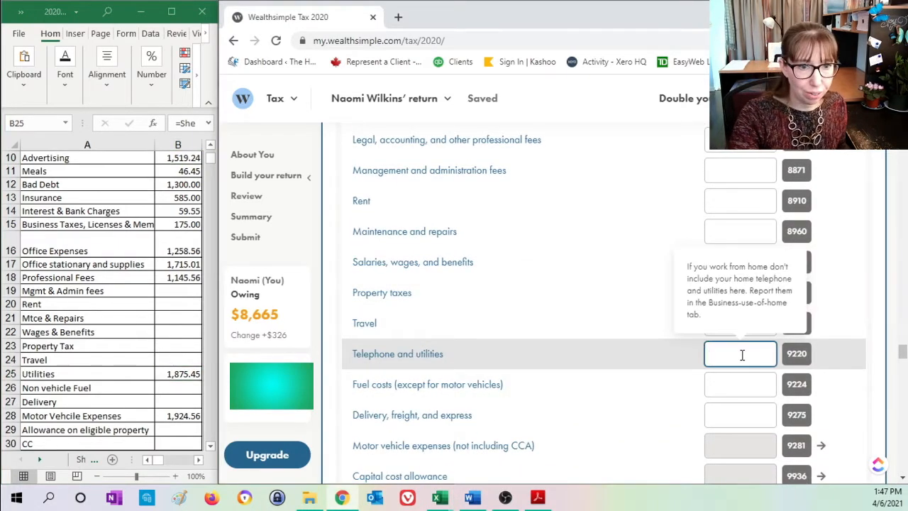
type("1,875.45")
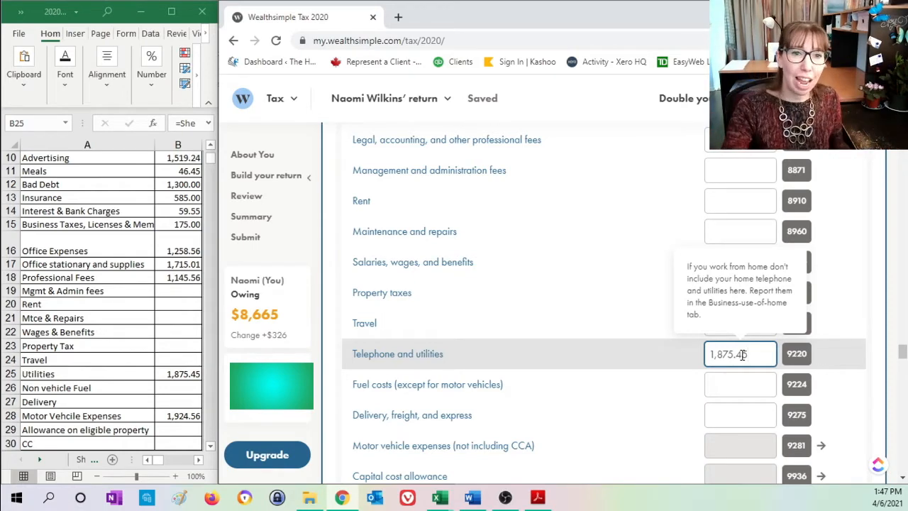
left_click(708, 386)
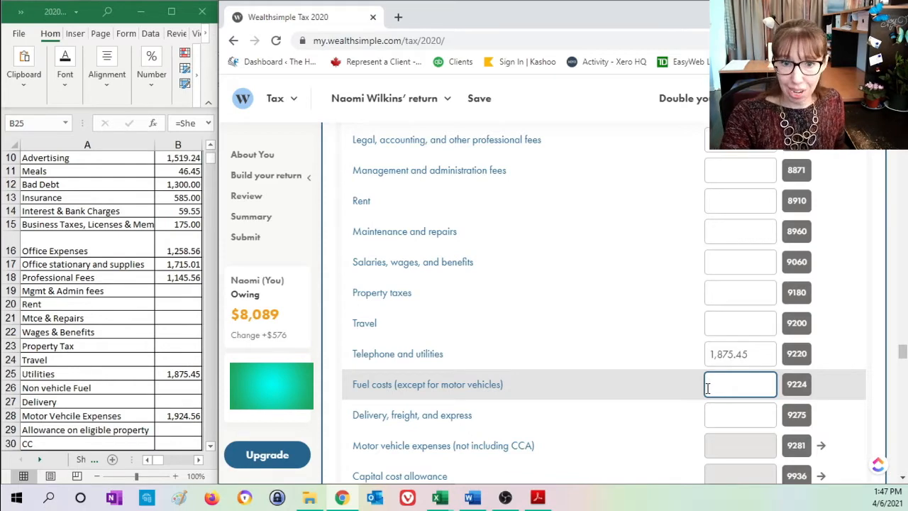
Step: Switch to the Excel workbook at full size and examine the Vehicle Expenses table, including the business percentage and insurance
scroll(707, 387, "down", 1)
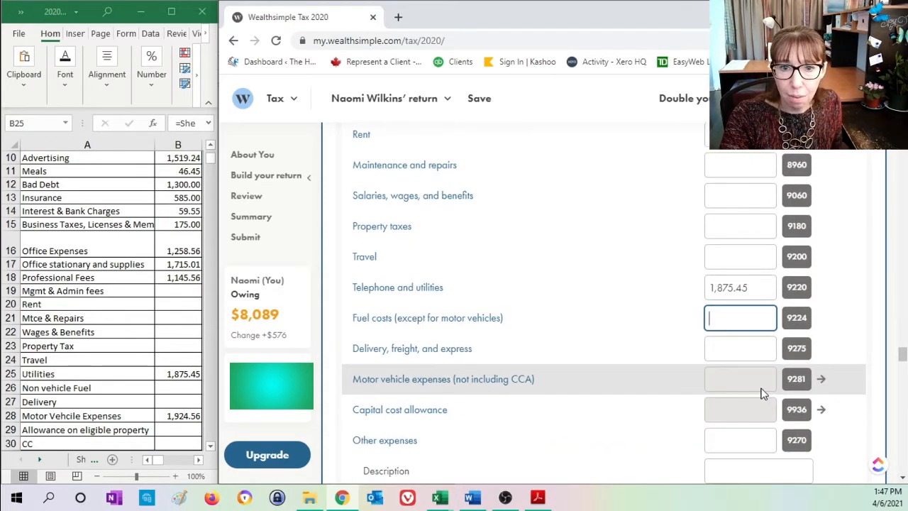
scroll(763, 394, "down", 1)
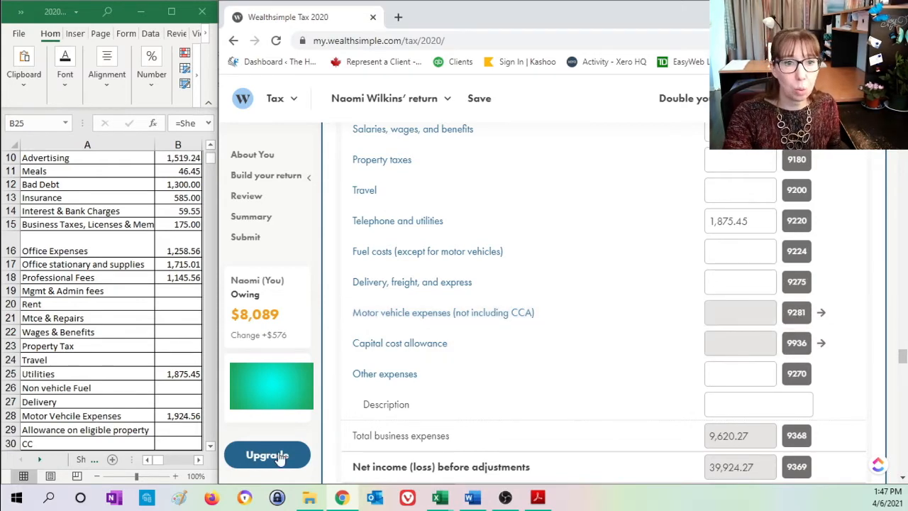
left_click(177, 13)
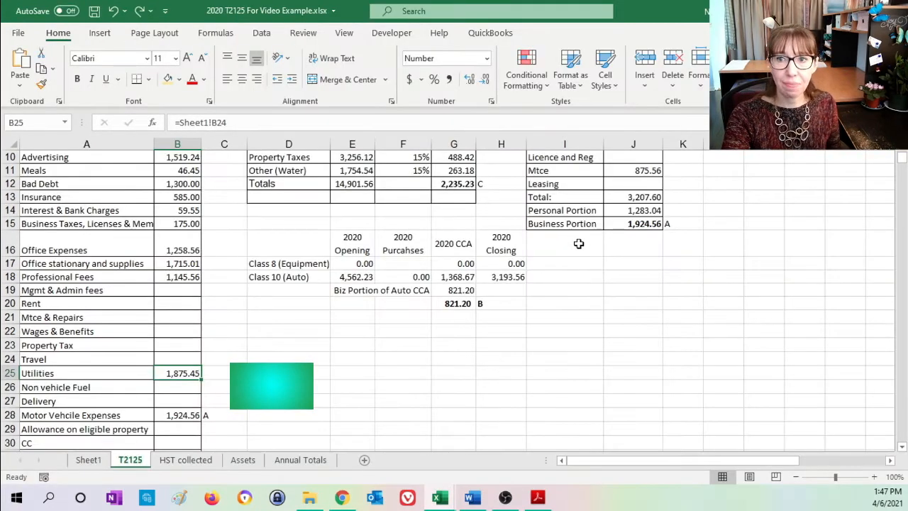
scroll(576, 237, "up", 3)
left_click_drag(554, 183, 639, 343)
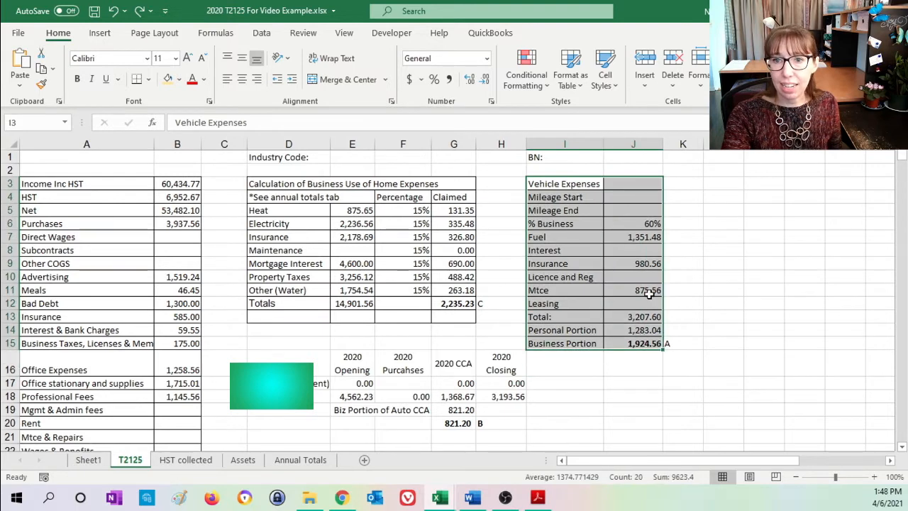
left_click(645, 223)
left_click(645, 263)
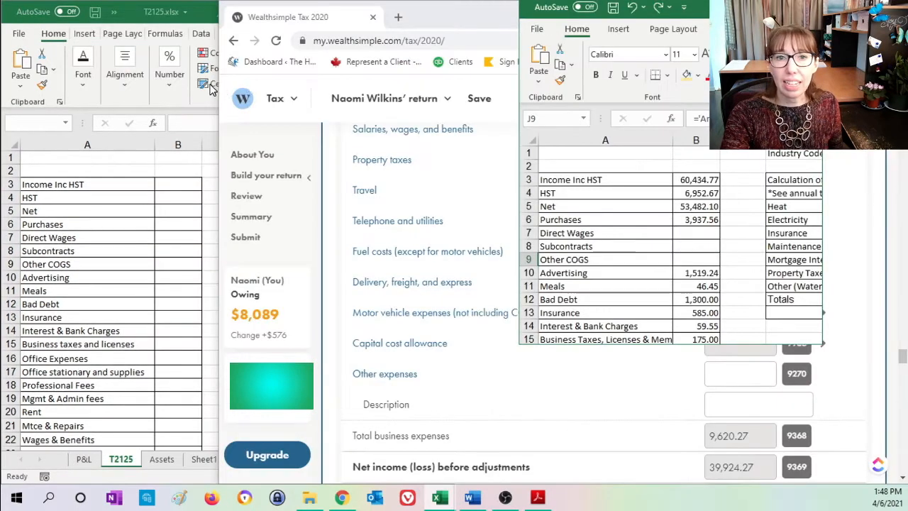
Step: Arrange the Excel window beside the tax form so the Vehicle Expenses table shows down to Business Portion, and return to the form's motor vehicle expenses
left_click_drag(695, 9, 156, 21)
left_click(294, 331)
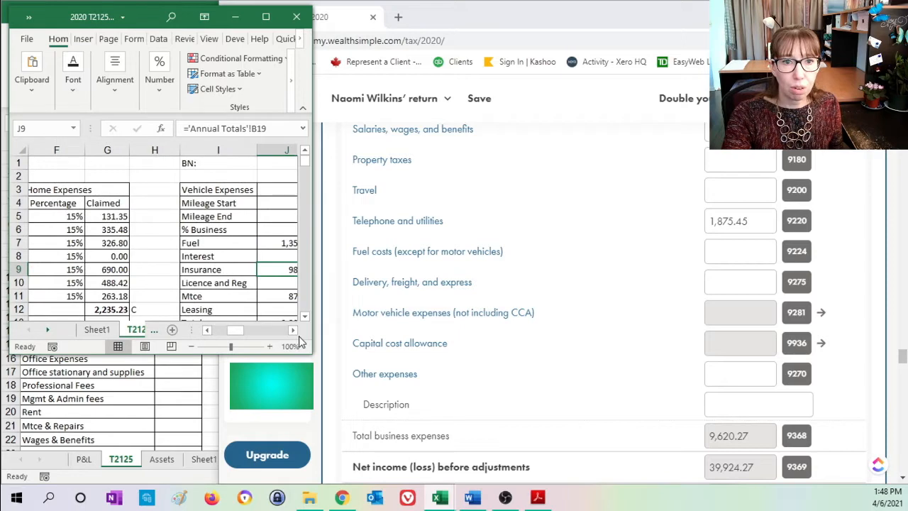
left_click(293, 331)
left_click(293, 330)
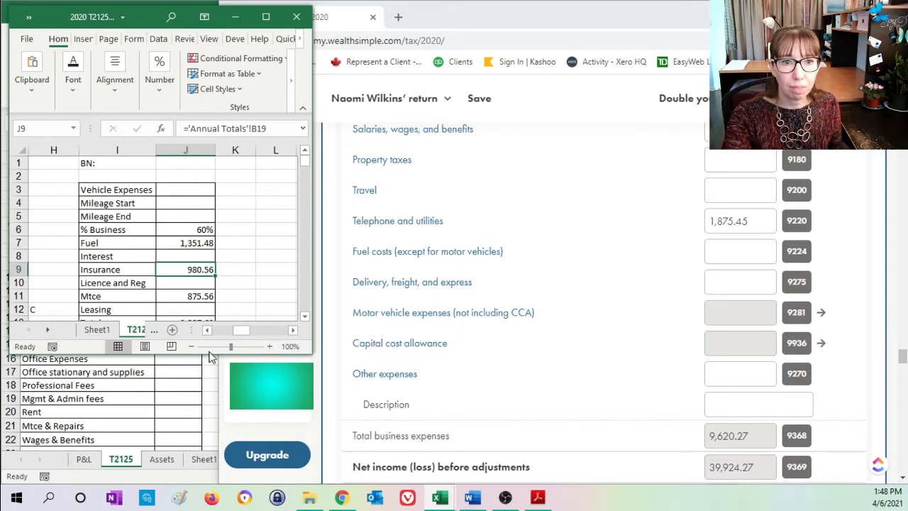
left_click_drag(210, 357, 196, 409)
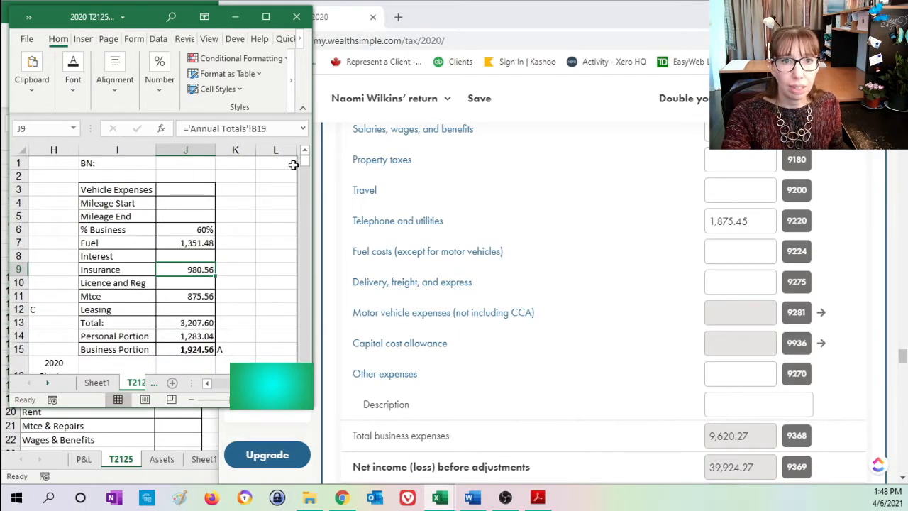
scroll(162, 259, "right", 1)
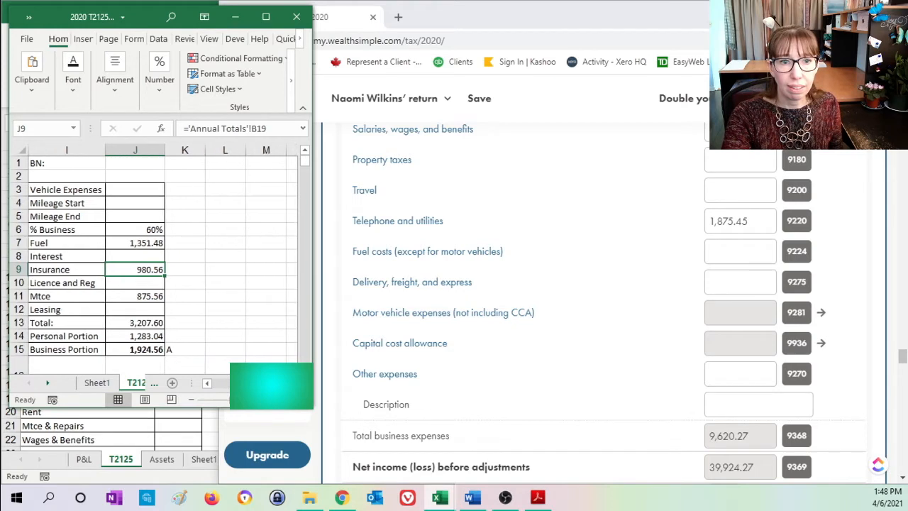
left_click(676, 324)
scroll(745, 308, "down", 1)
scroll(724, 305, "up", 1)
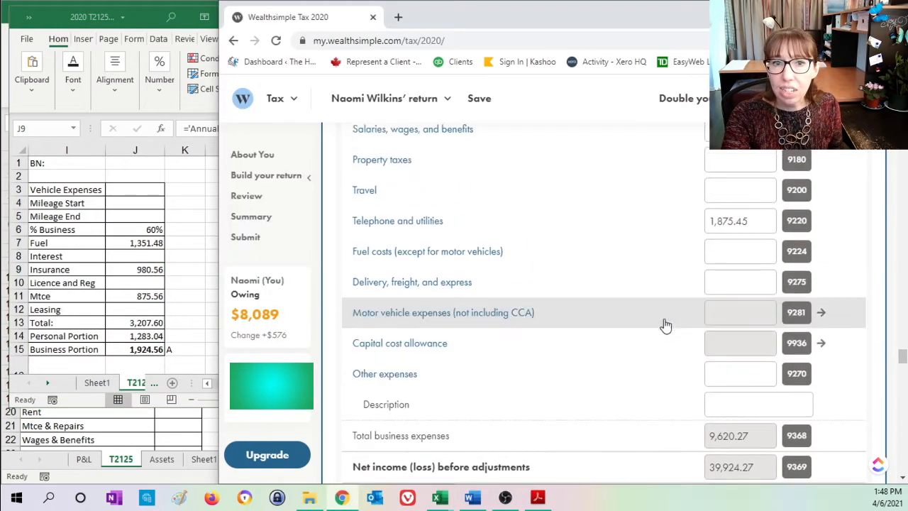
Step: Open the motor vehicle expense calculation from line 9281 and enter Pontiac G5 as the make and model
left_click(823, 315)
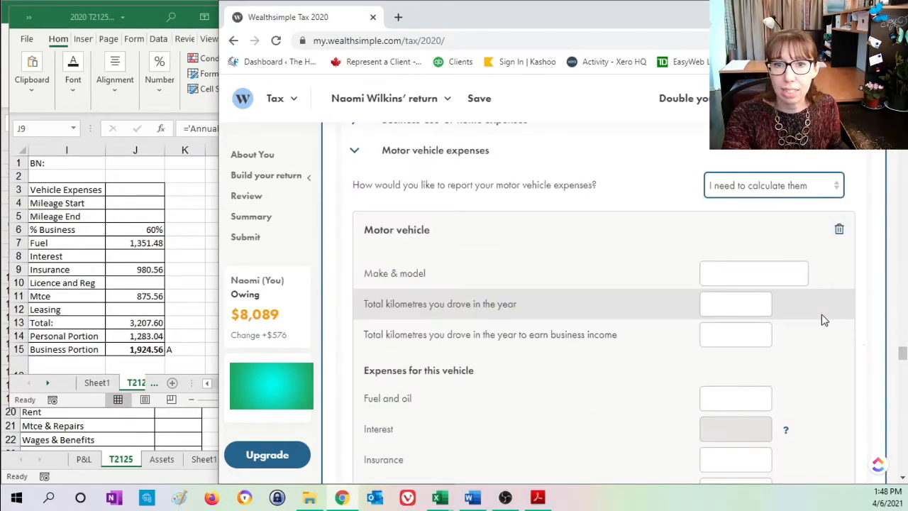
left_click(714, 276)
type("Pontial")
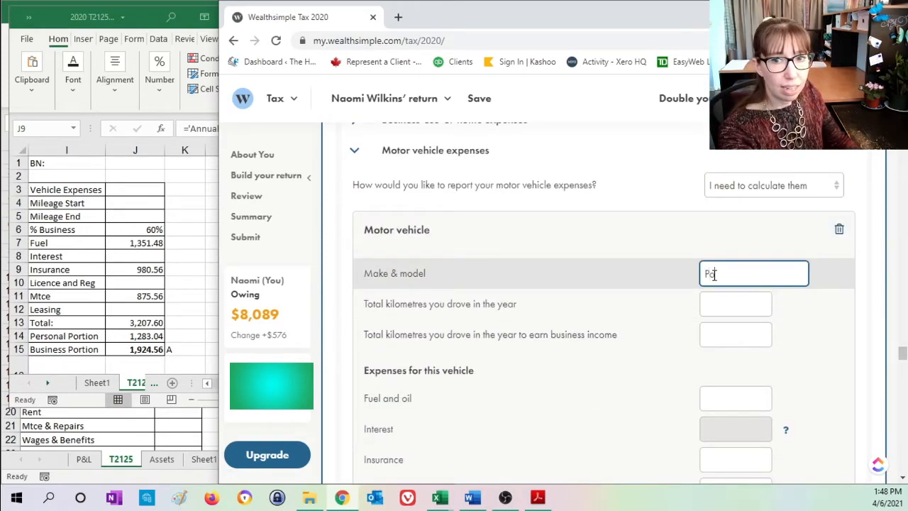
key("BackSpace")
key("BackSpace")
type("c")
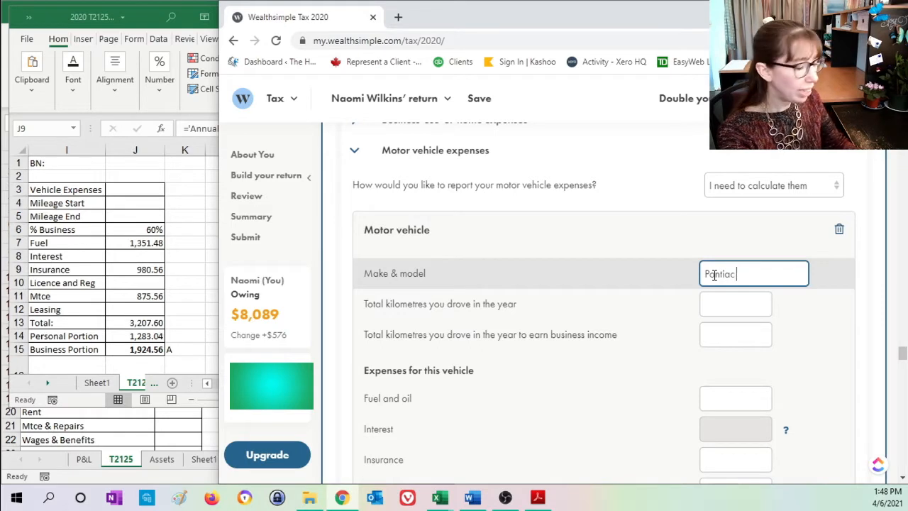
type(" G5")
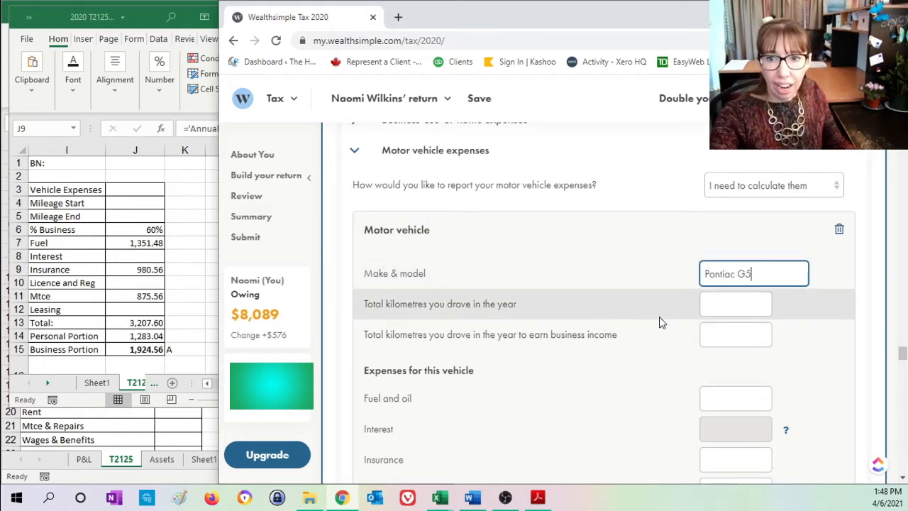
Step: Set the total kilometres driven in the year to 100 and the kilometres driven to earn business income to 60
left_click(742, 308)
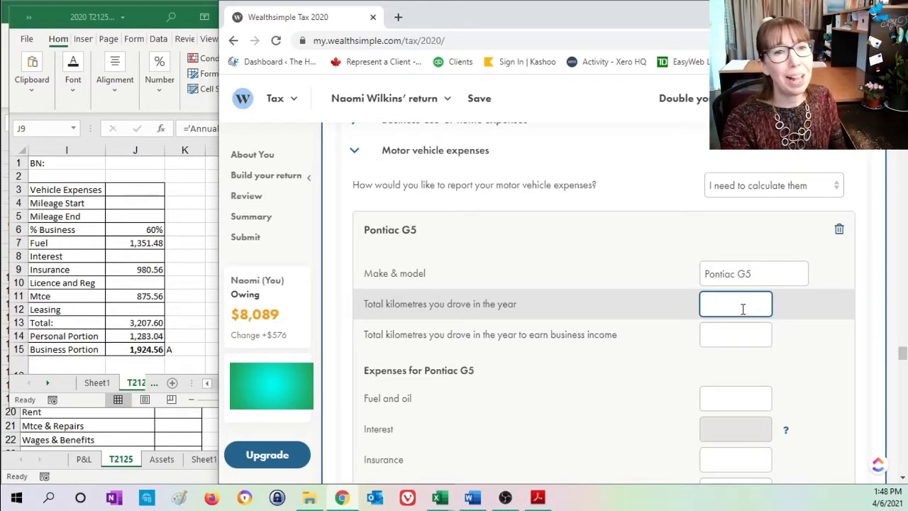
type("1")
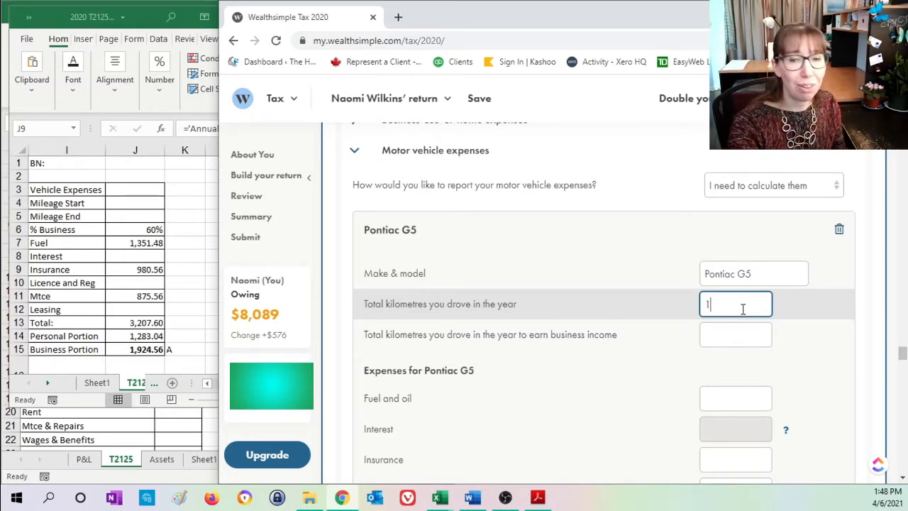
type("00")
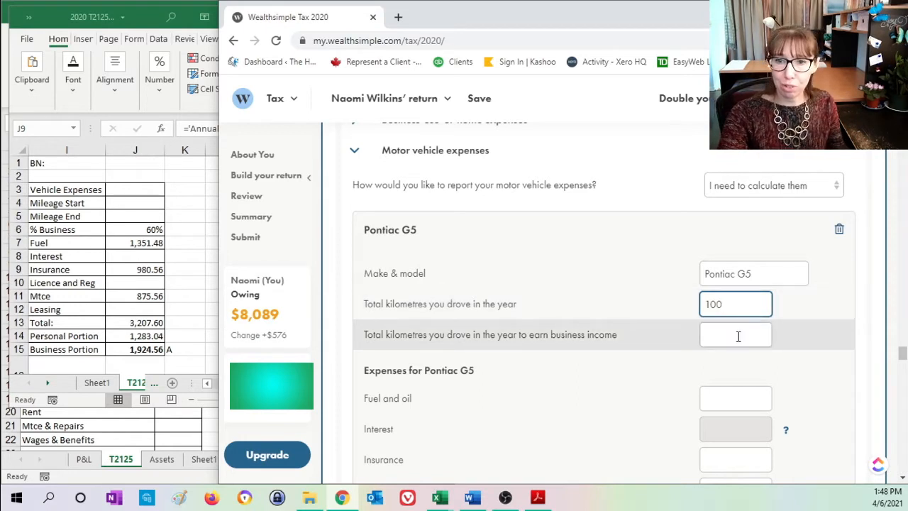
left_click(738, 336)
type("60")
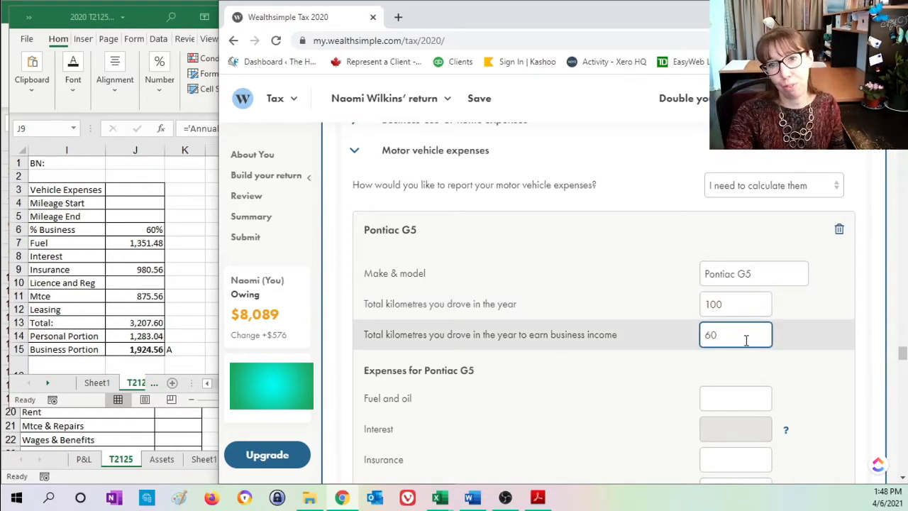
left_click(731, 360)
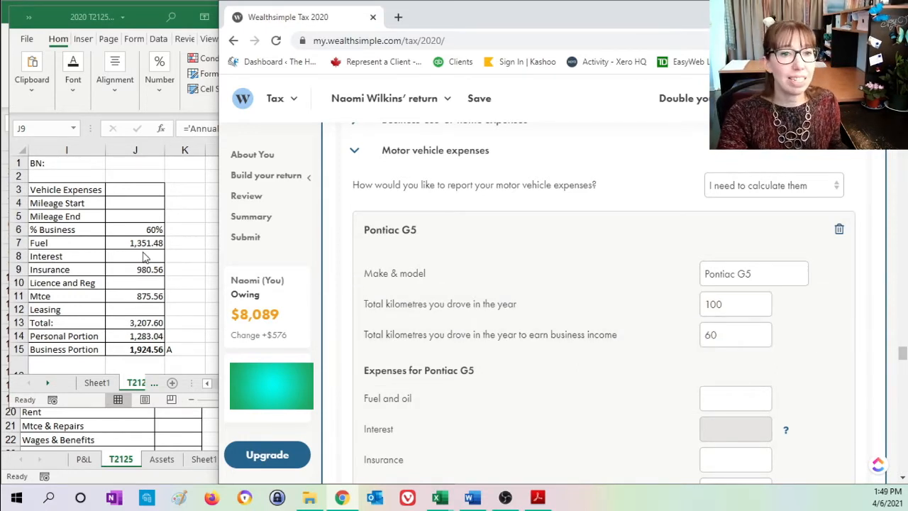
Step: Enter the vehicle's Fuel and oil cost of 1,351.48 and Insurance cost of 980.56 from the worksheet
left_click(720, 399)
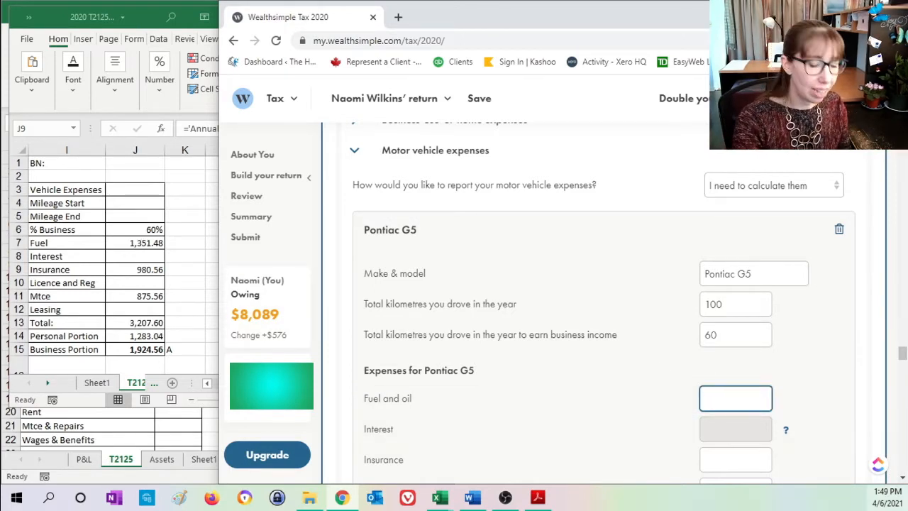
type("1,351")
type(".48")
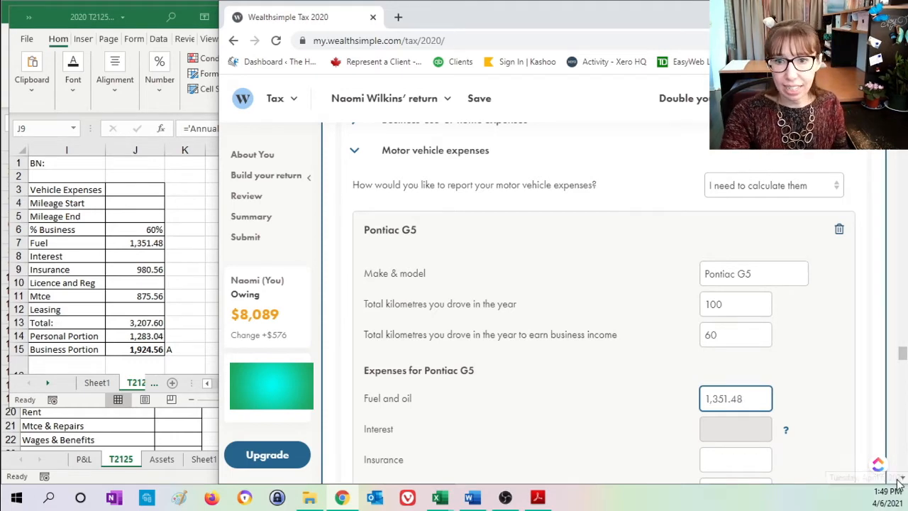
scroll(680, 232, "down", 1)
scroll(682, 234, "down", 3)
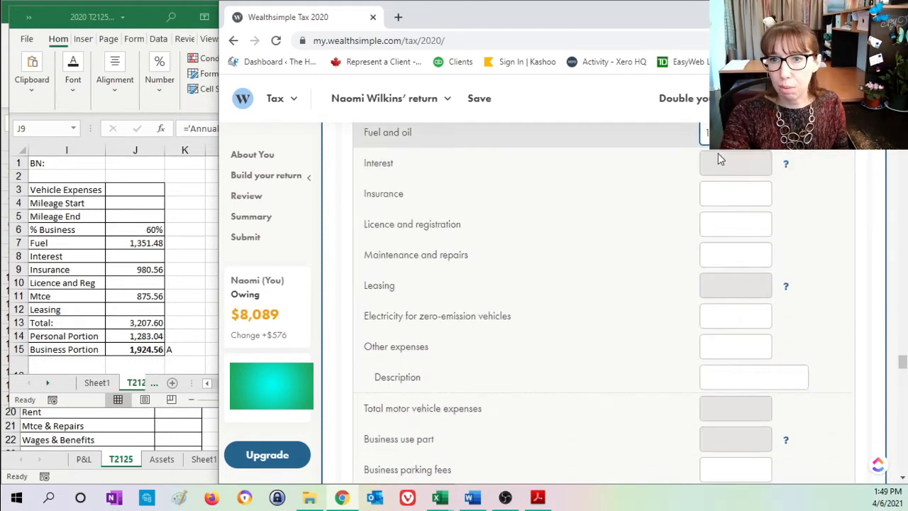
left_click(719, 197)
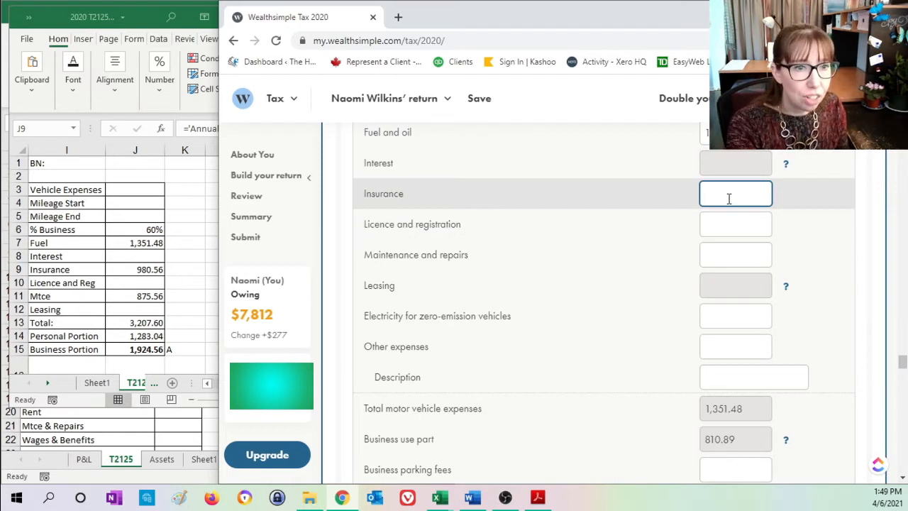
type("980.56")
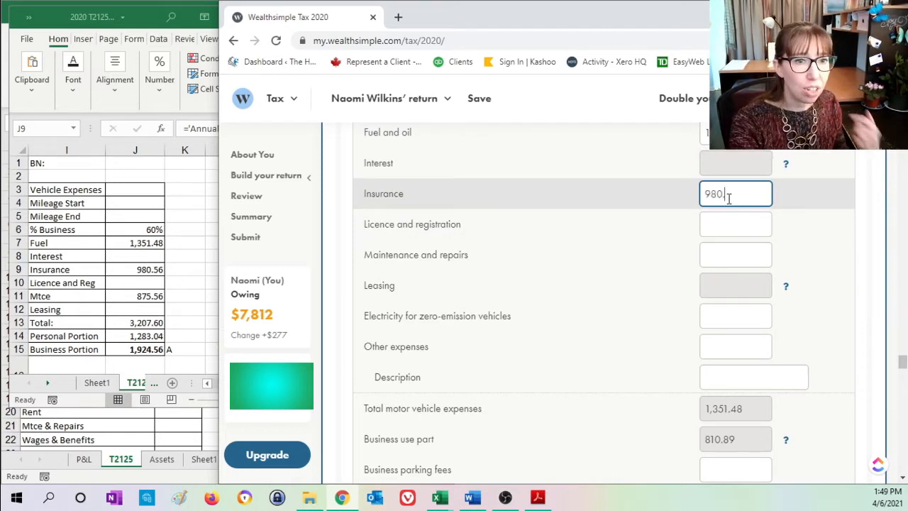
left_click(750, 219)
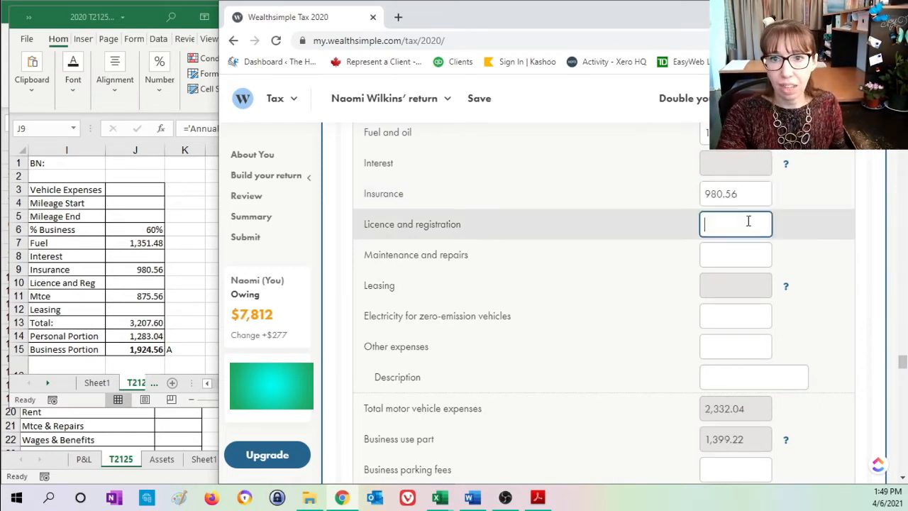
Step: Enter 875.56 for the vehicle's Maintenance and repairs, leaving the electricity and other expense fields blank
left_click(735, 255)
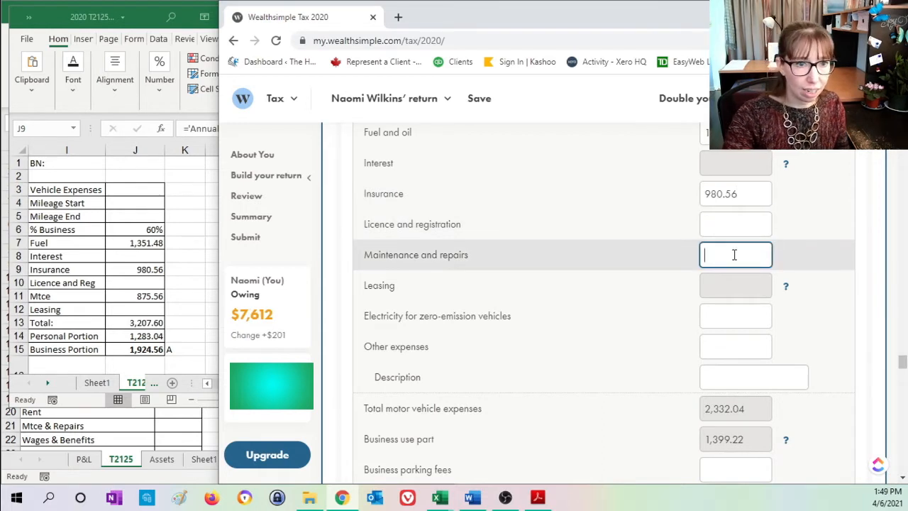
type("875")
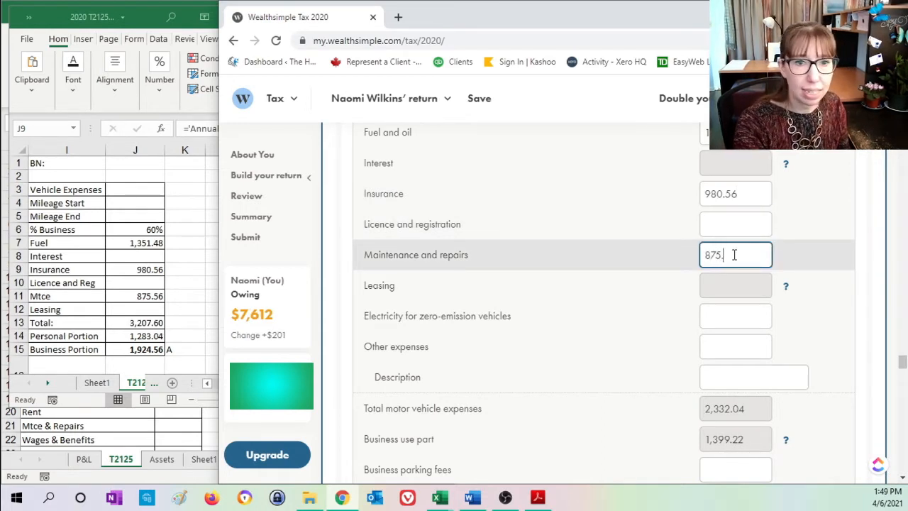
type(".6")
key("BackSpace")
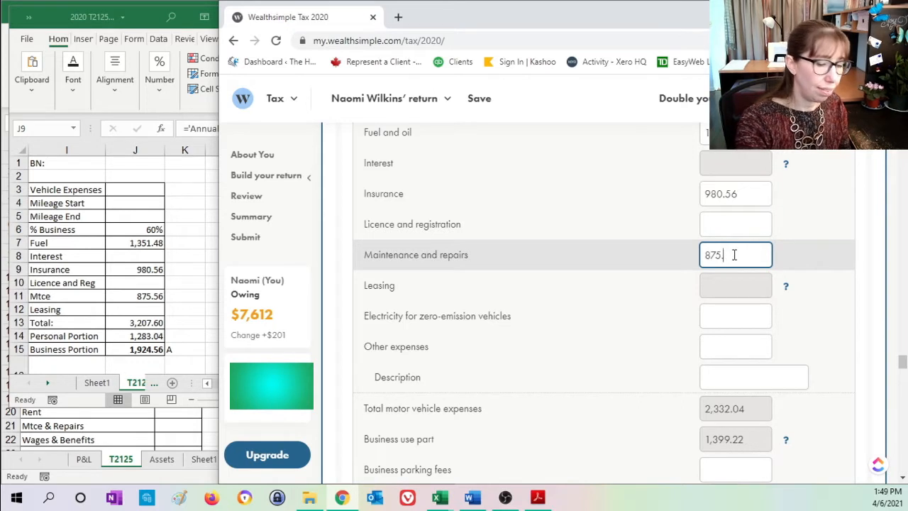
type("56")
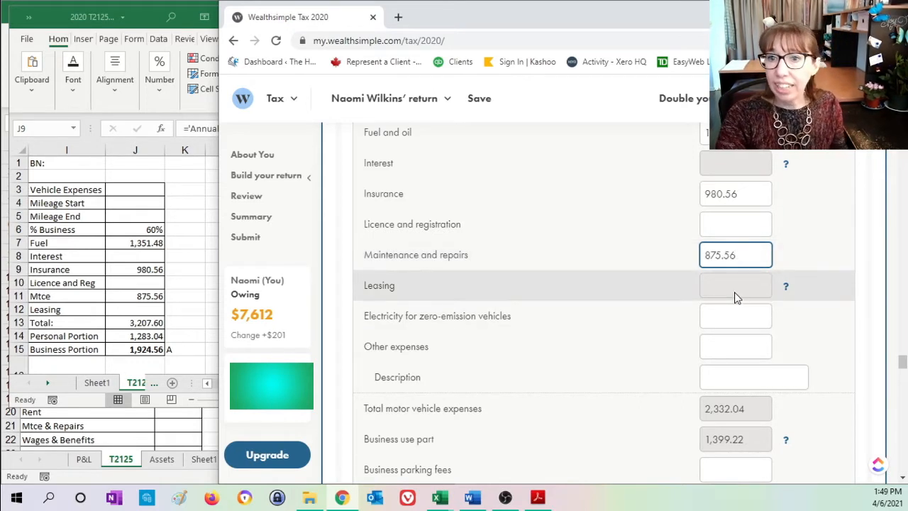
left_click(729, 317)
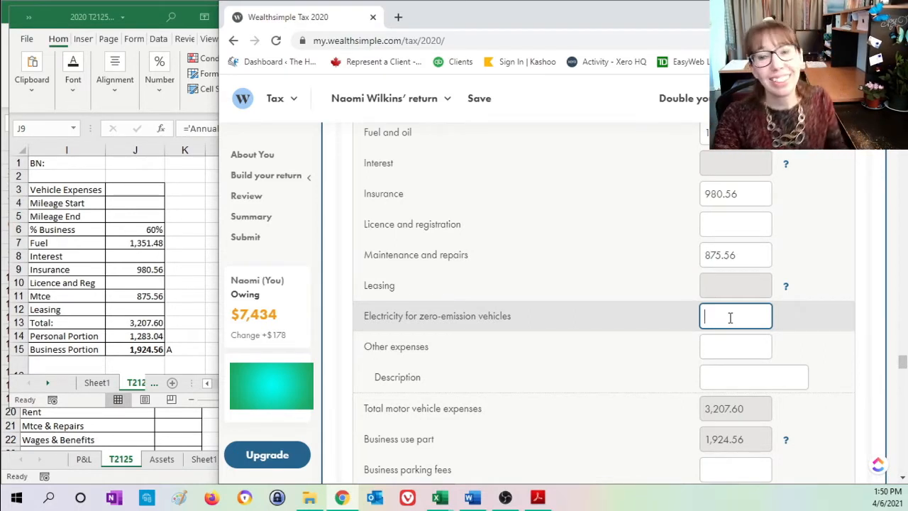
left_click(735, 349)
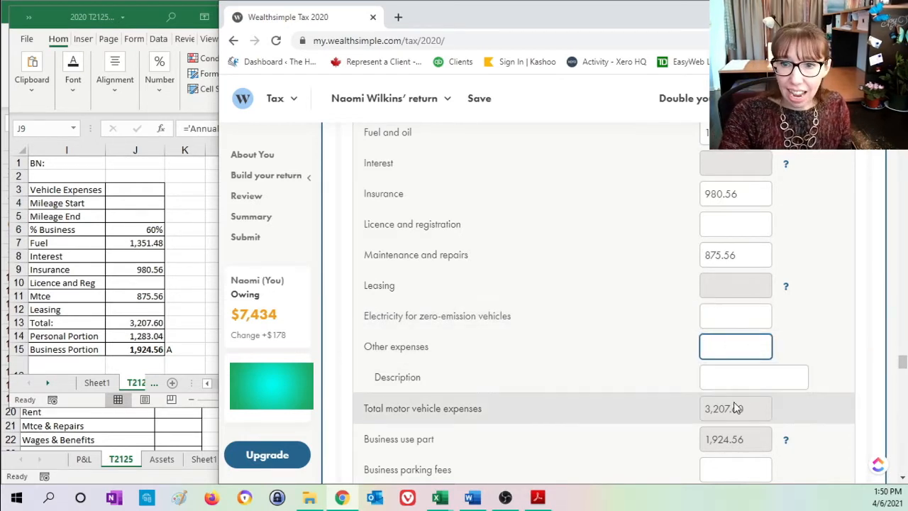
Step: Compare the form's total motor vehicle expenses and business use part with the worksheet's Total and Business Portion cells
scroll(740, 381, "down", 3)
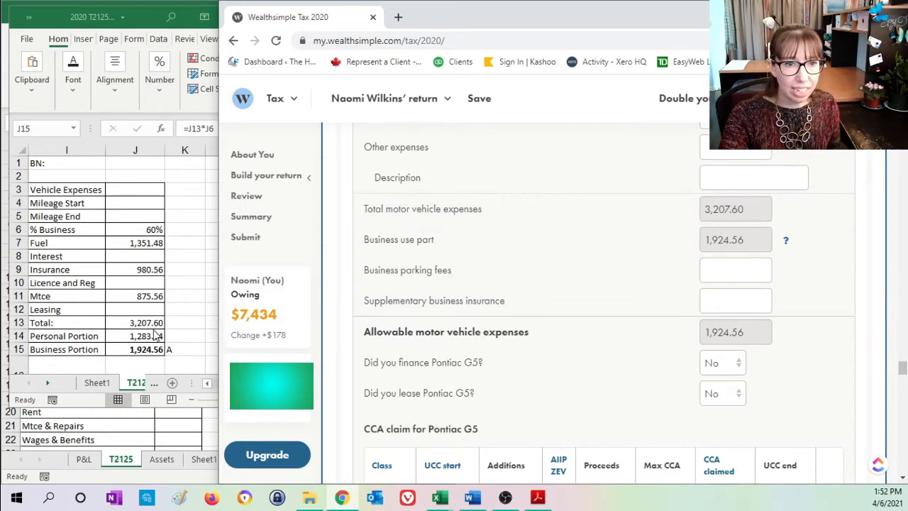
left_click(118, 324)
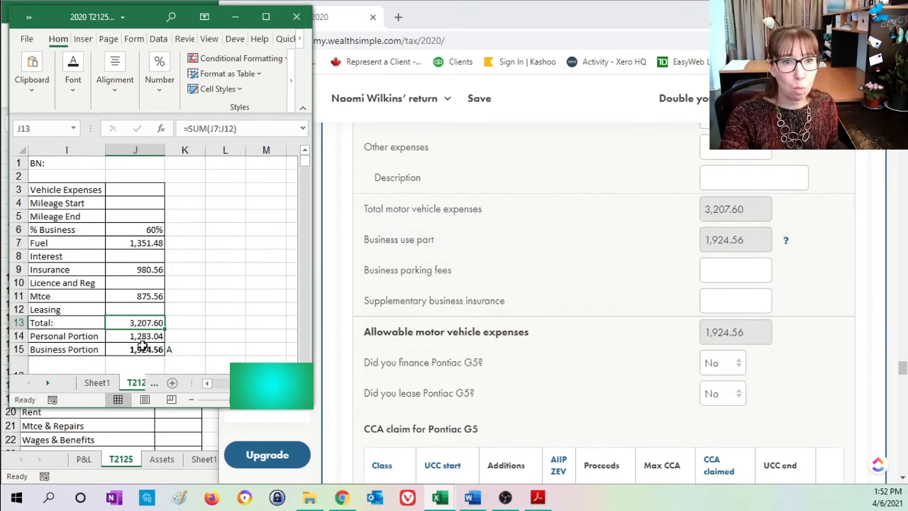
left_click(119, 352)
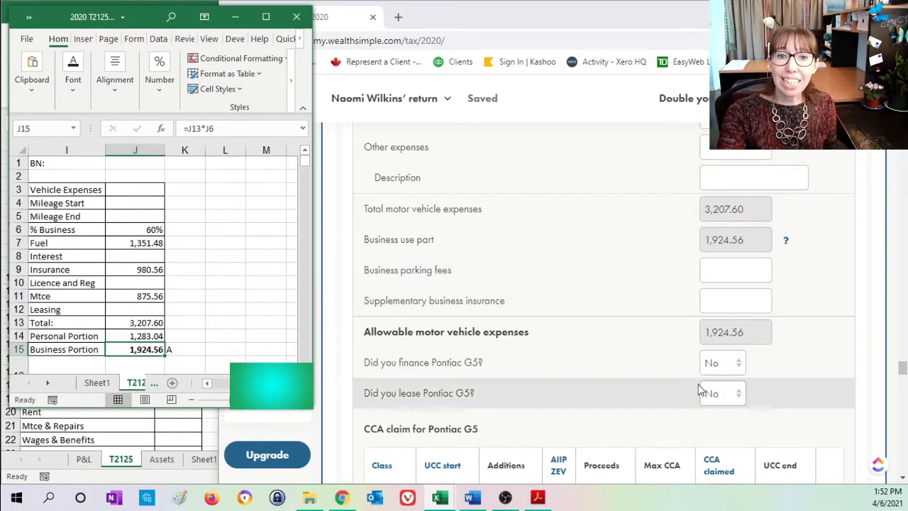
scroll(713, 391, "up", 4)
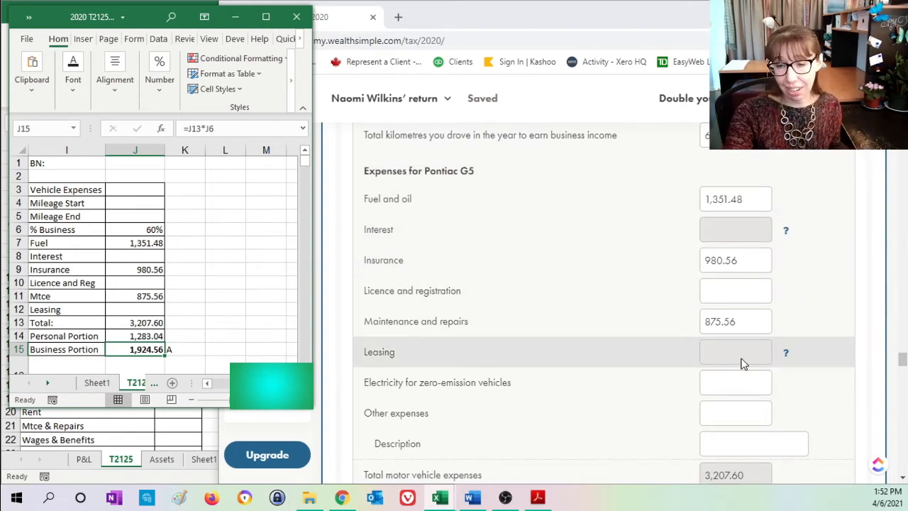
scroll(742, 363, "down", 4)
scroll(741, 363, "down", 1)
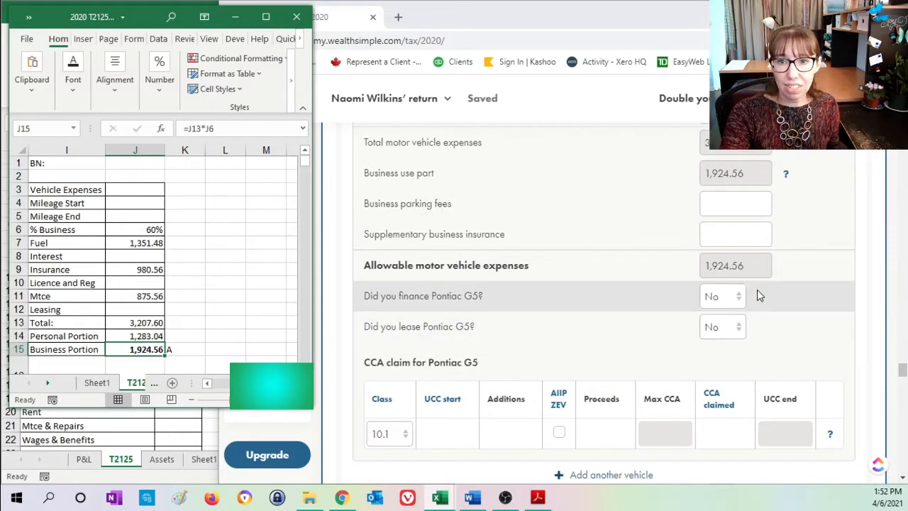
Step: Answer Yes to financing the Pontiac G5 to examine the interest fields, and set the answer back to No
left_click(718, 305)
left_click(722, 330)
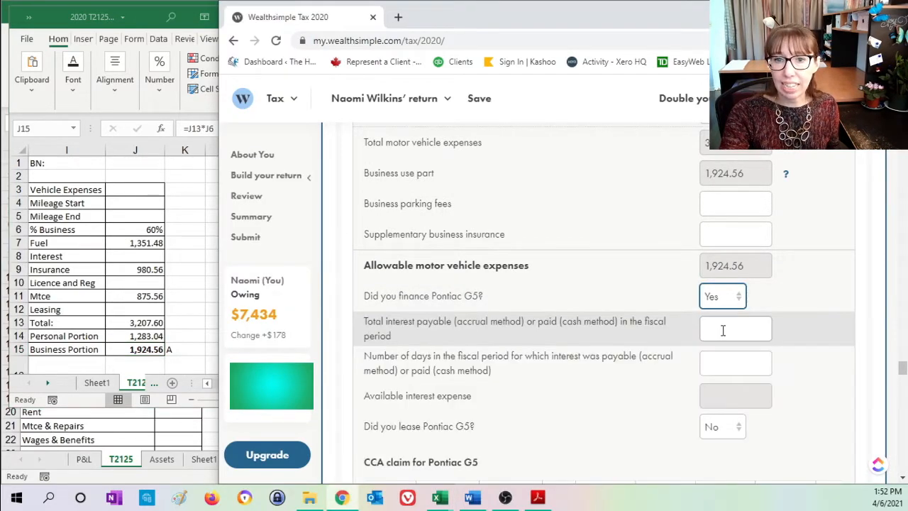
scroll(723, 328, "down", 1)
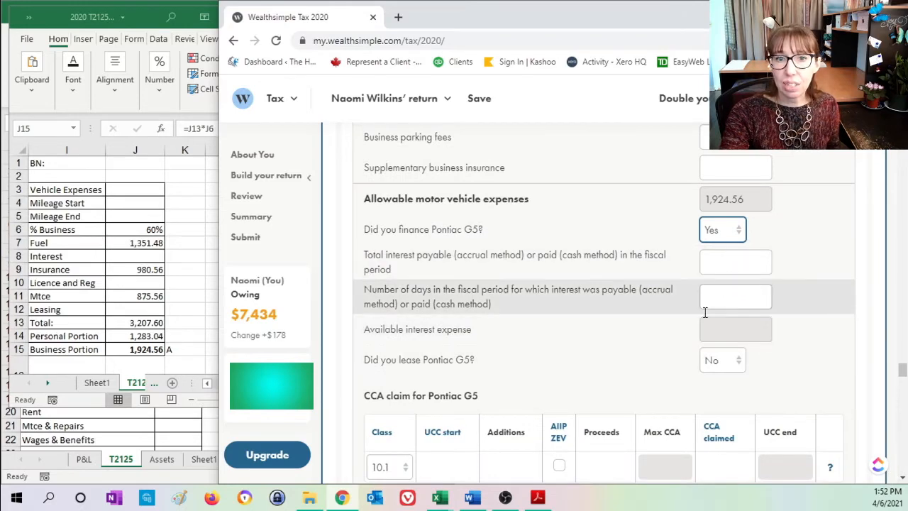
scroll(708, 307, "down", 1)
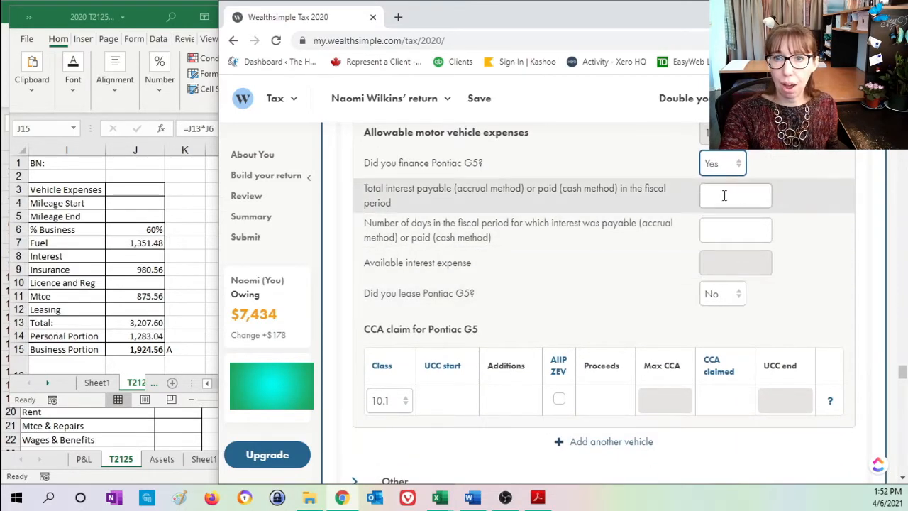
left_click(728, 163)
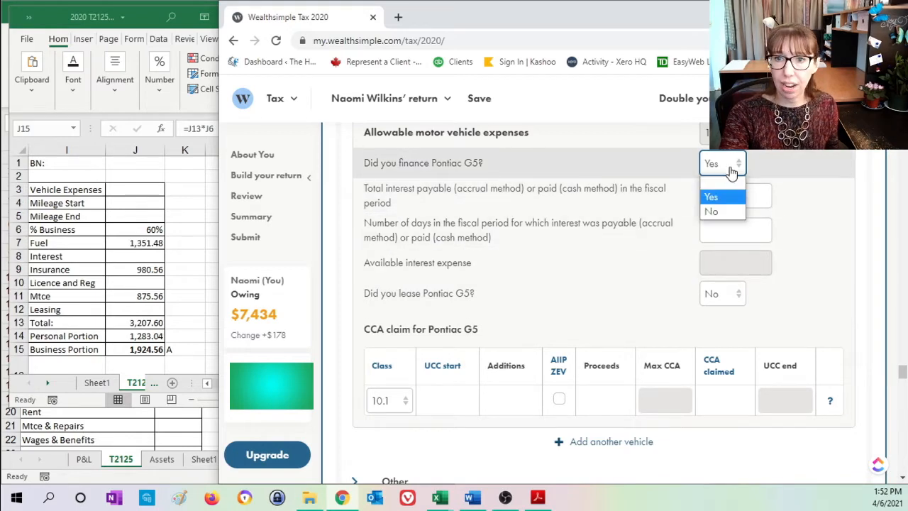
left_click(715, 212)
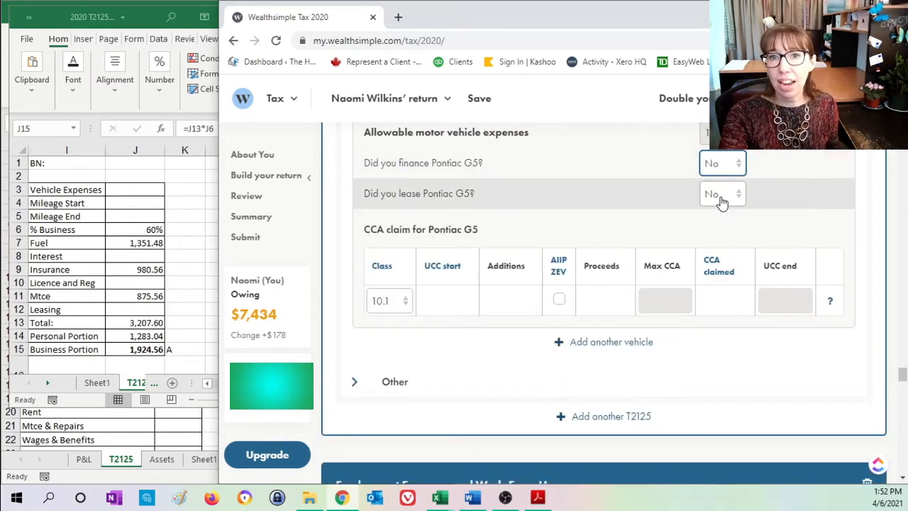
Step: Answer Yes to leasing the Pontiac G5 to examine the lease fields, and set the answer back to No
left_click(720, 201)
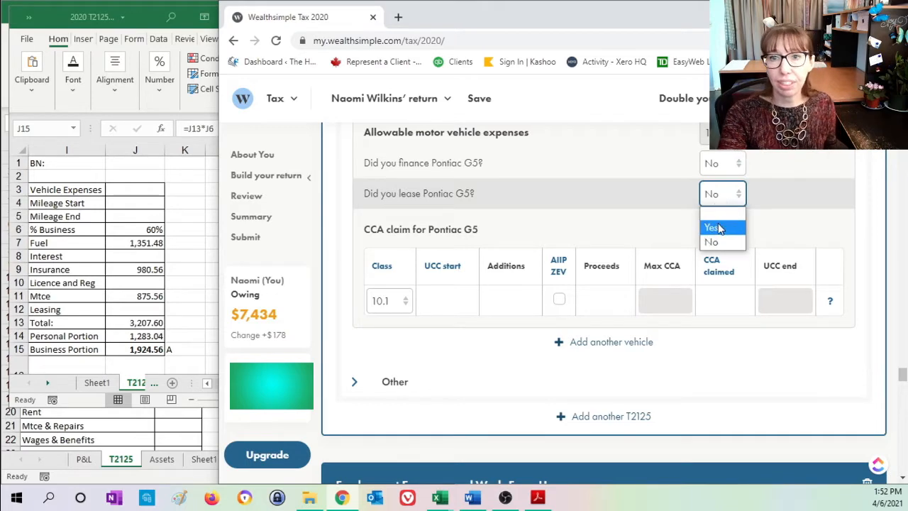
left_click(718, 226)
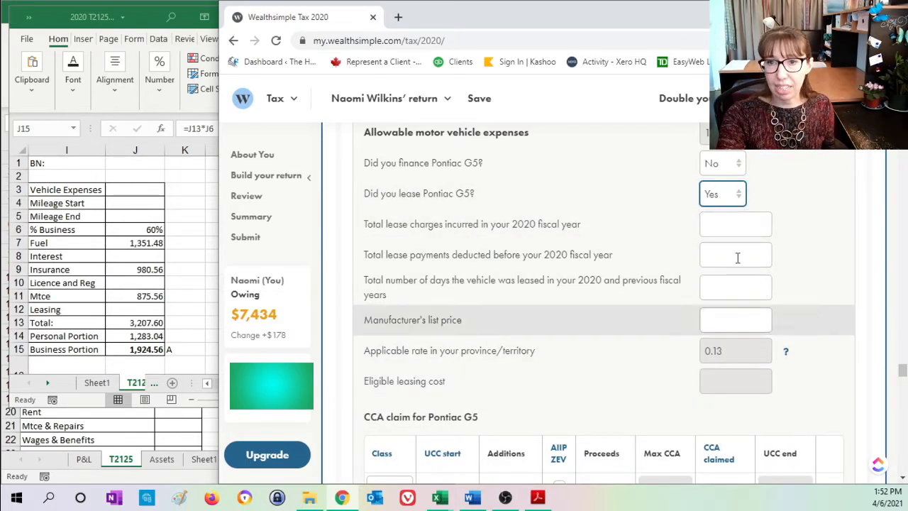
left_click(720, 195)
left_click(712, 242)
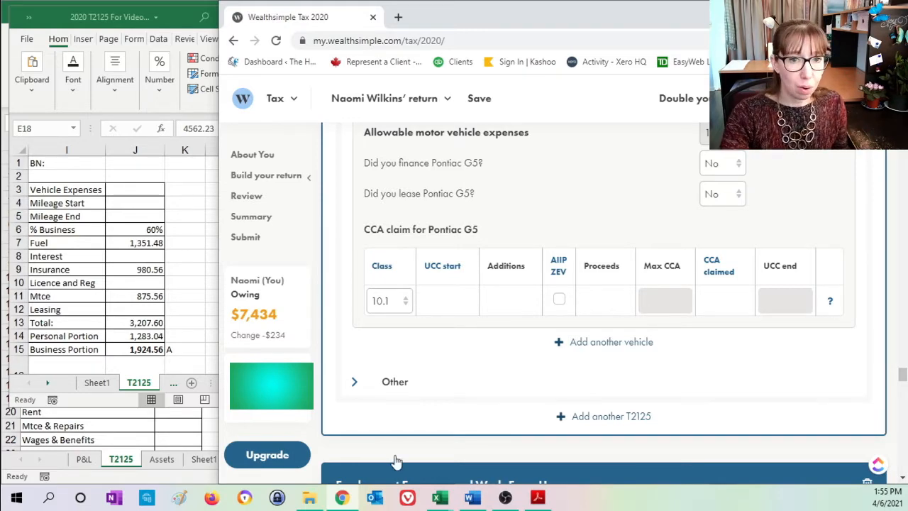
Step: Enter the worksheet's Class 10.1 opening balance, 4562.23, as the Pontiac G5's UCC start, leaving Additions and Proceeds blank
left_click(194, 292)
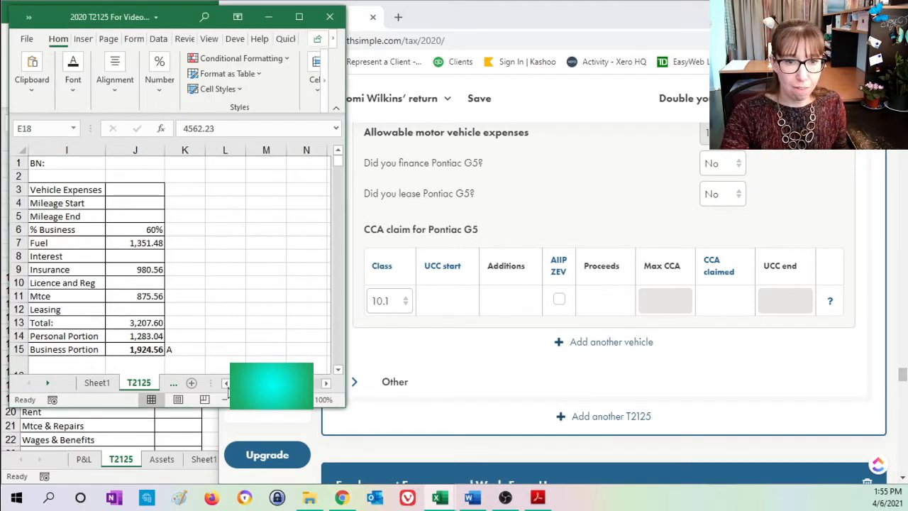
scroll(227, 392, "left", 5)
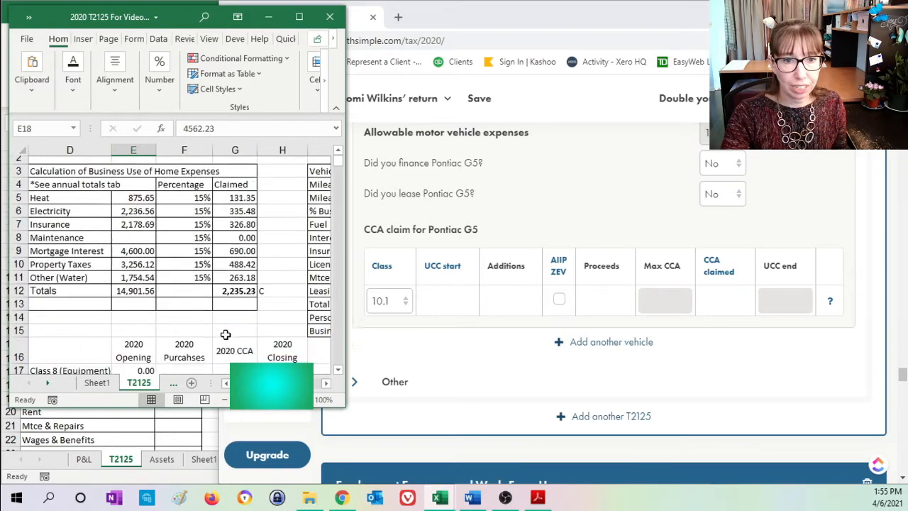
scroll(225, 334, "down", 3)
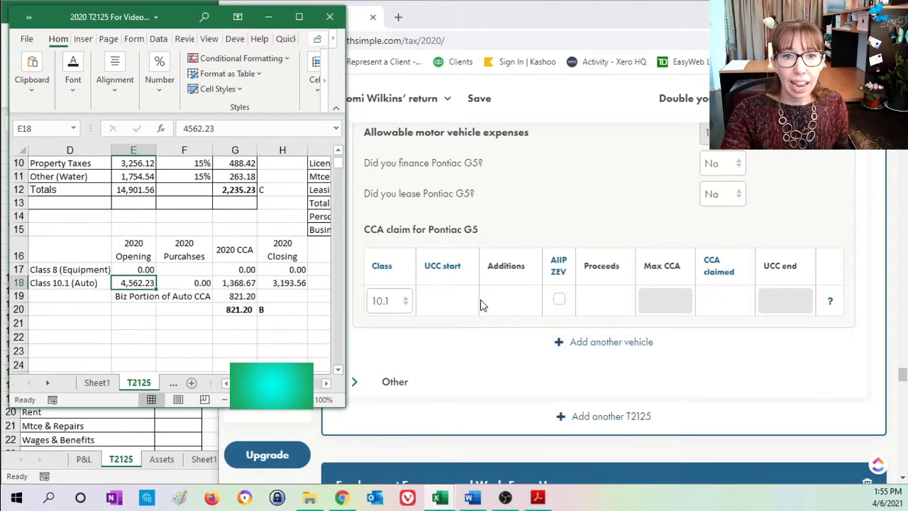
left_click(66, 282)
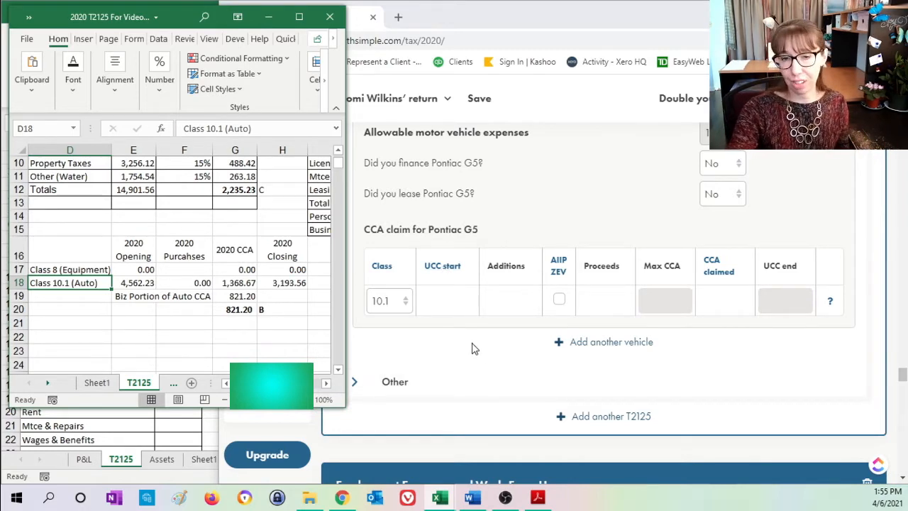
left_click(139, 282)
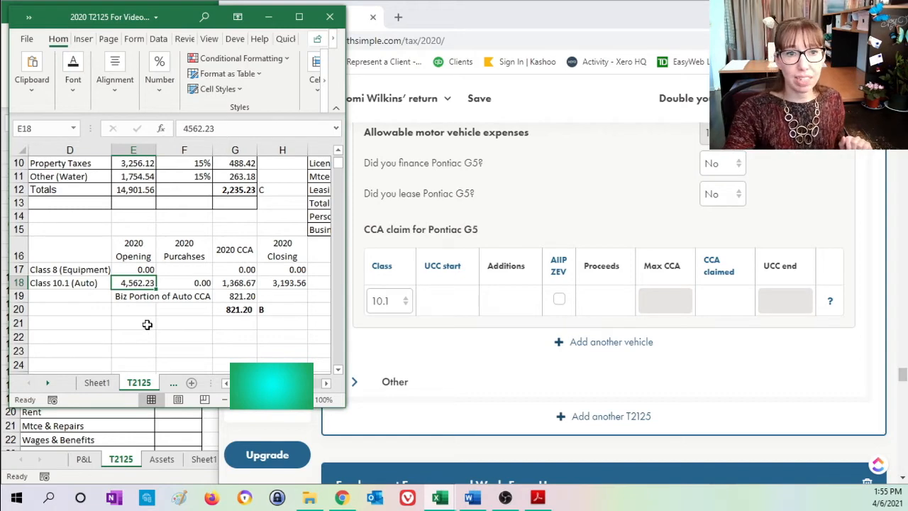
left_click(445, 302)
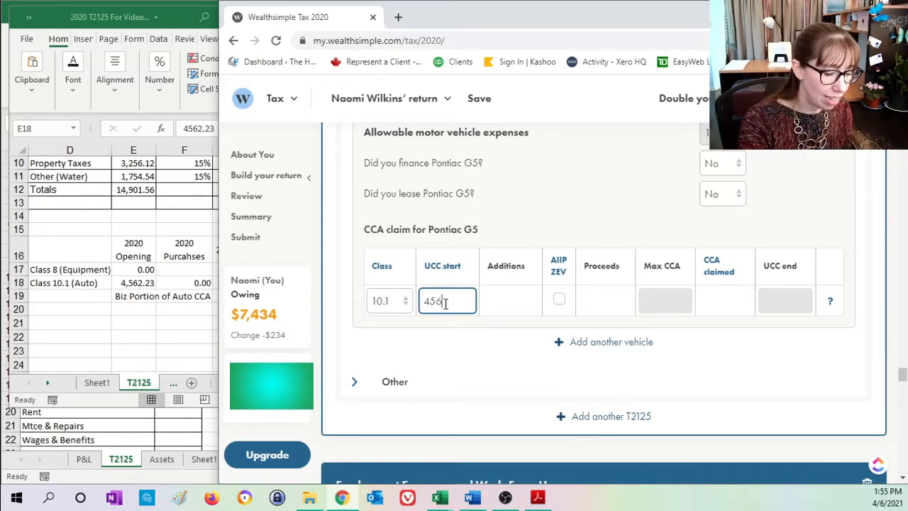
left_click(498, 303)
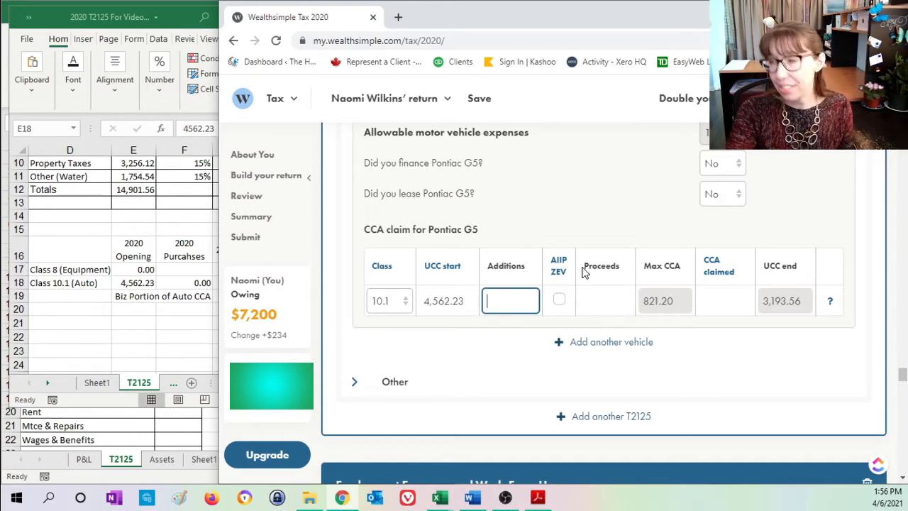
left_click(619, 298)
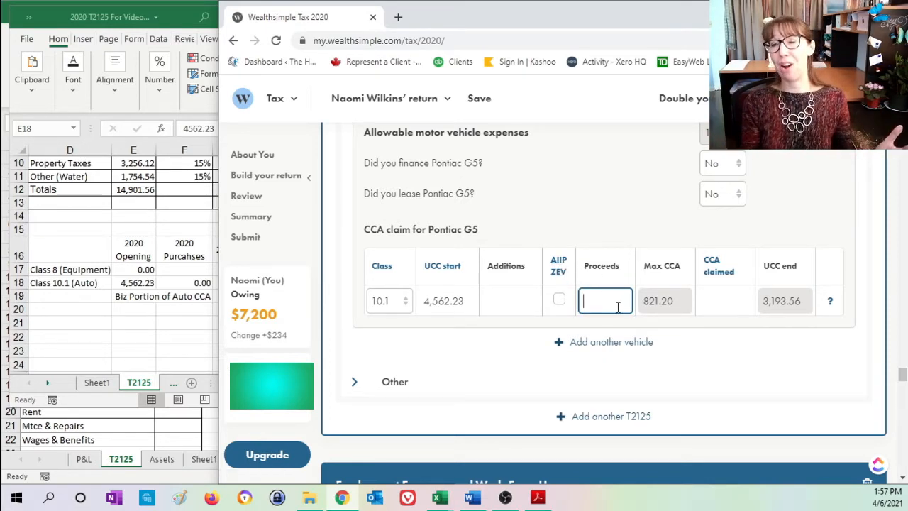
Step: Examine the worksheet's Class 10.1 CCA calculation, its business portion and the vehicle's % Business cell
key("alt+Tab")
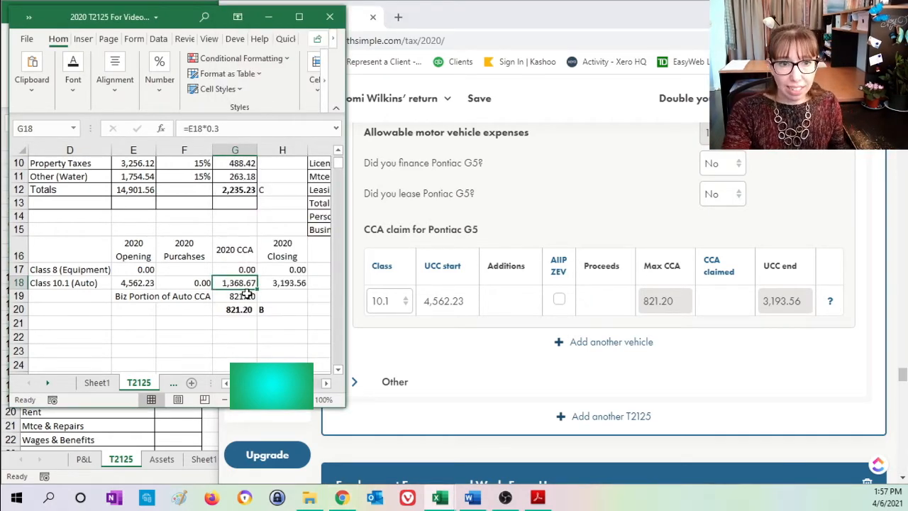
left_click(133, 283)
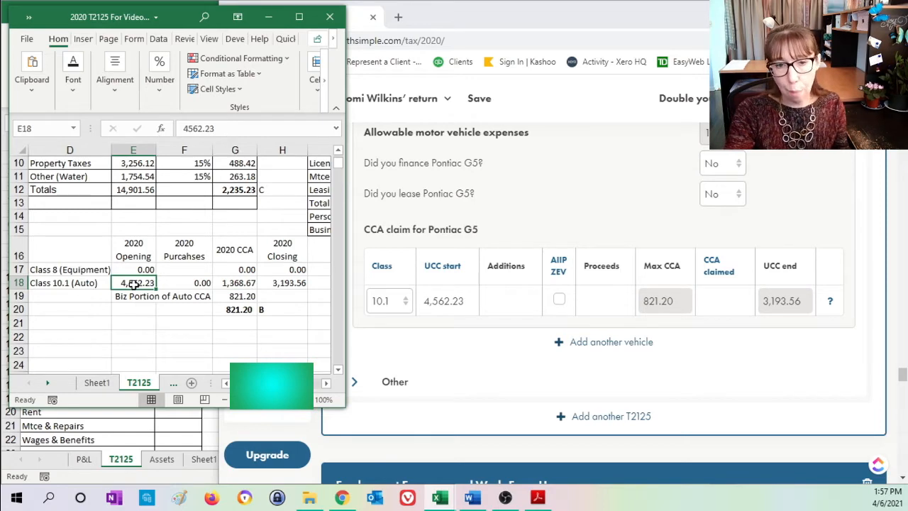
left_click(242, 283)
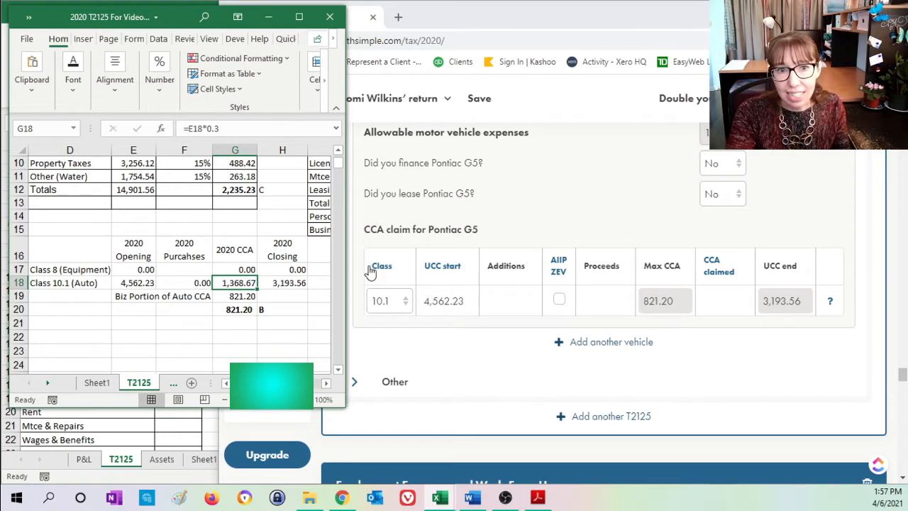
left_click(232, 297)
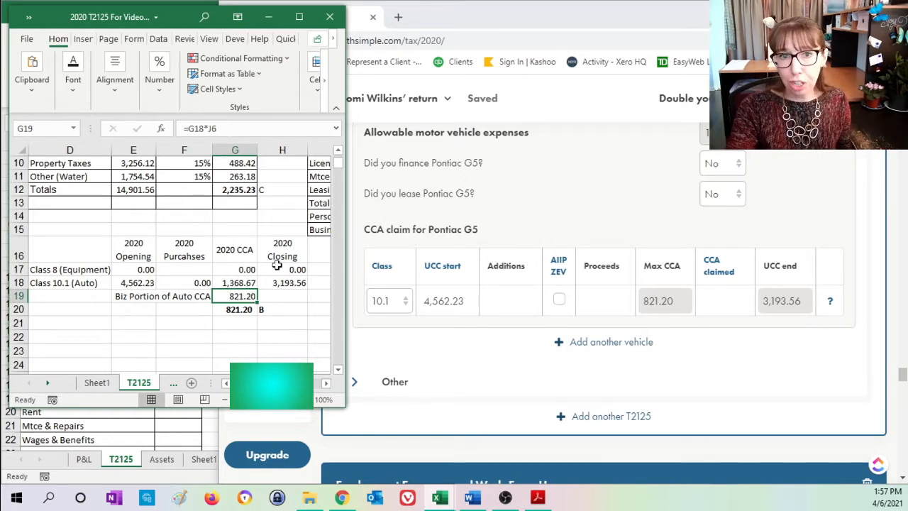
left_click(282, 217)
scroll(282, 222, "up", 3)
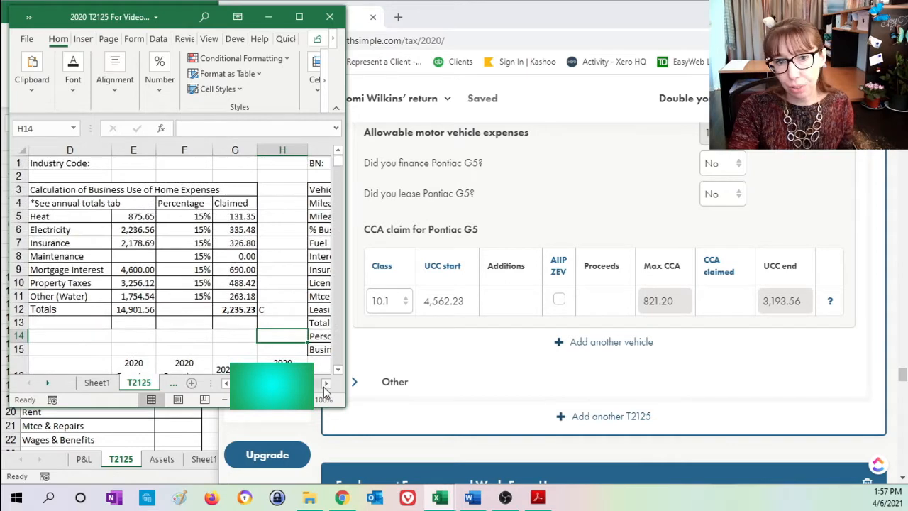
scroll(325, 390, "right", 7)
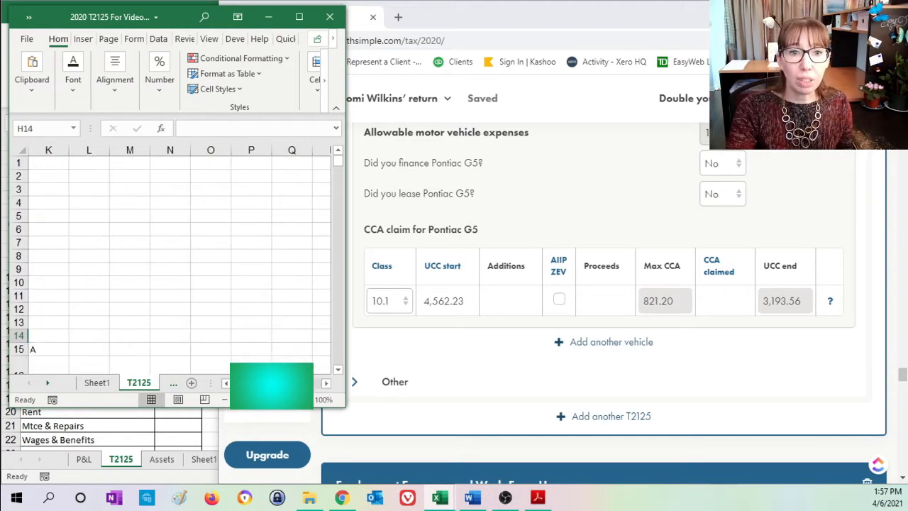
left_click(226, 384)
scroll(183, 229, "left", 1)
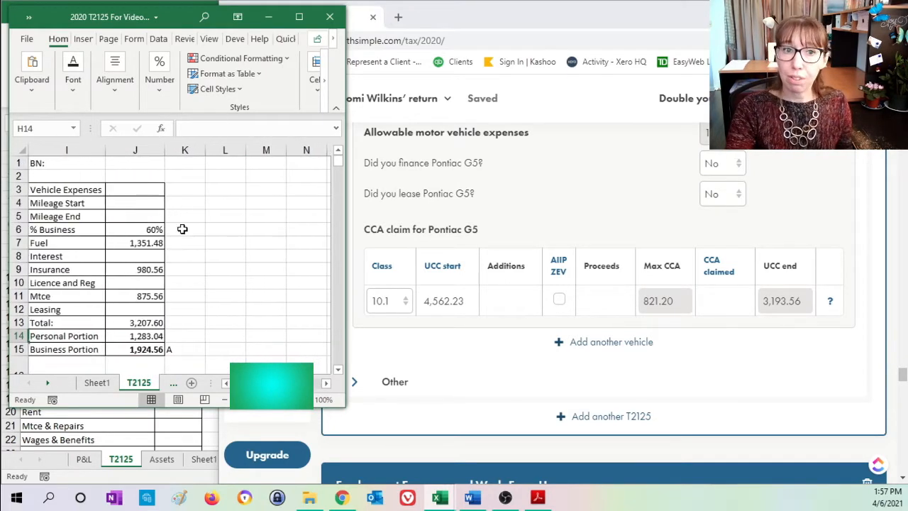
left_click(155, 230)
Step: Enter 821.20 as the CCA claimed for the Pontiac G5, and briefly expand and collapse the Other section
left_click(685, 358)
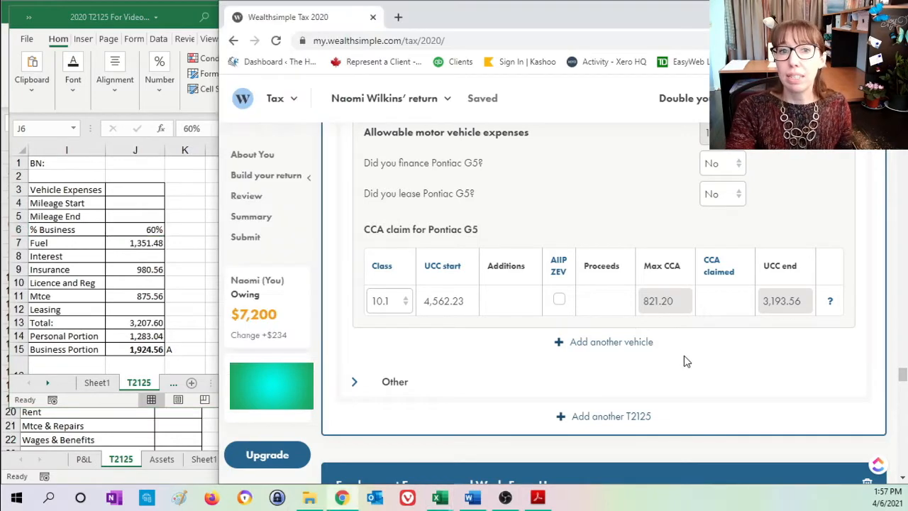
left_click(730, 303)
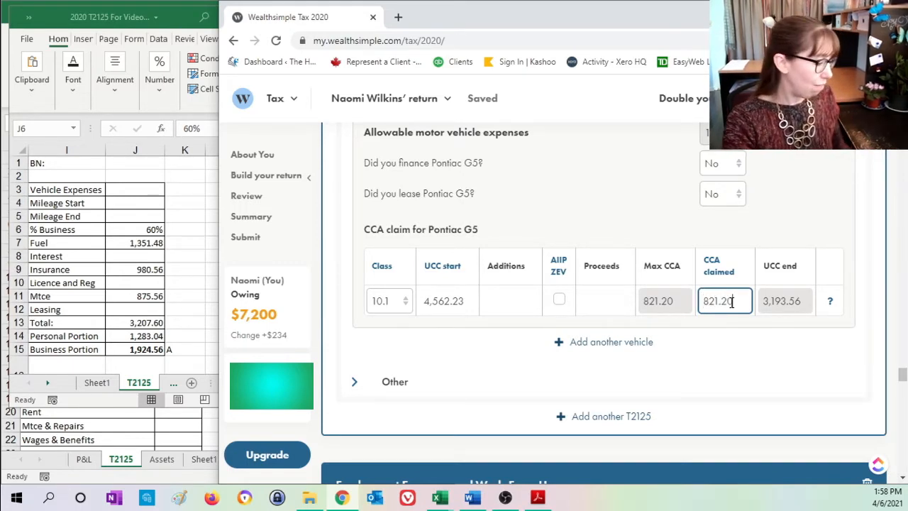
key("Tab")
left_click(762, 383)
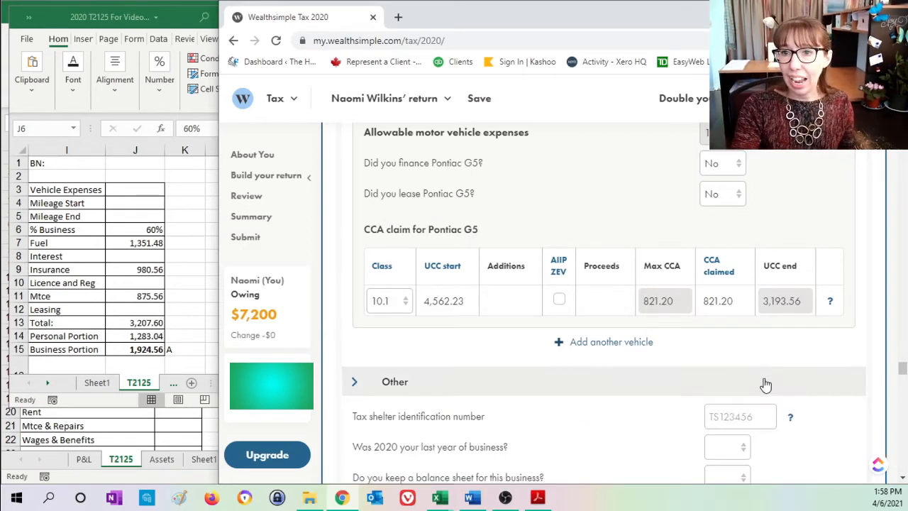
left_click(766, 385)
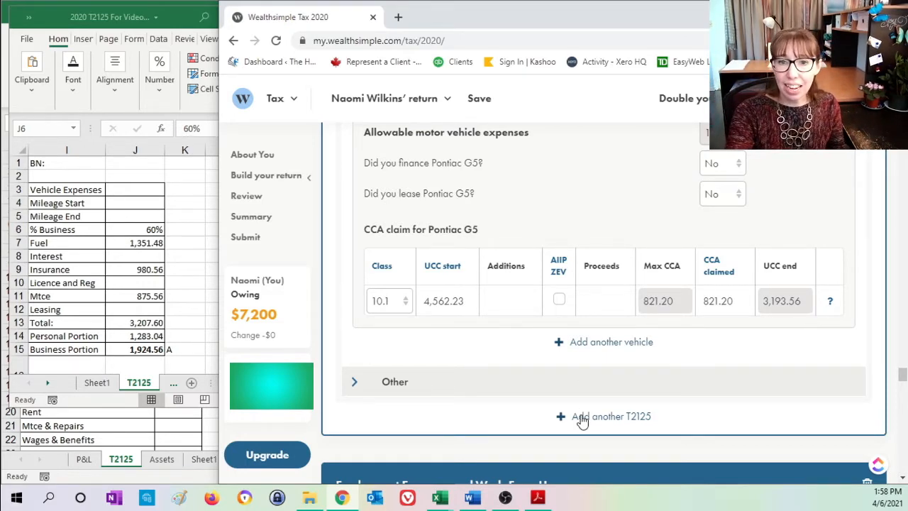
Step: Check the motor vehicle expenses and capital cost allowance lines in the expense list, and examine the separate CCA section before collapsing it
scroll(619, 348, "up", 10)
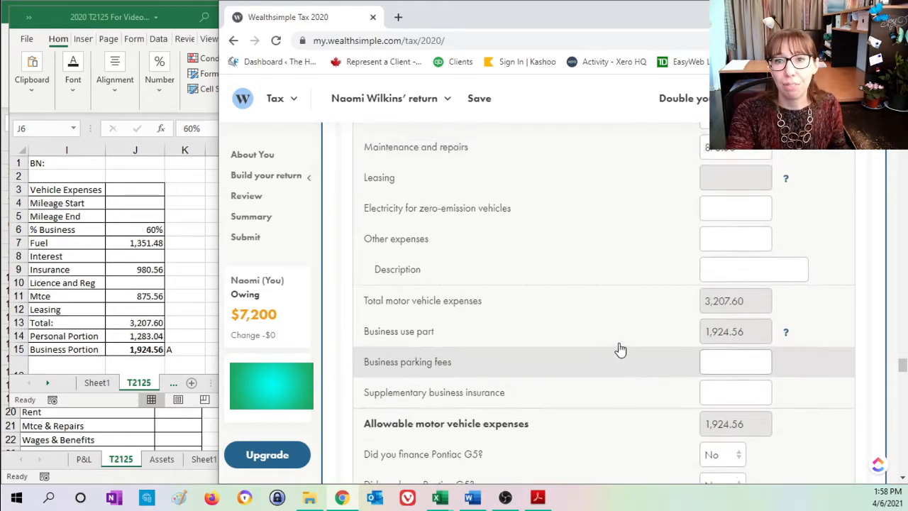
scroll(618, 348, "up", 7)
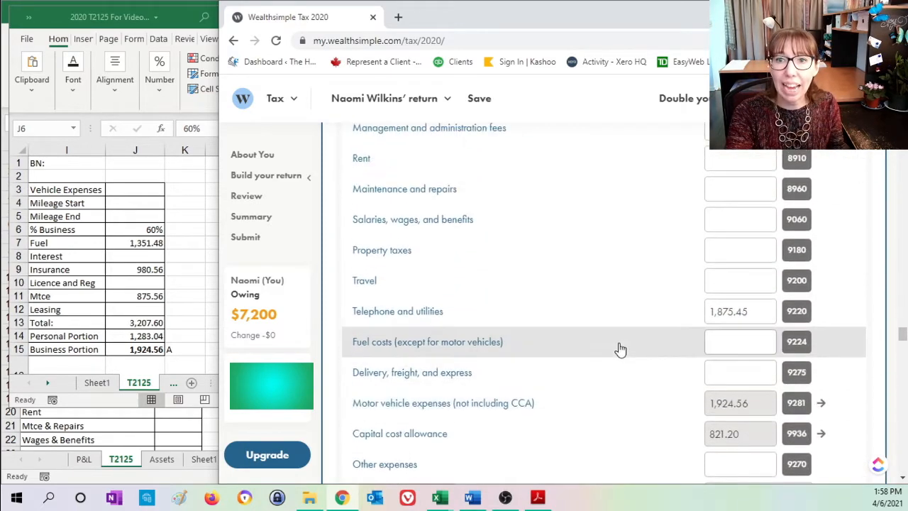
scroll(618, 348, "down", 4)
scroll(619, 347, "down", 1)
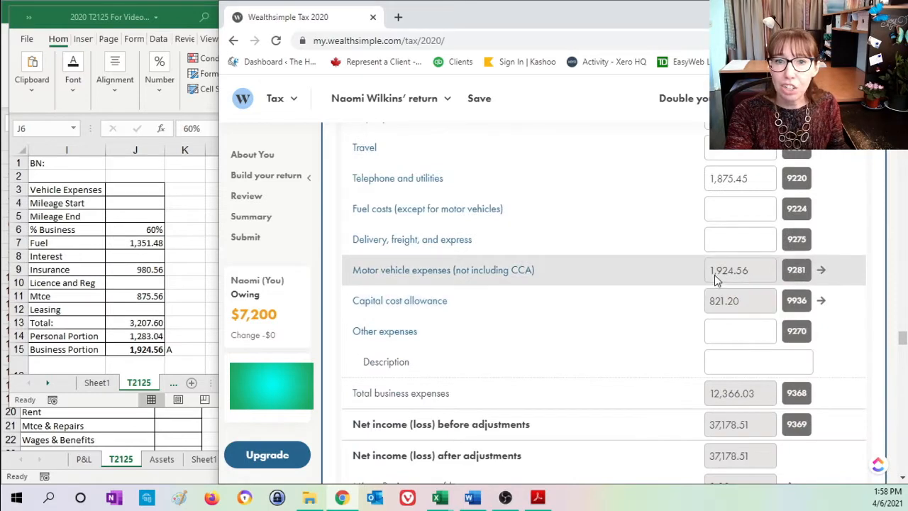
left_click(820, 304)
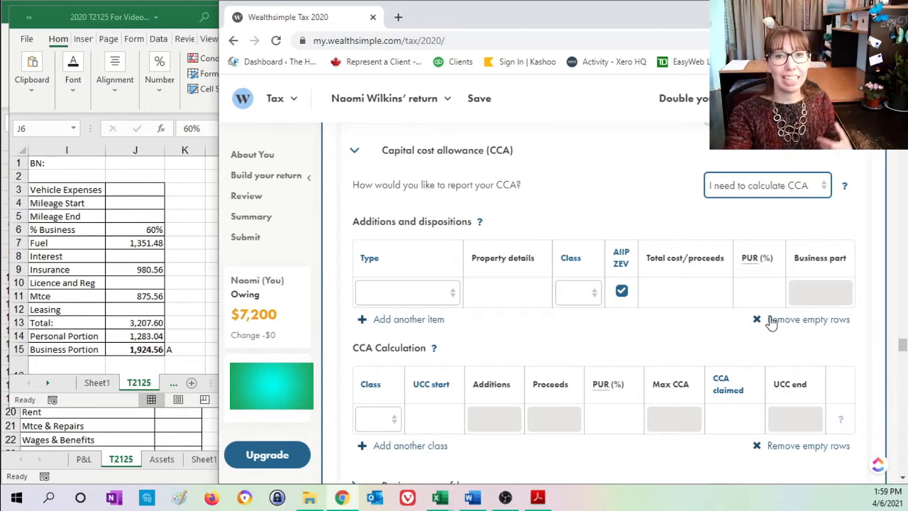
left_click(355, 153)
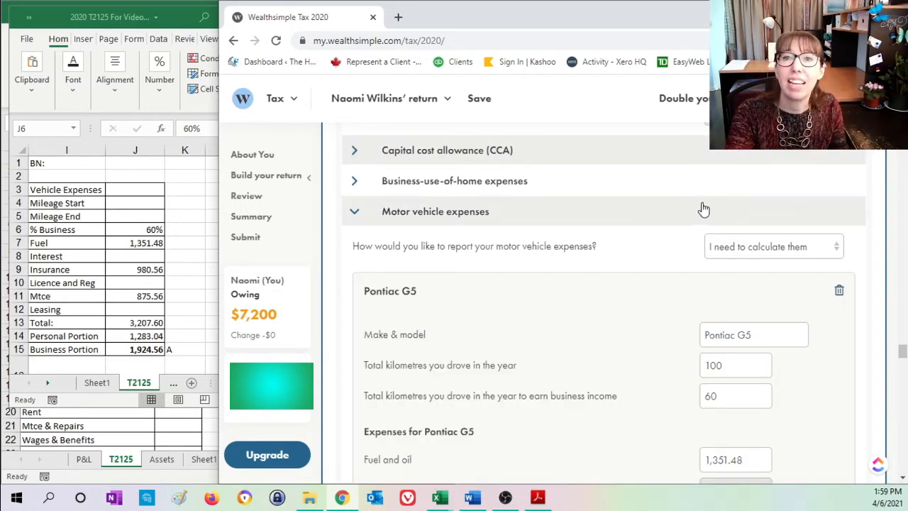
Step: Review the form's total business expenses, net income and business-use-of-home lines
scroll(703, 207, "up", 7)
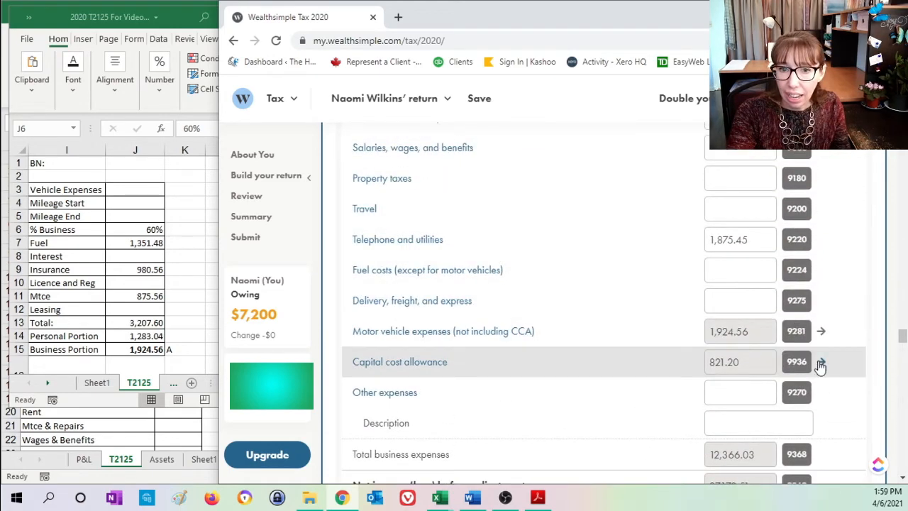
scroll(746, 345, "down", 1)
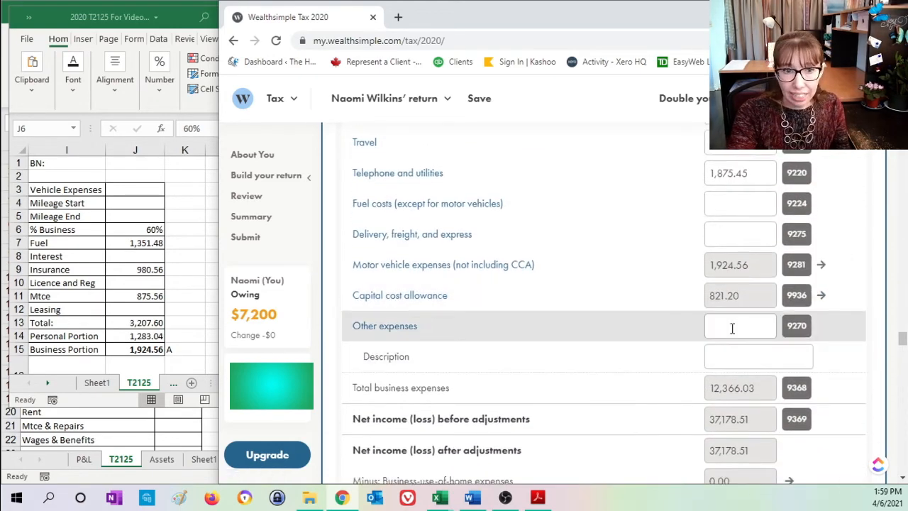
scroll(735, 329, "down", 1)
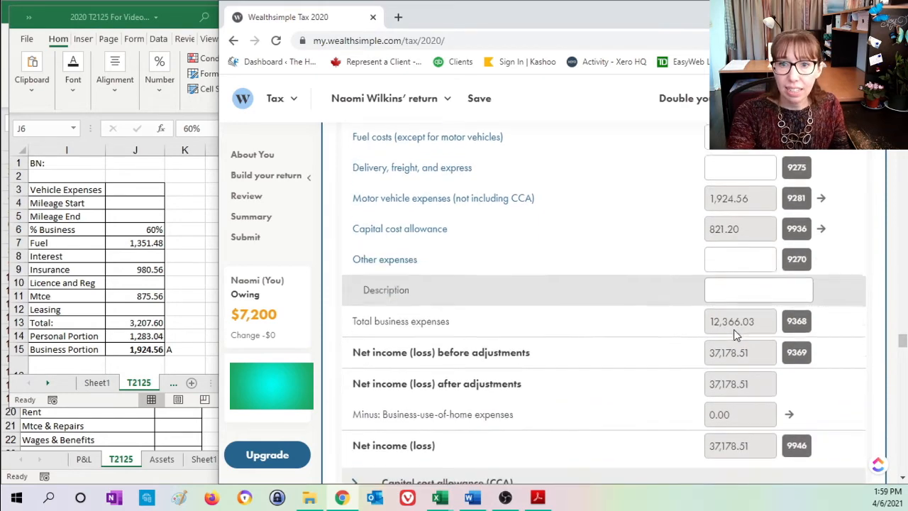
scroll(735, 329, "down", 1)
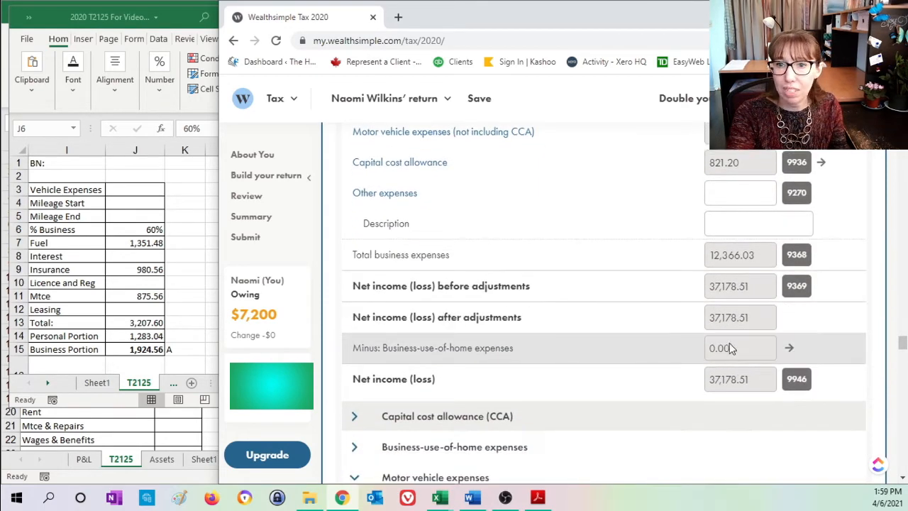
Step: Show the worksheet's Calculation of Business Use of Home Expenses table beside the form
left_click(175, 275)
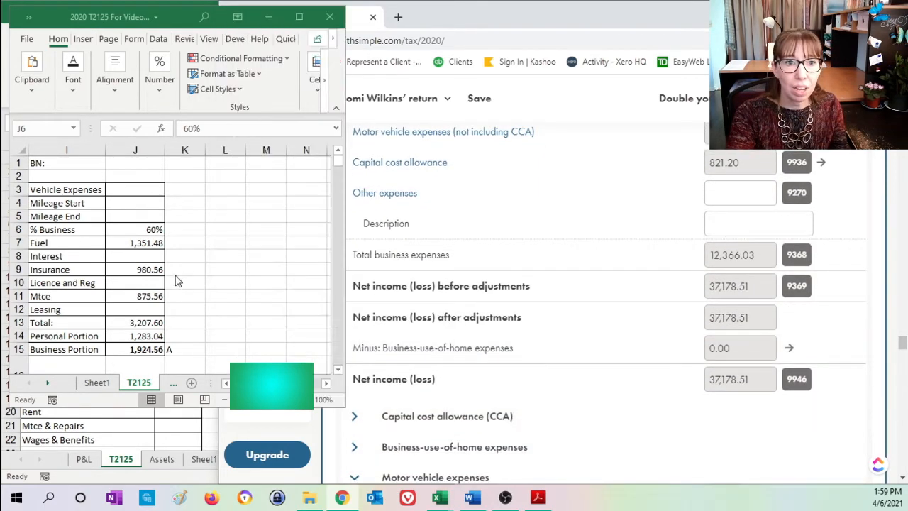
left_click(226, 383)
left_click(226, 383)
left_click(226, 383)
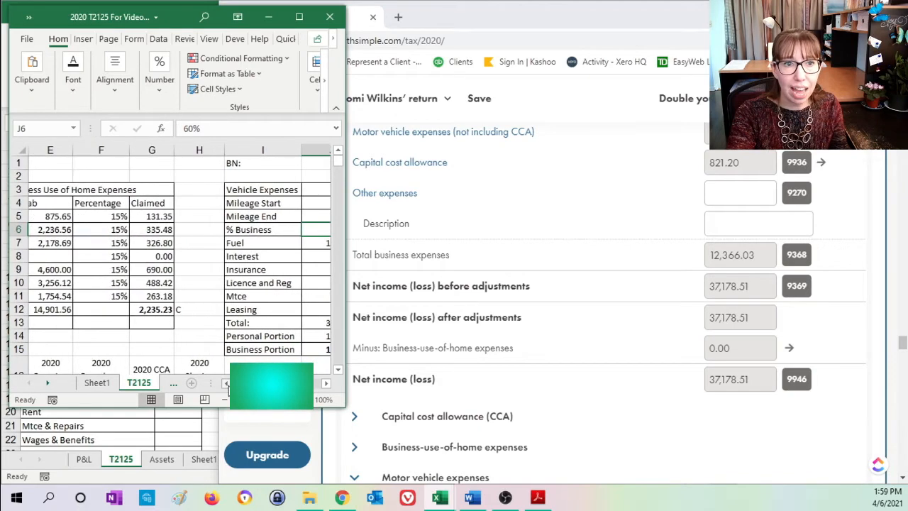
left_click(227, 383)
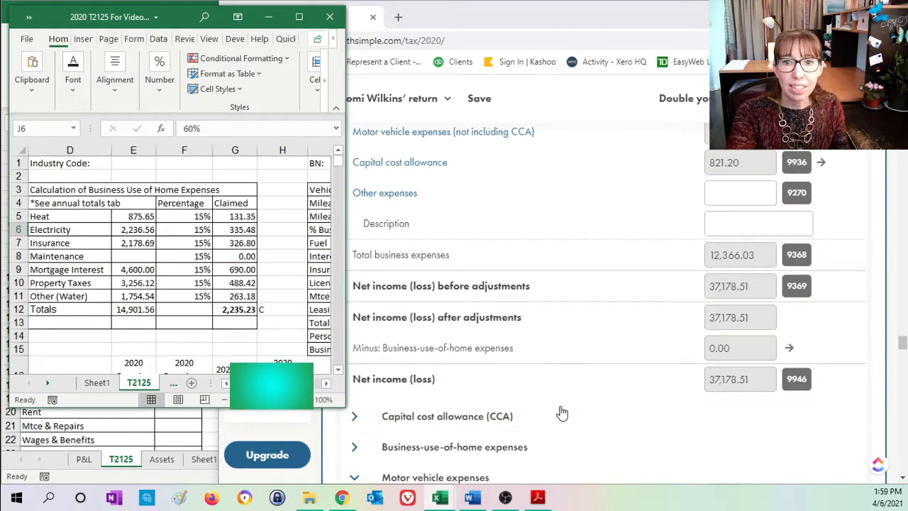
Step: In the business-use-of-home section, enter 5 rooms for the home, 1 for the workspace and 75% business use
left_click(634, 416)
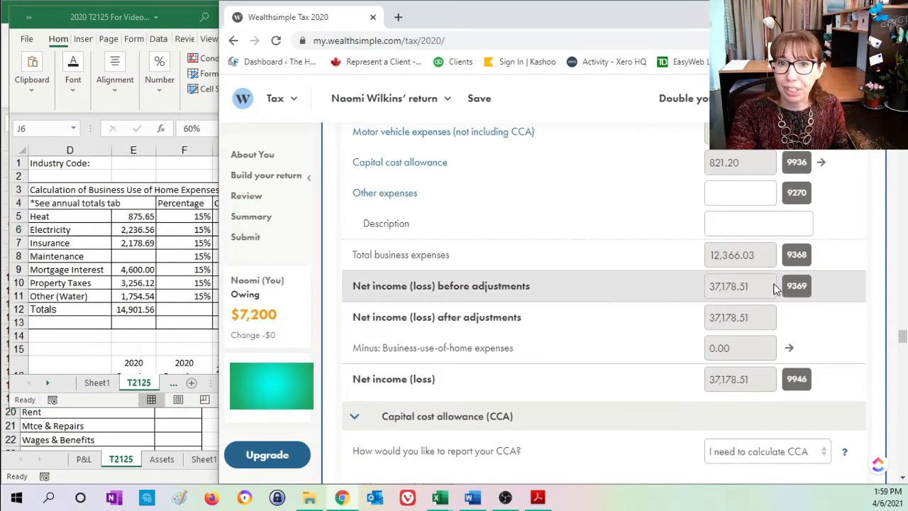
left_click(792, 347)
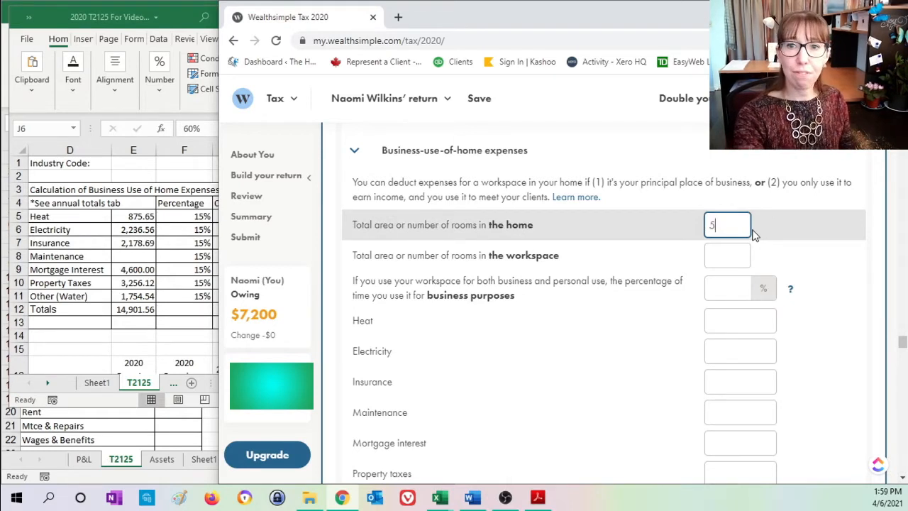
left_click(717, 262)
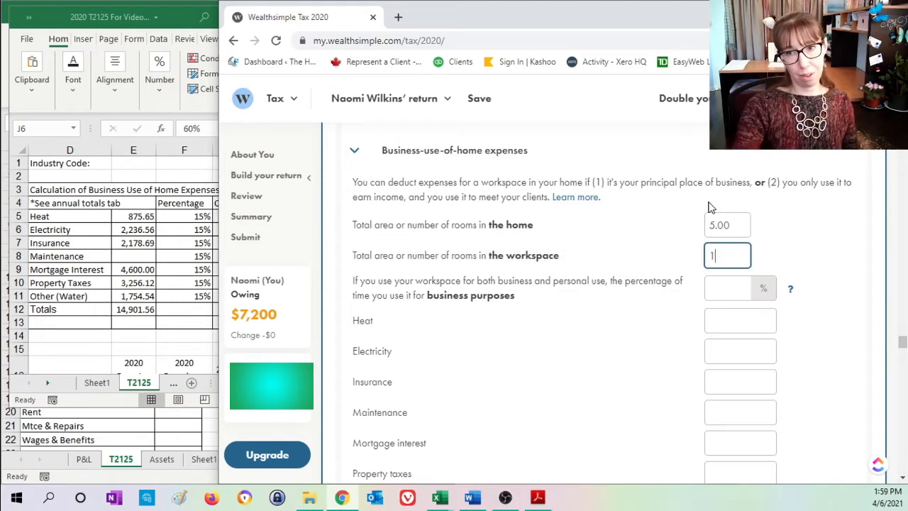
left_click(742, 227)
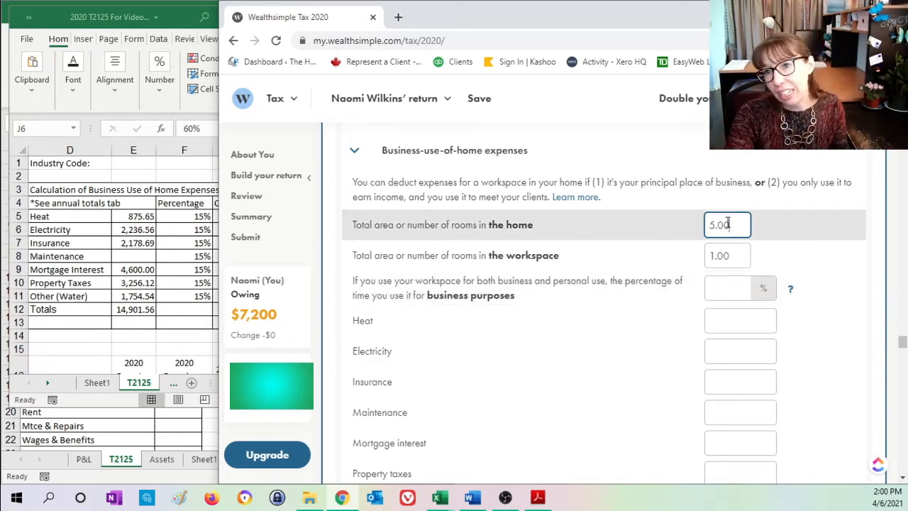
left_click(725, 255)
left_click(736, 226)
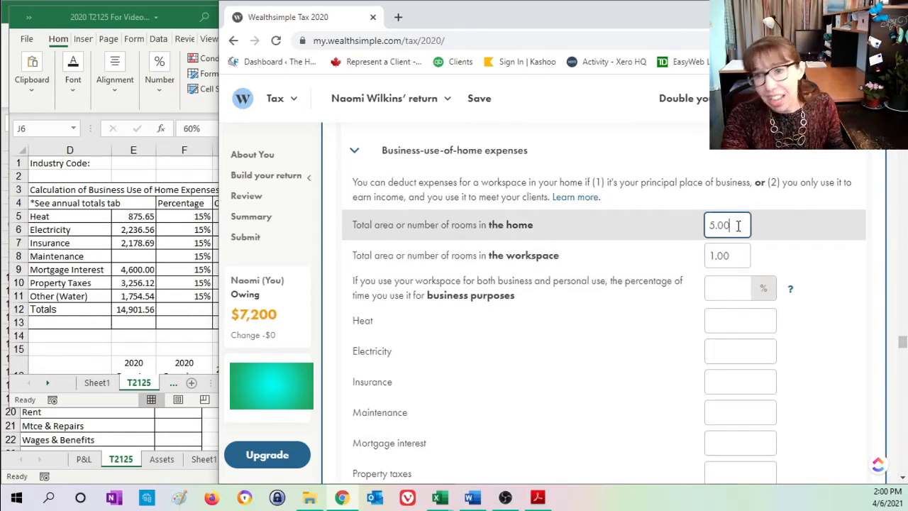
left_click(728, 291)
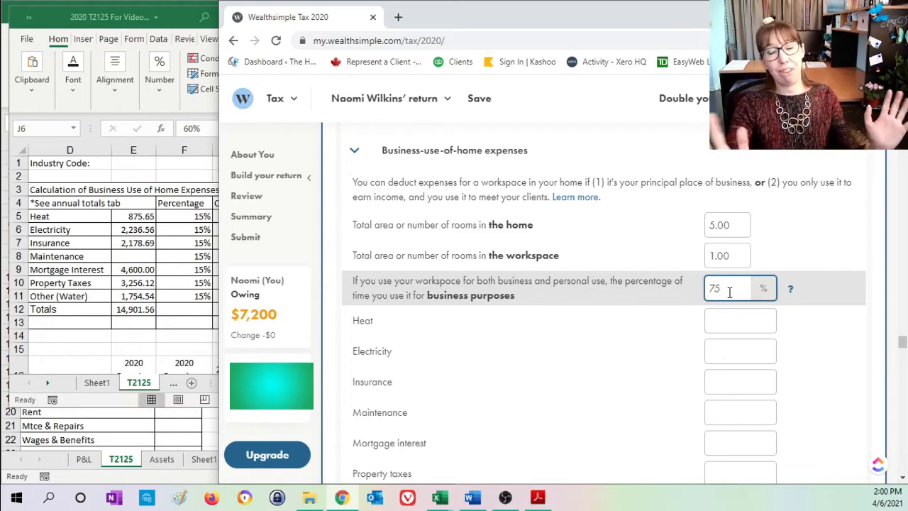
Step: Enter the full-year home costs from the worksheet: heat 875.65, electricity 2,236.56 and insurance 2,178.69
left_click(750, 323)
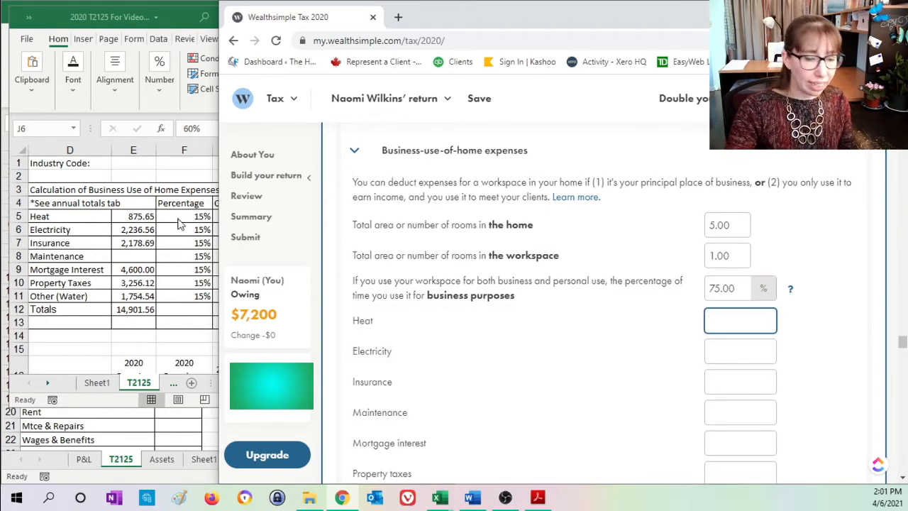
type("875.65")
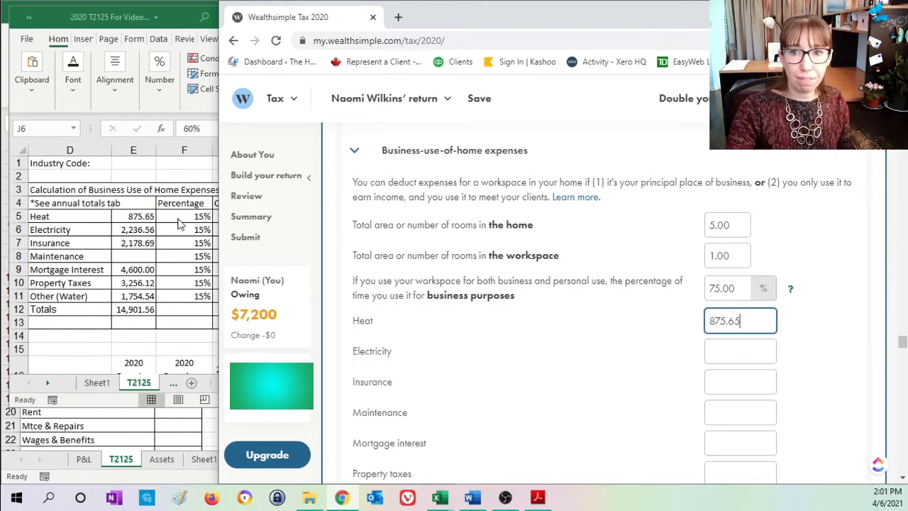
left_click(724, 352)
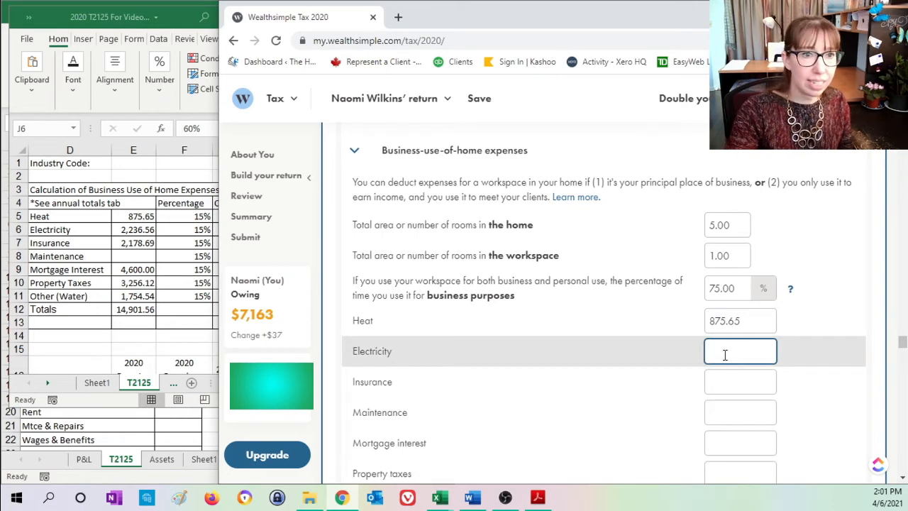
type("2,236.56")
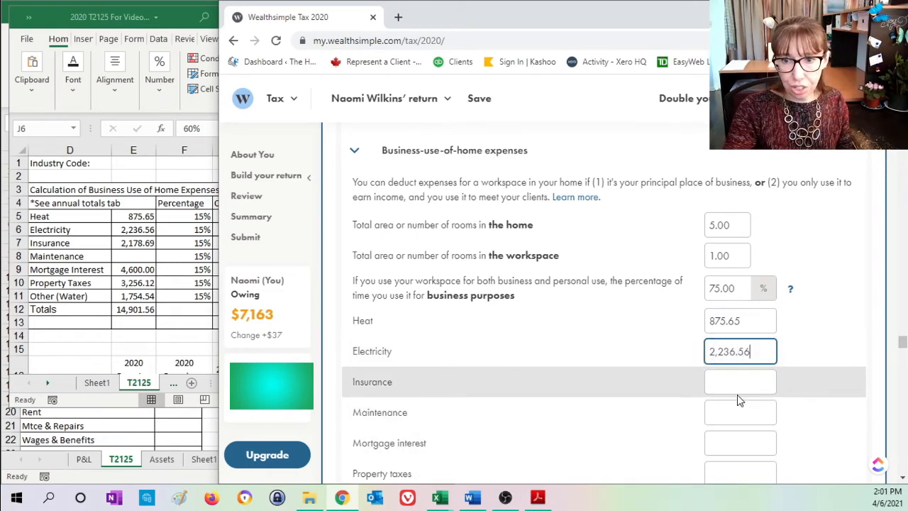
left_click(741, 385)
type("2")
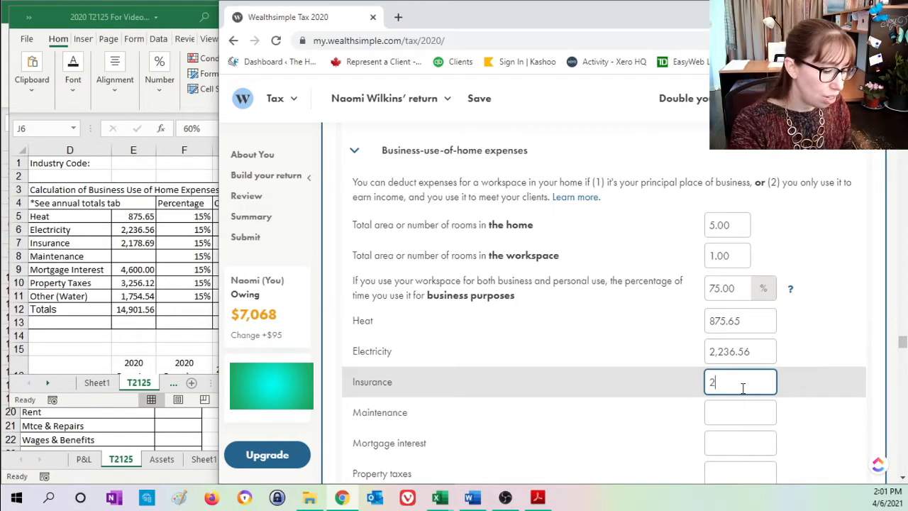
type(",178.69")
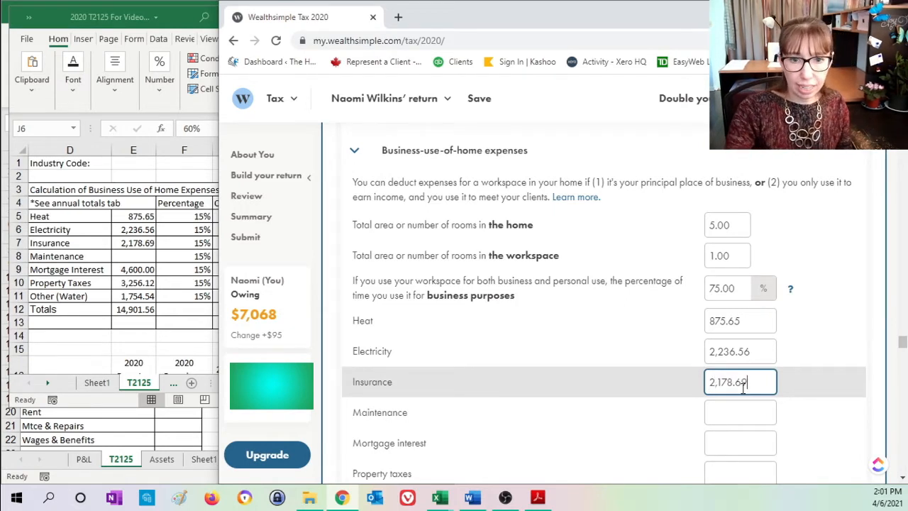
Step: Leave maintenance blank and enter 4,600.00 for mortgage interest and 3,256.12 for property taxes
left_click(749, 415)
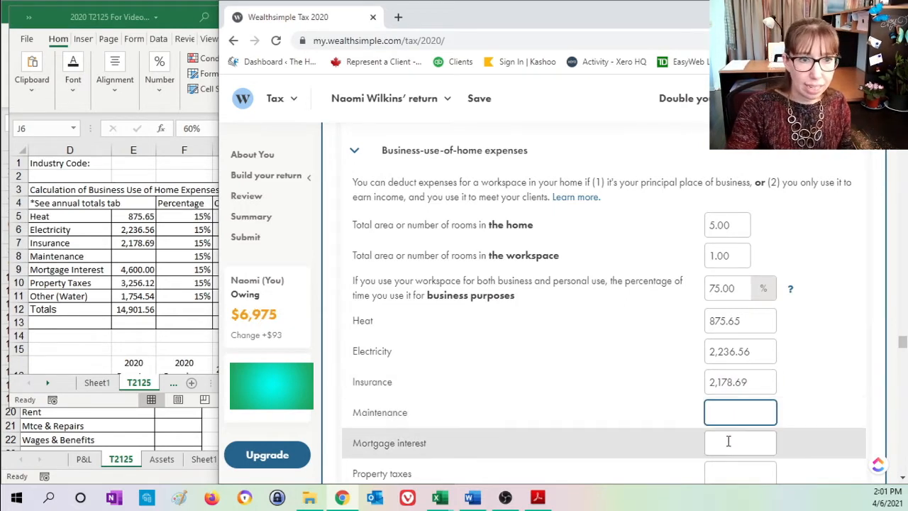
left_click(731, 442)
type("4600")
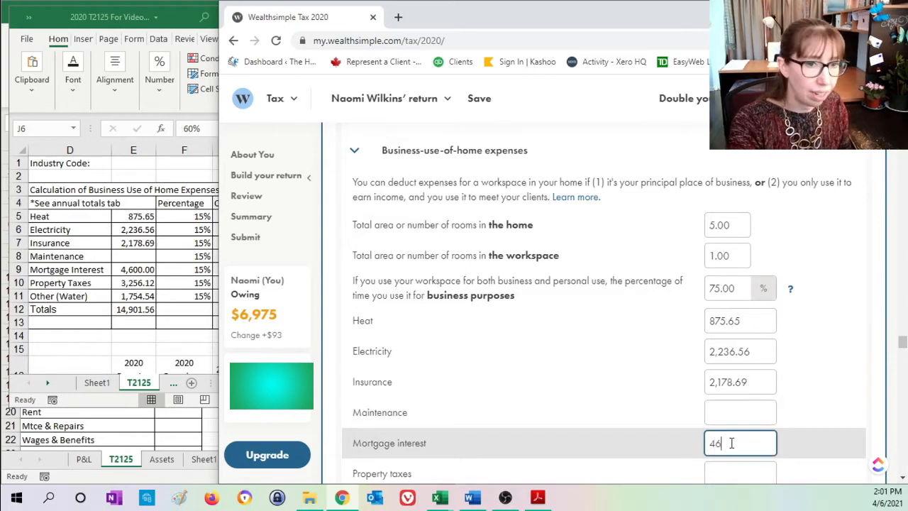
scroll(738, 411, "down", 4)
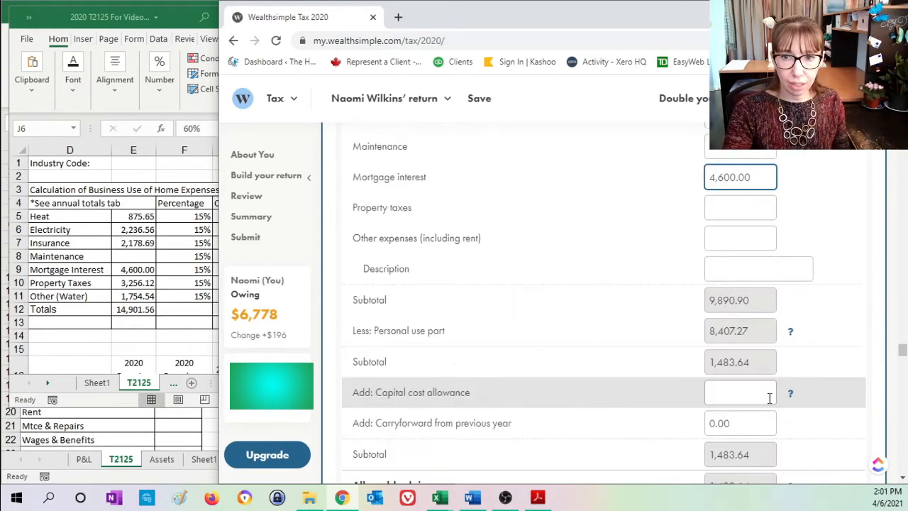
left_click(738, 204)
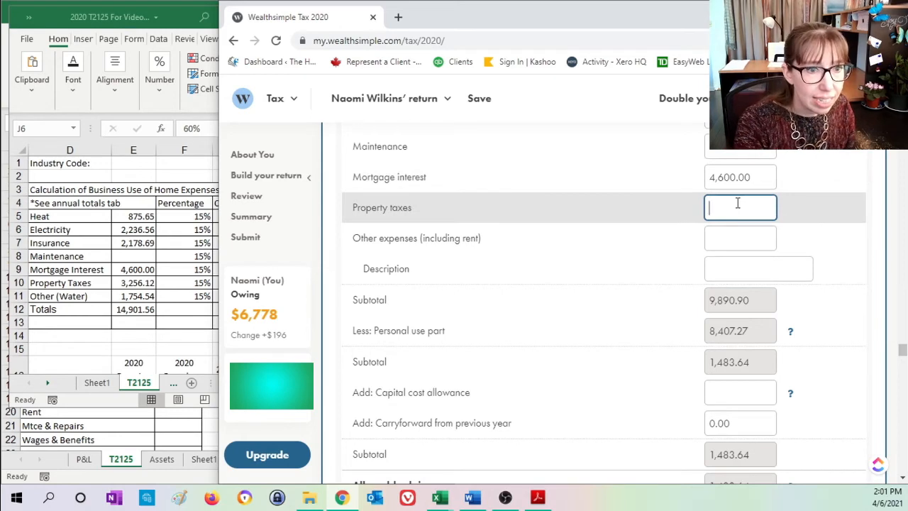
type("3")
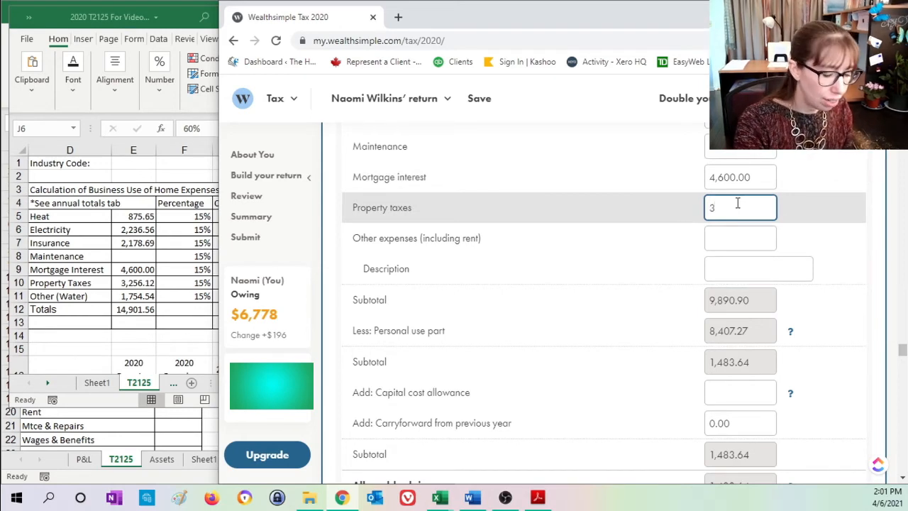
type(",256.12")
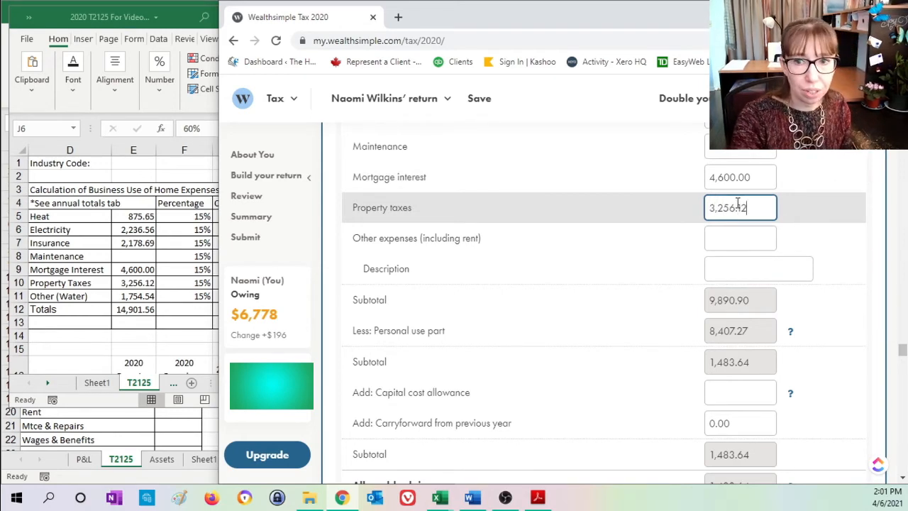
Step: Enter 1,754.54 as other home expenses with the description Water
left_click(714, 235)
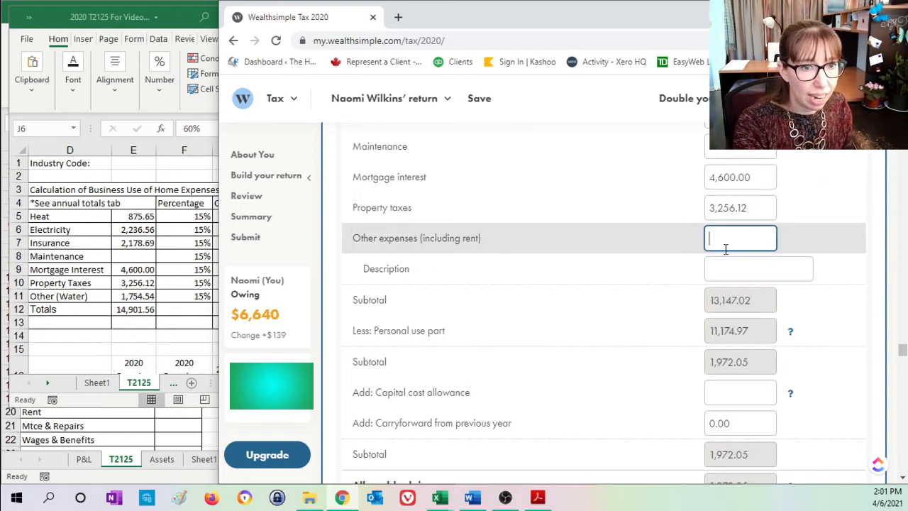
type("1,754.54")
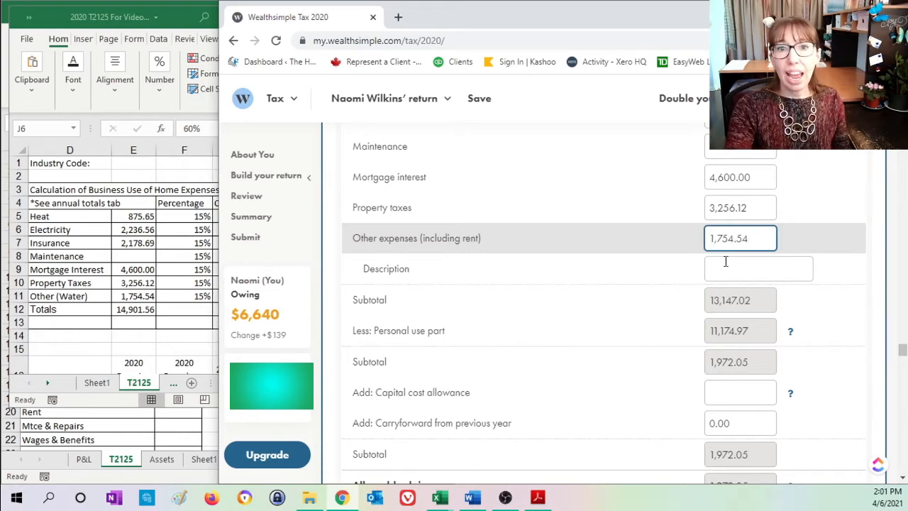
left_click(748, 263)
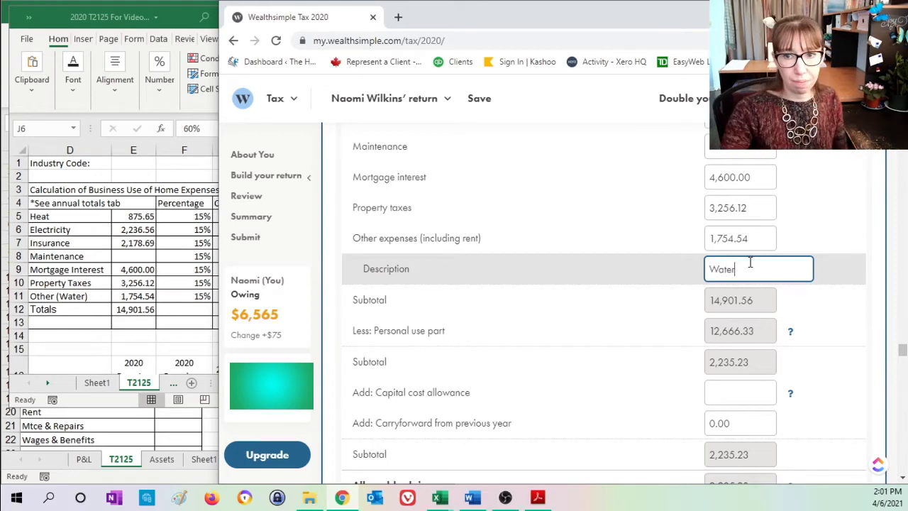
left_click(857, 299)
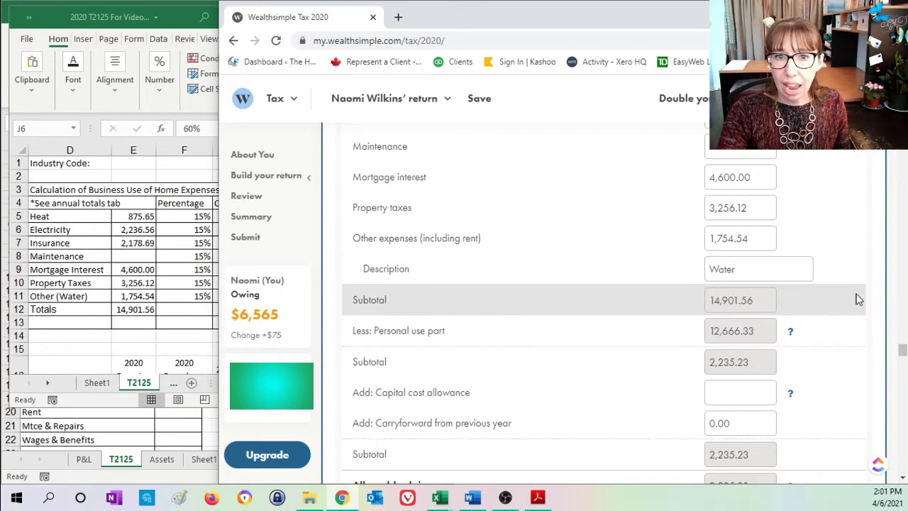
Step: Compare the worksheet's business-use-of-home total and claimed amount with the form's two subtotals
left_click(132, 312)
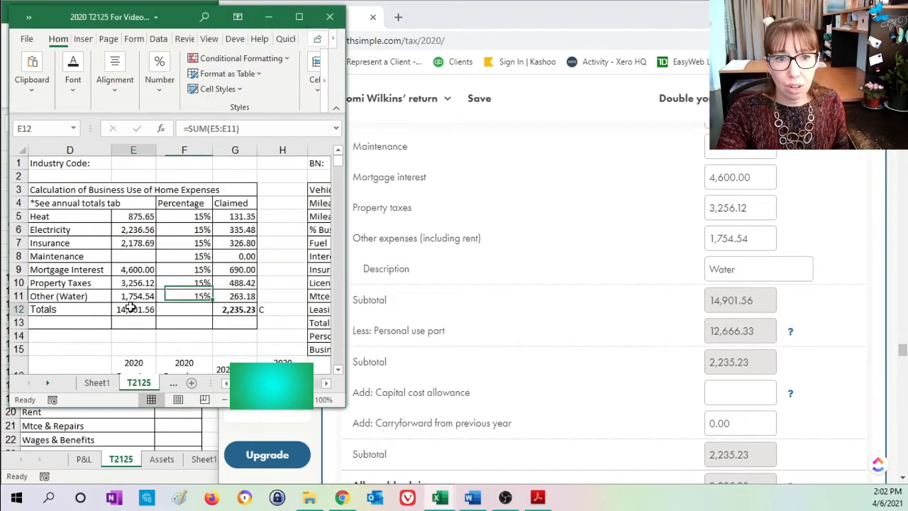
left_click(754, 367)
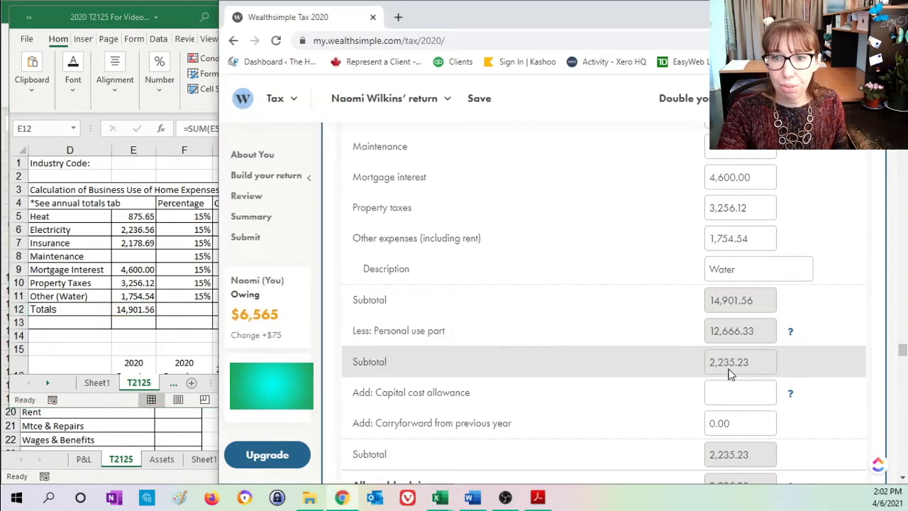
left_click(183, 298)
left_click(225, 310)
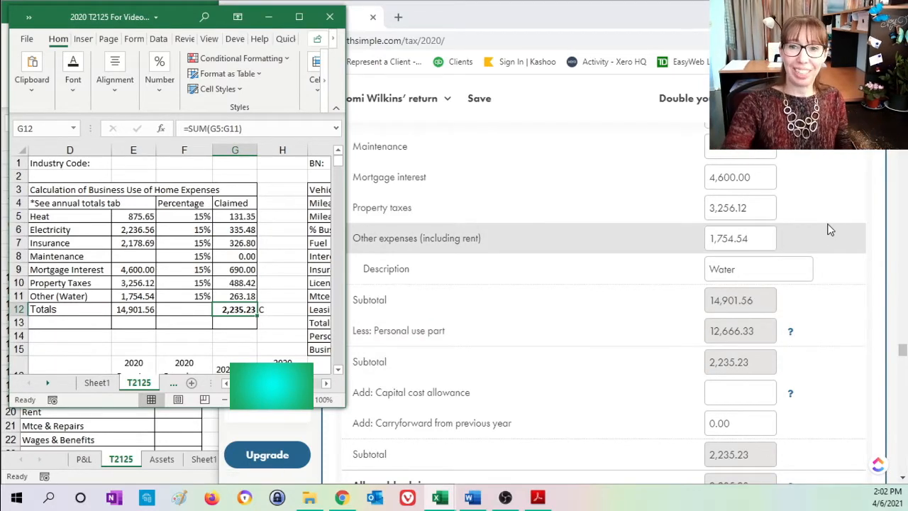
Step: Review the form's allowable home claim, the Pontiac G5 expenses and CCA, and the final net income line
left_click(608, 183)
scroll(610, 184, "down", 3)
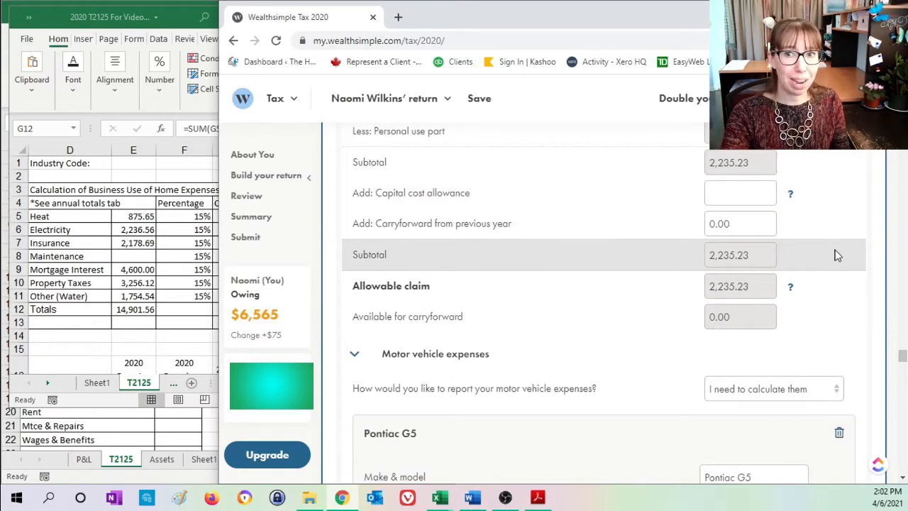
scroll(837, 256, "down", 3)
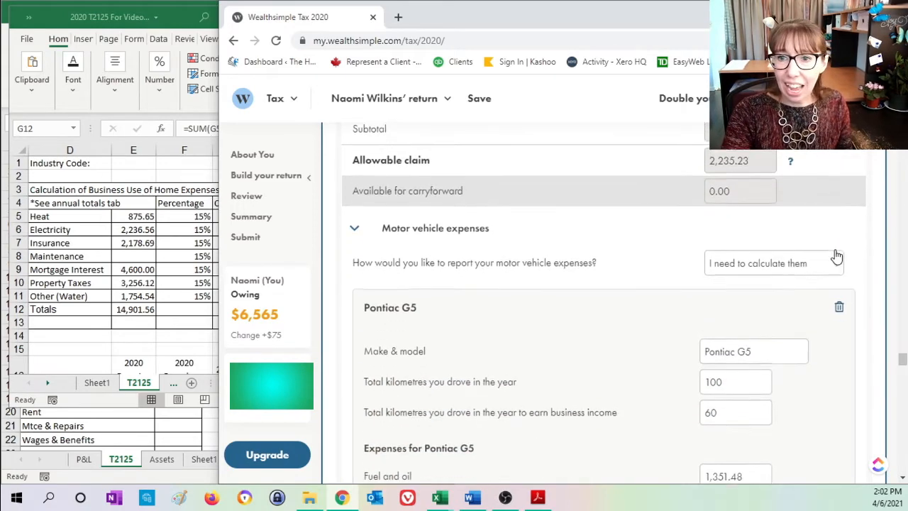
scroll(837, 255, "down", 6)
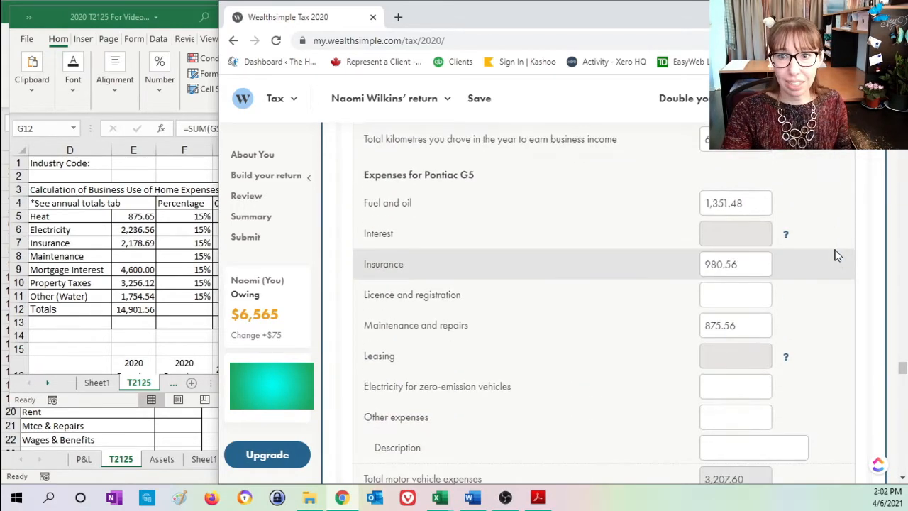
scroll(837, 256, "down", 4)
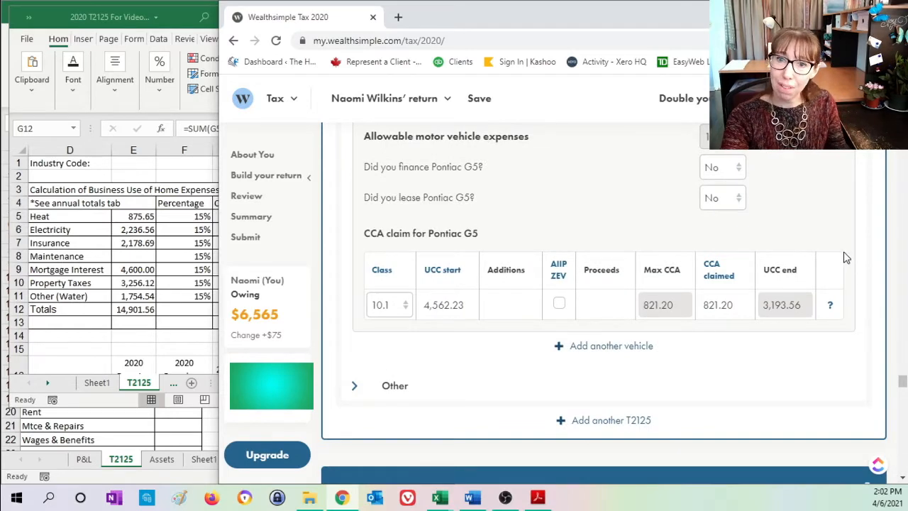
scroll(843, 256, "up", 15)
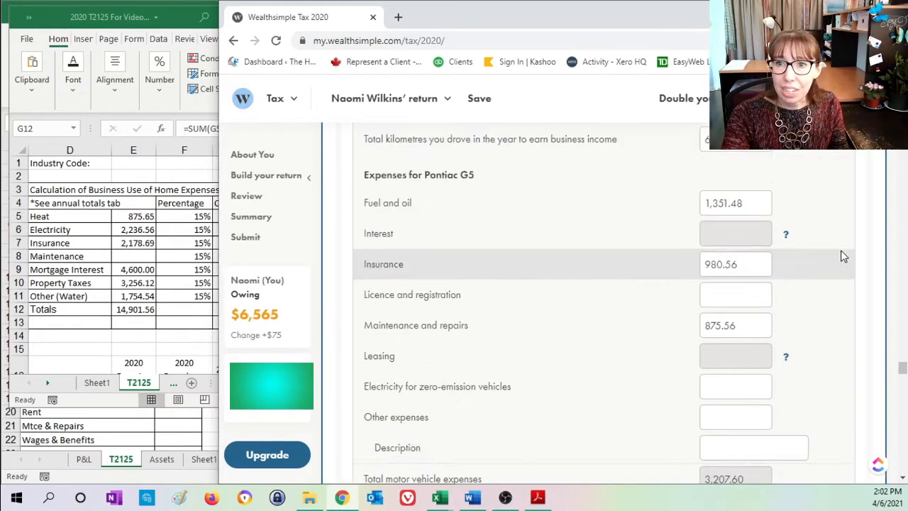
scroll(844, 256, "up", 10)
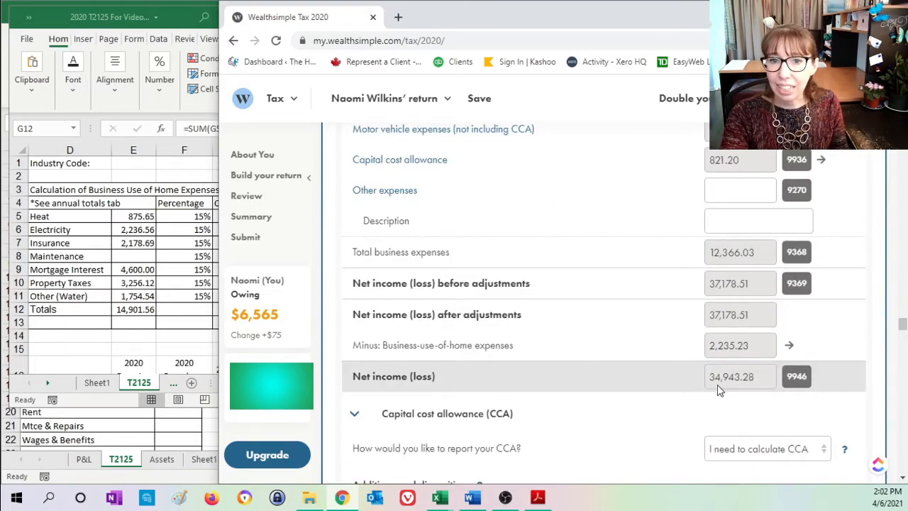
Step: Check the worksheet's expense list from income through Total Expenses and Taxable Income against the form's net income
left_click(90, 252)
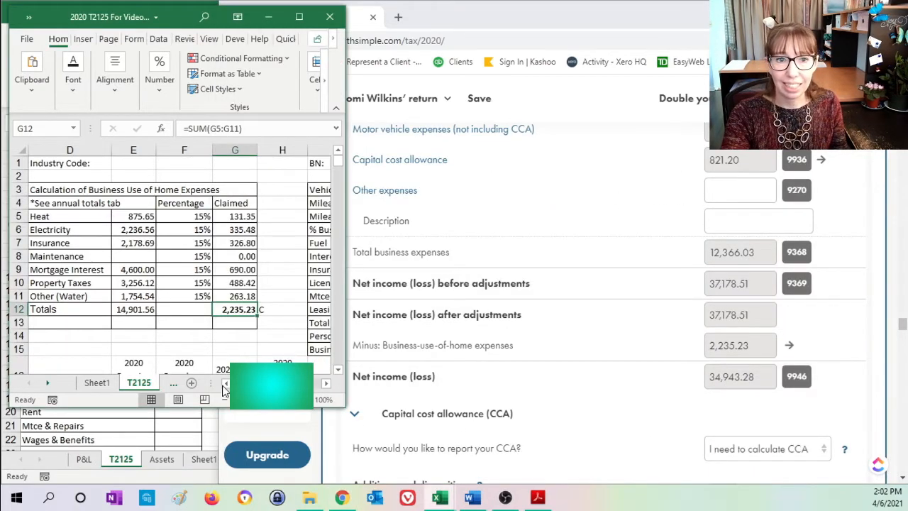
scroll(190, 320, "left", 3)
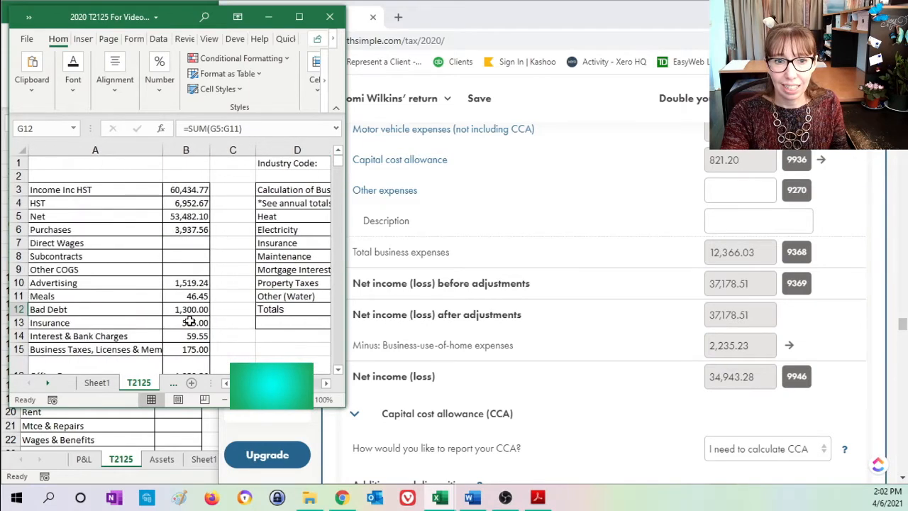
scroll(190, 321, "down", 3)
scroll(190, 321, "down", 5)
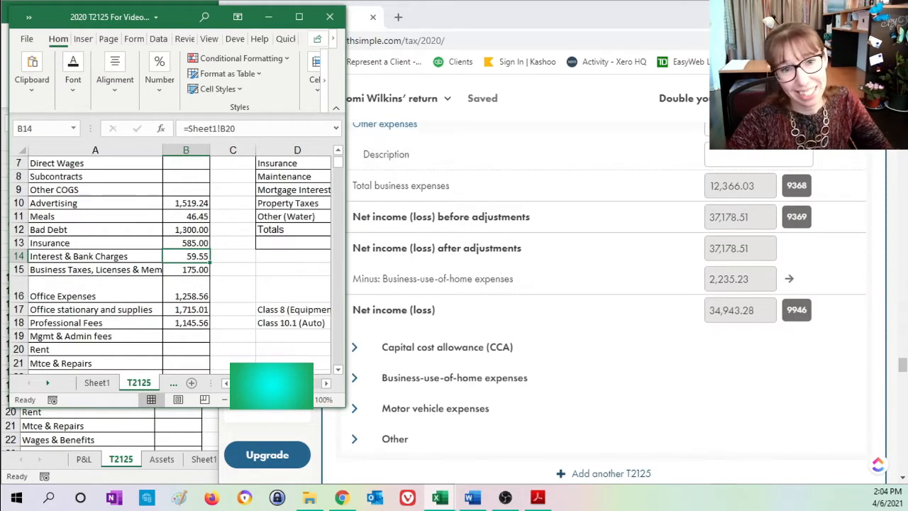
left_click(165, 229)
scroll(165, 229, "down", 4)
scroll(164, 229, "down", 3)
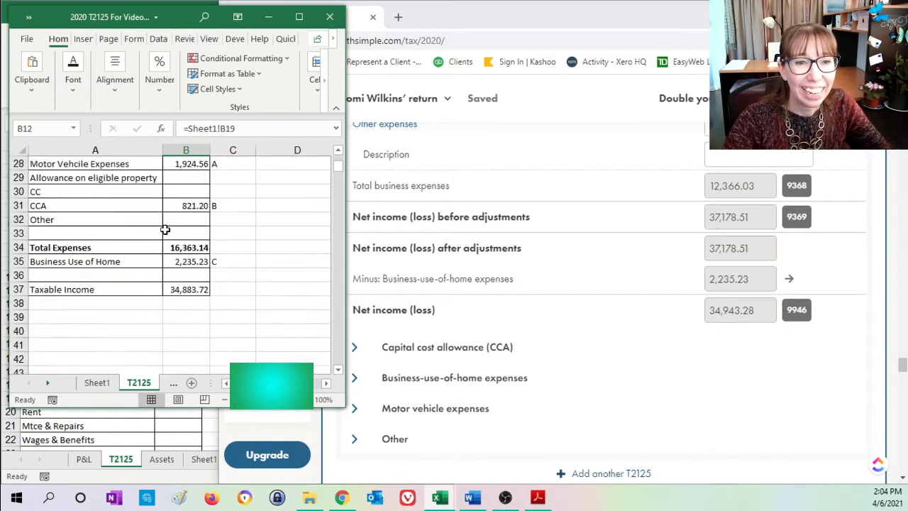
Step: Enter the worksheet's Interest & Bank Charges amount of 59.55 as the Interest expense on the form
left_click(183, 293)
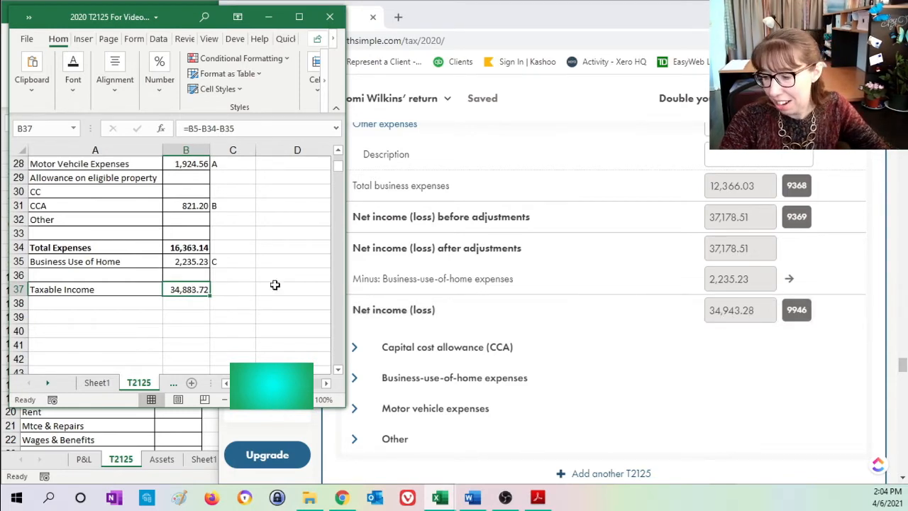
scroll(178, 320, "up", 1)
scroll(177, 321, "down", 1)
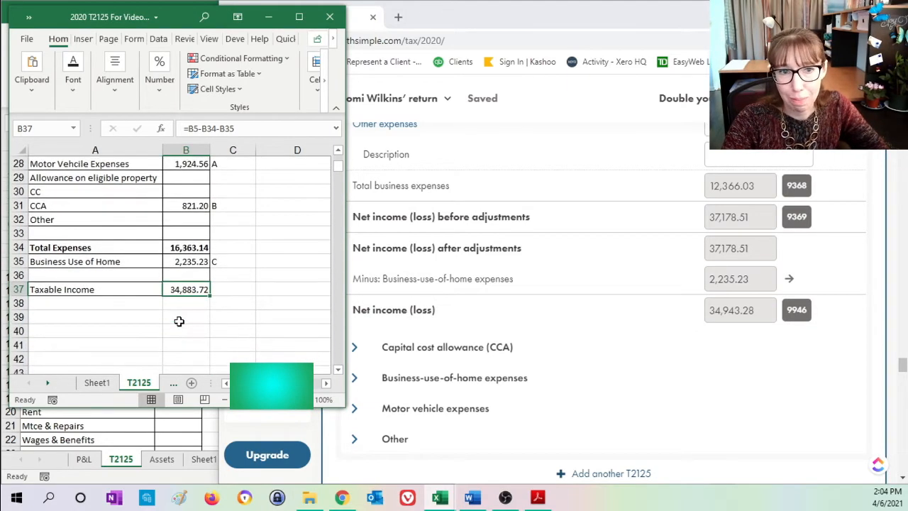
scroll(179, 321, "up", 7)
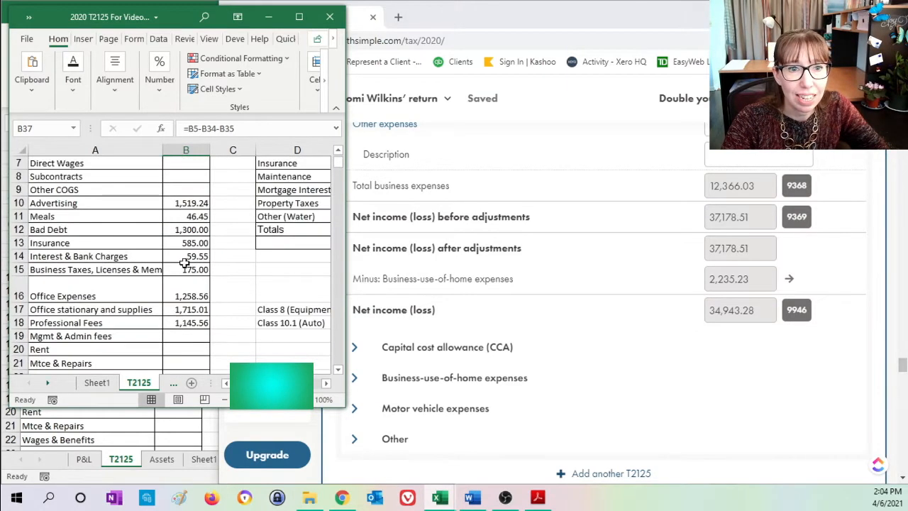
left_click(186, 257)
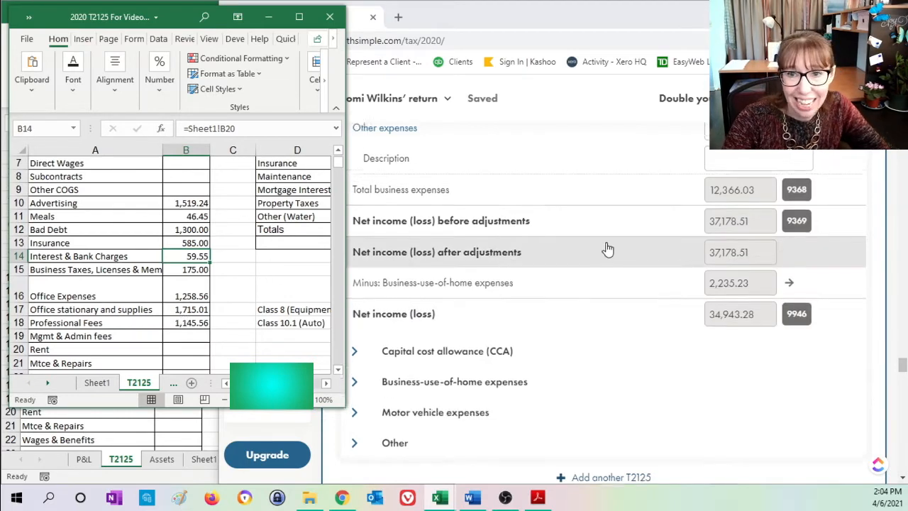
scroll(642, 312, "up", 6)
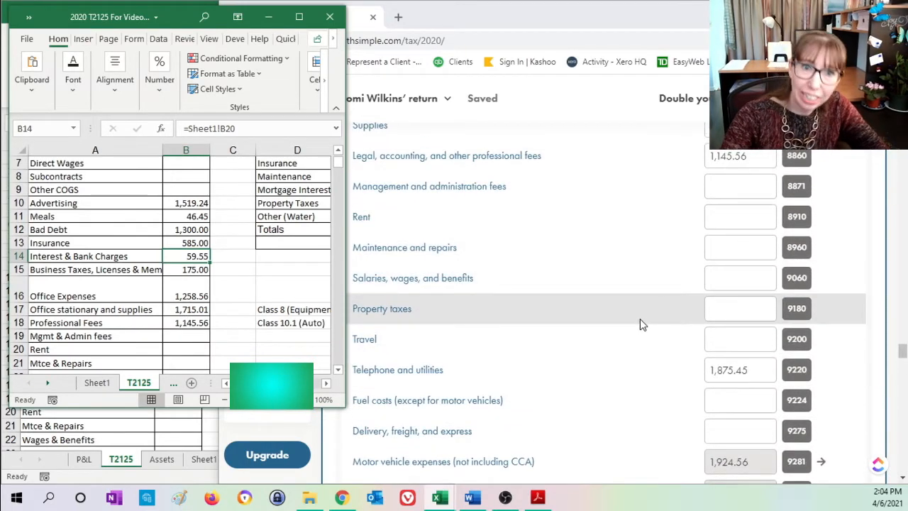
scroll(640, 318, "up", 2)
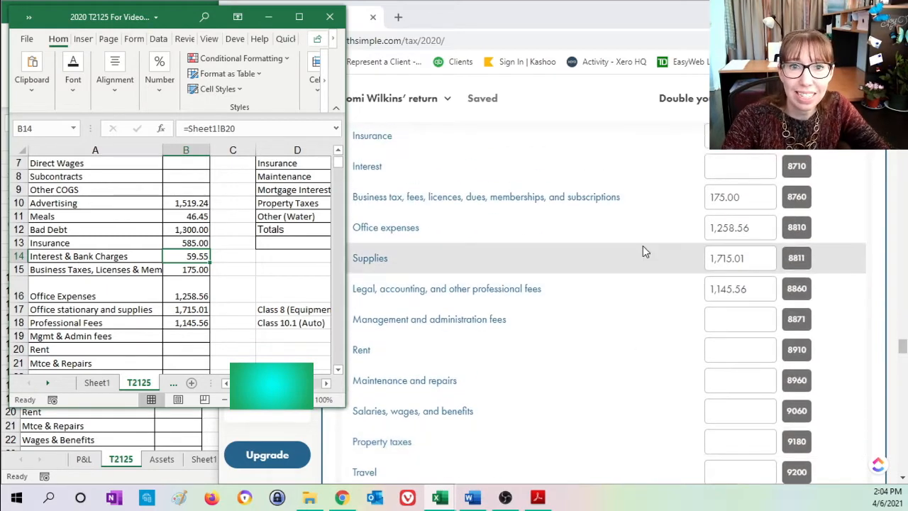
left_click(737, 170)
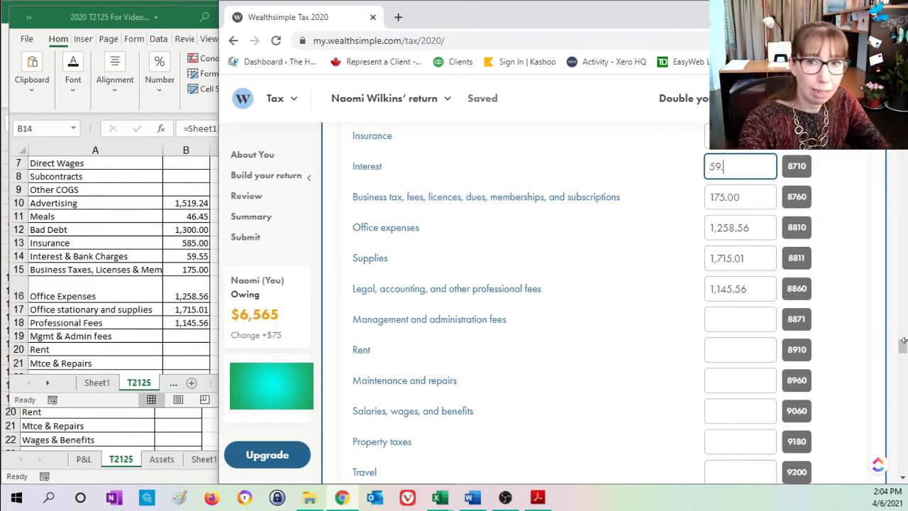
type("55")
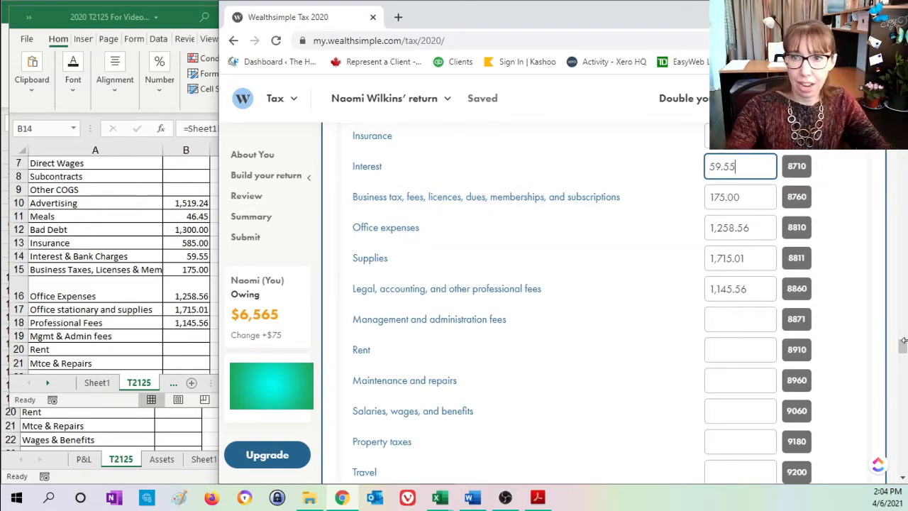
left_click(854, 261)
Step: Compare the form's final net income with the worksheet's Taxable Income
scroll(854, 262, "down", 2)
scroll(855, 262, "down", 7)
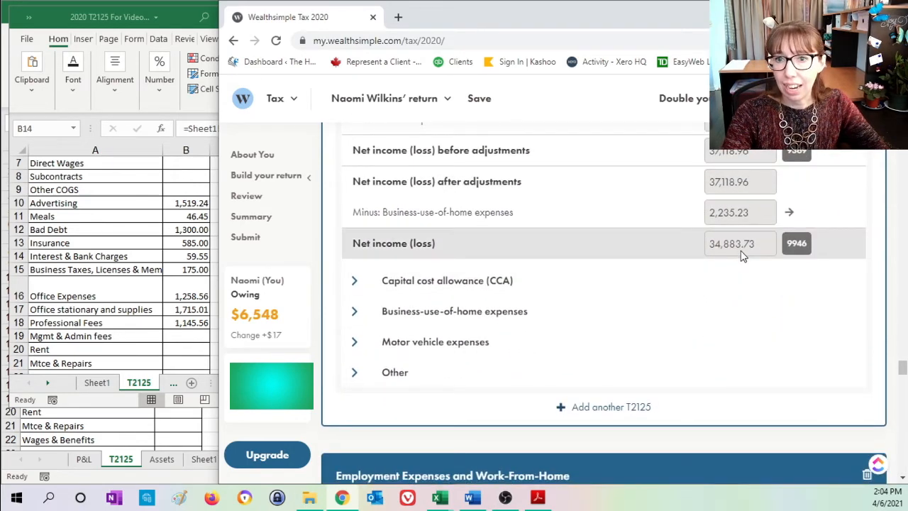
left_click(138, 282)
scroll(138, 282, "down", 6)
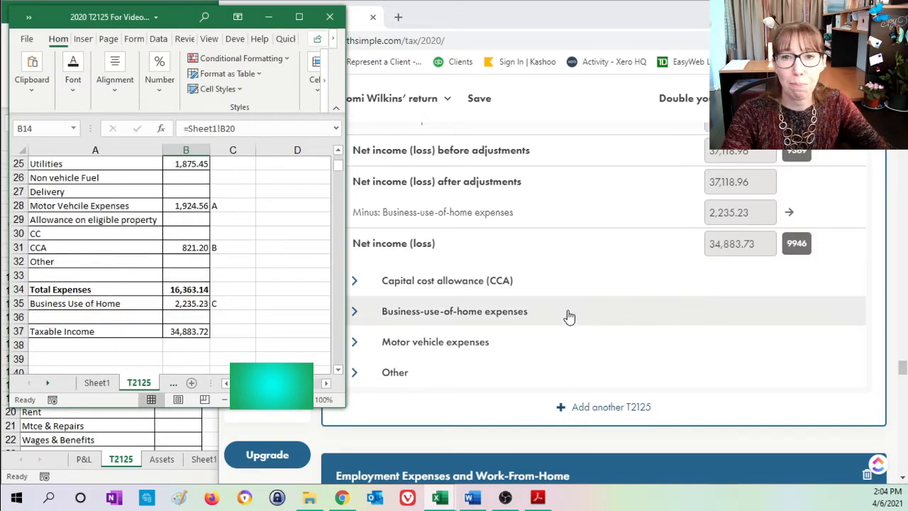
left_click(657, 25)
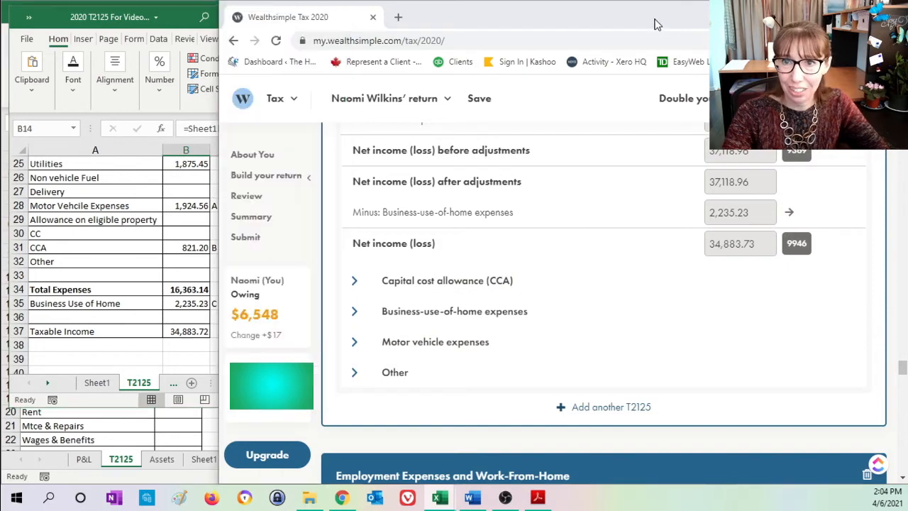
Step: Maximize the browser window and open the T2125 Statement of Business or Professional Activities from the return's document list
left_click(861, 10)
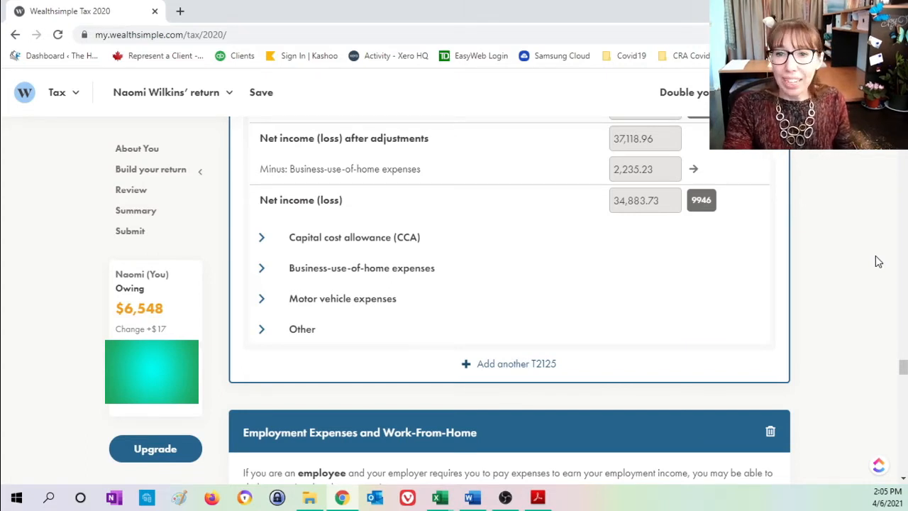
scroll(856, 248, "down", 6)
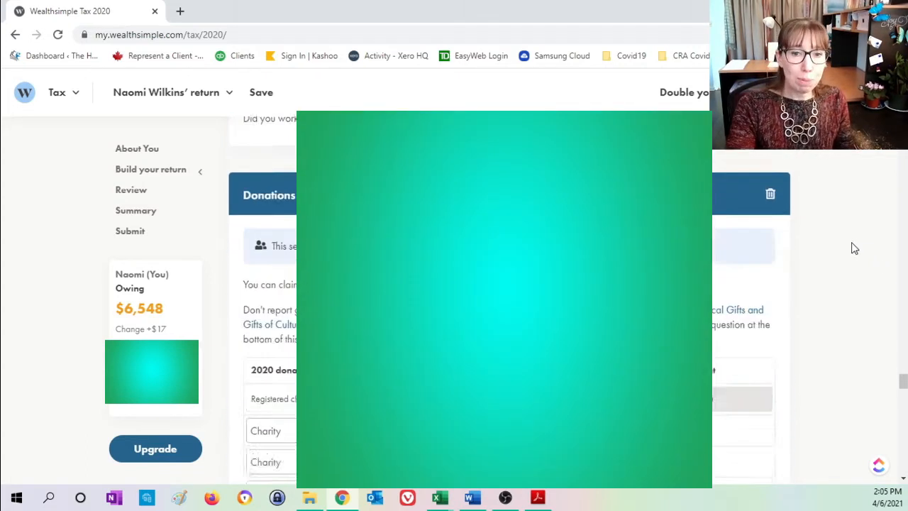
scroll(855, 248, "down", 15)
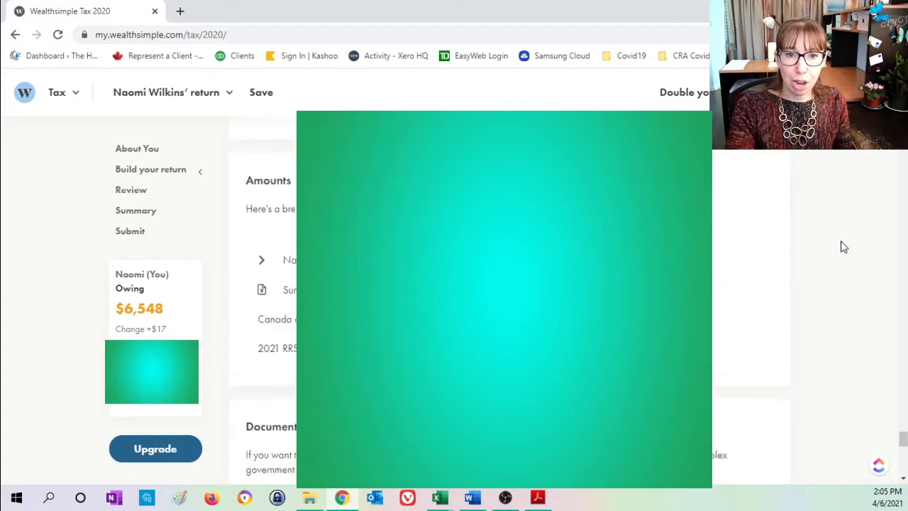
scroll(842, 247, "down", 6)
scroll(566, 202, "up", 1)
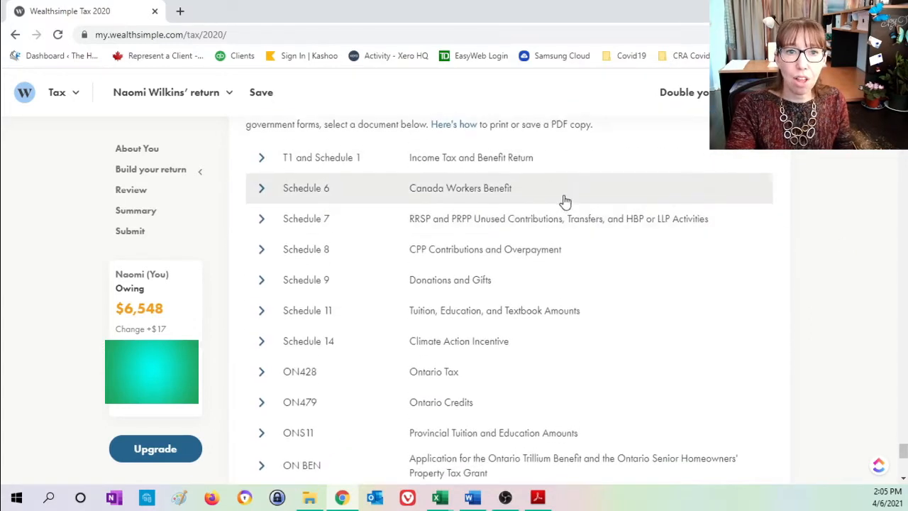
scroll(736, 277, "down", 1)
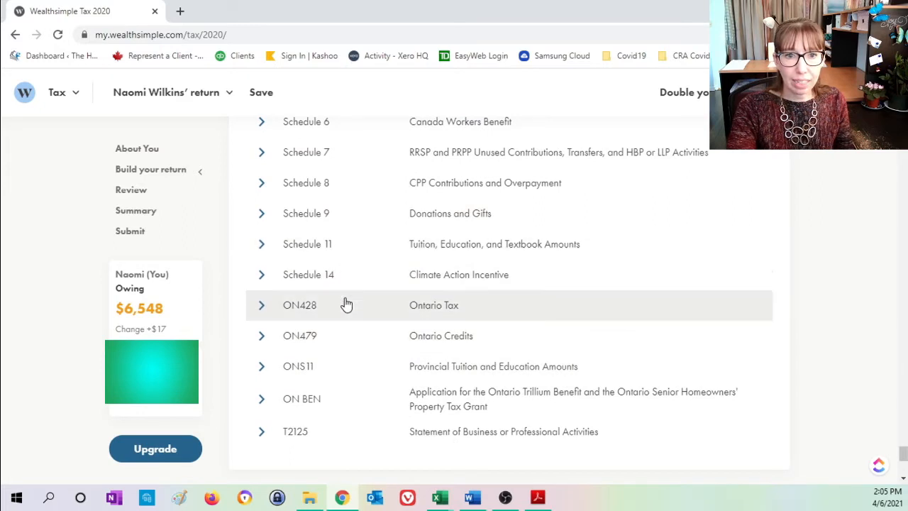
scroll(346, 305, "up", 1)
scroll(345, 304, "down", 2)
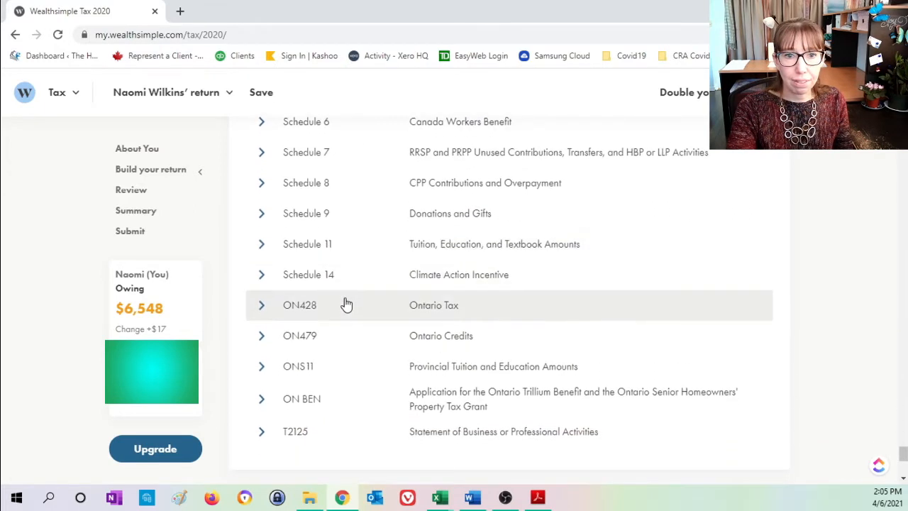
left_click(296, 367)
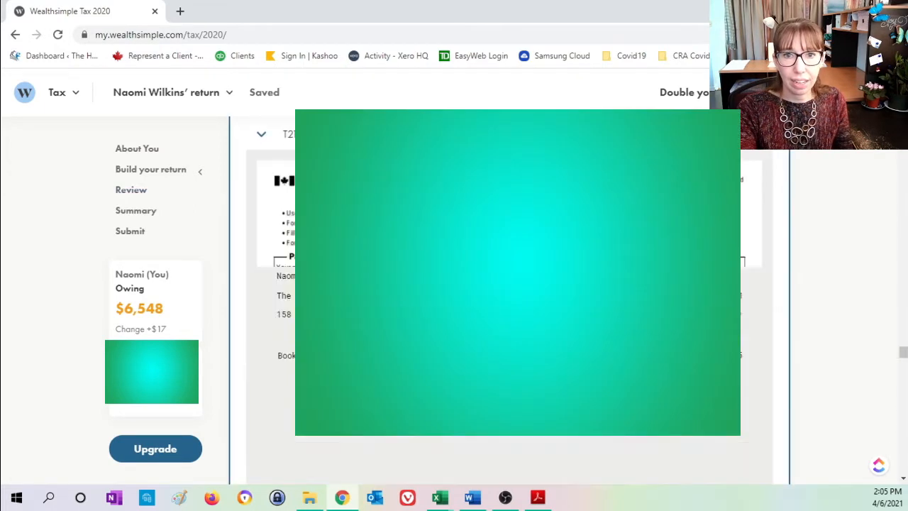
Step: Review the generated T2125 from business income and Part 4 expenses through business-use-of-home and CCA pages
scroll(742, 310, "down", 2)
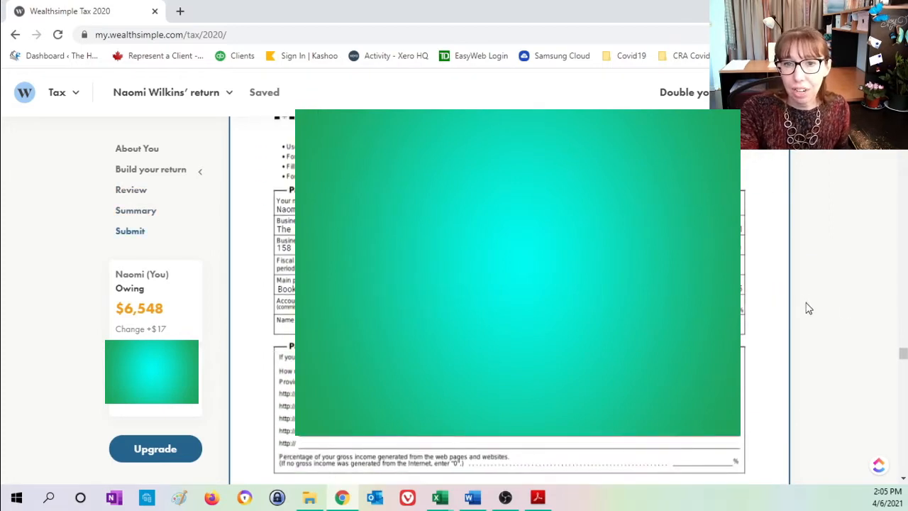
scroll(537, 294, "down", 5)
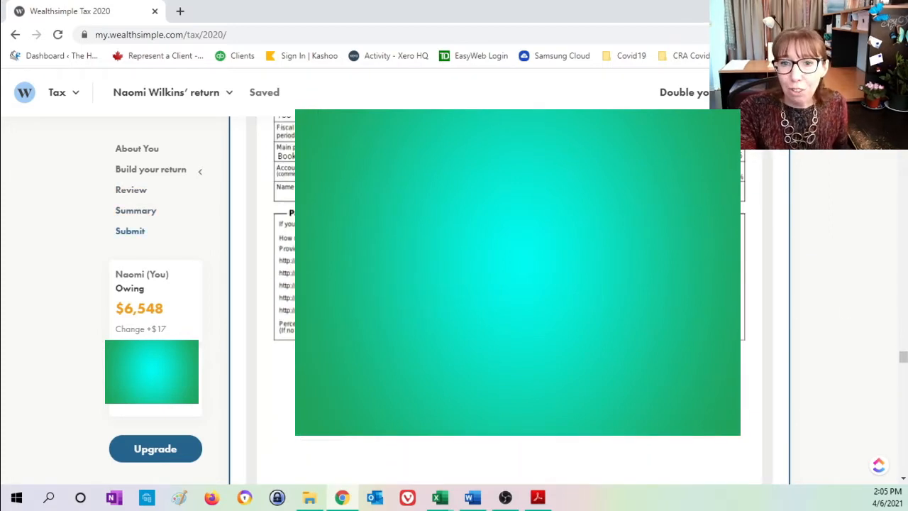
scroll(537, 294, "down", 4)
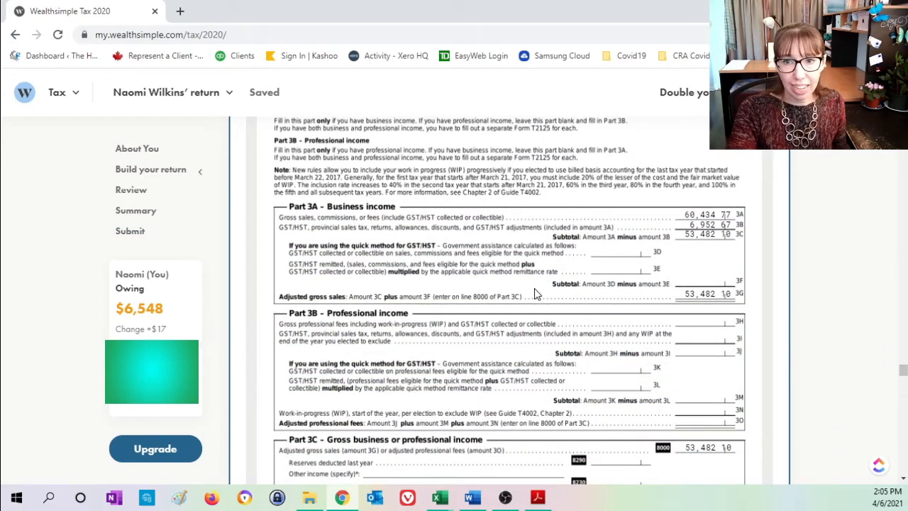
scroll(537, 294, "down", 8)
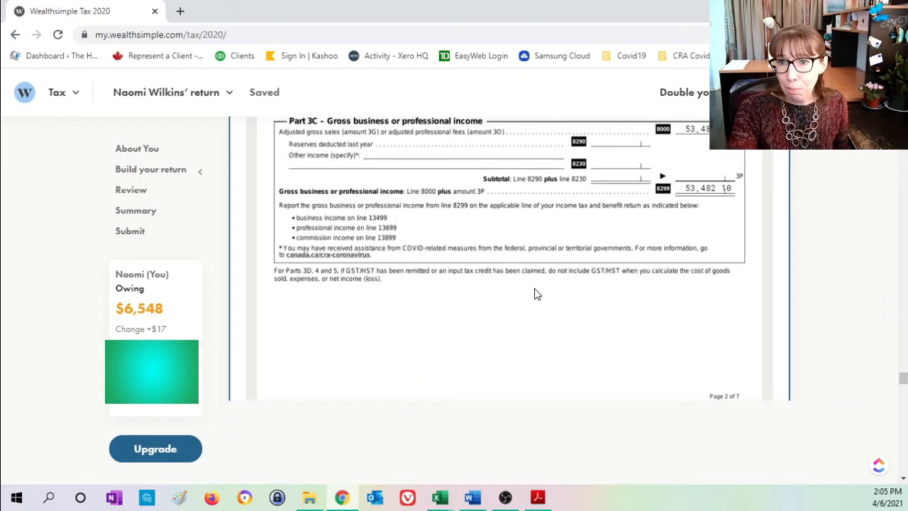
scroll(534, 288, "down", 2)
scroll(534, 288, "down", 2)
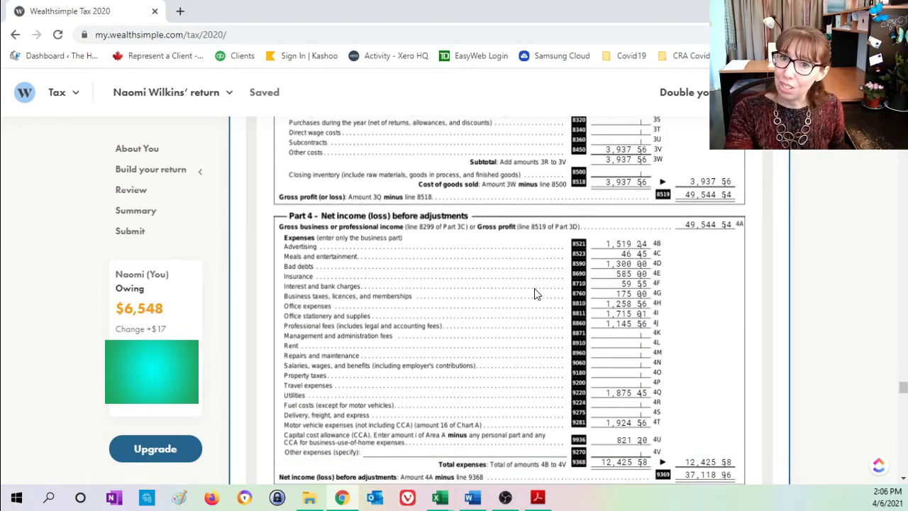
scroll(545, 283, "down", 9)
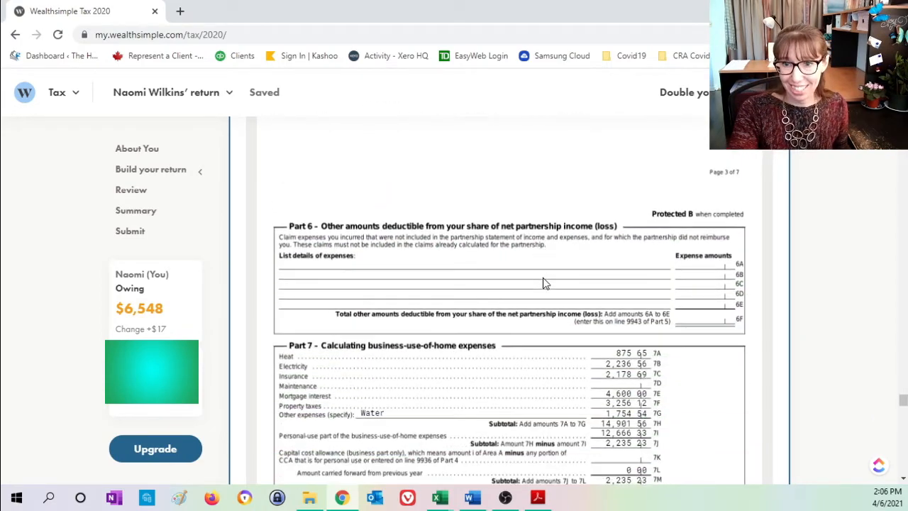
scroll(670, 333, "down", 15)
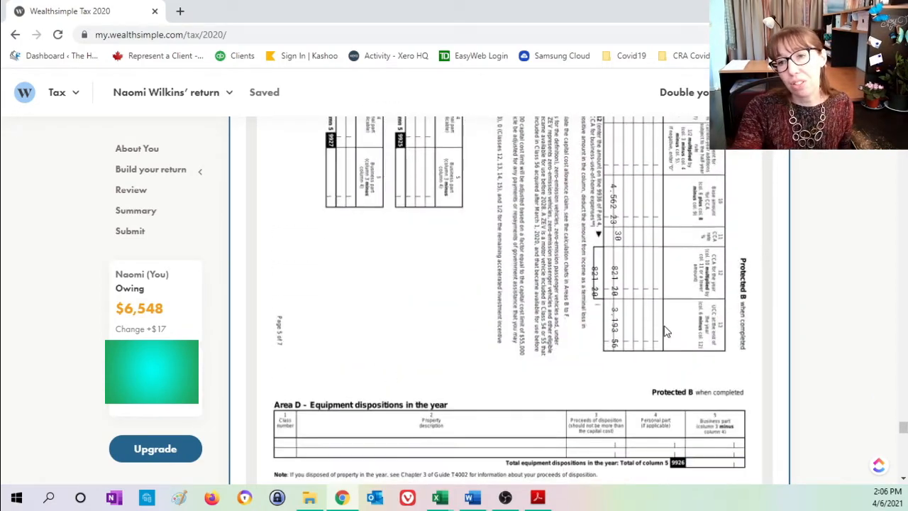
scroll(667, 331, "down", 15)
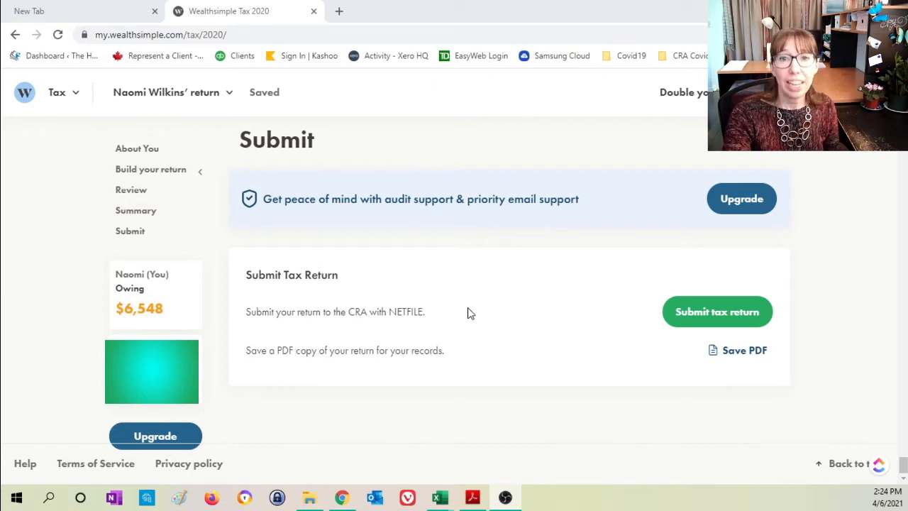
Step: Open the T1 and Schedule 1 Income Tax and Benefit Return from the summary documents
scroll(469, 315, "up", 7)
scroll(469, 314, "up", 1)
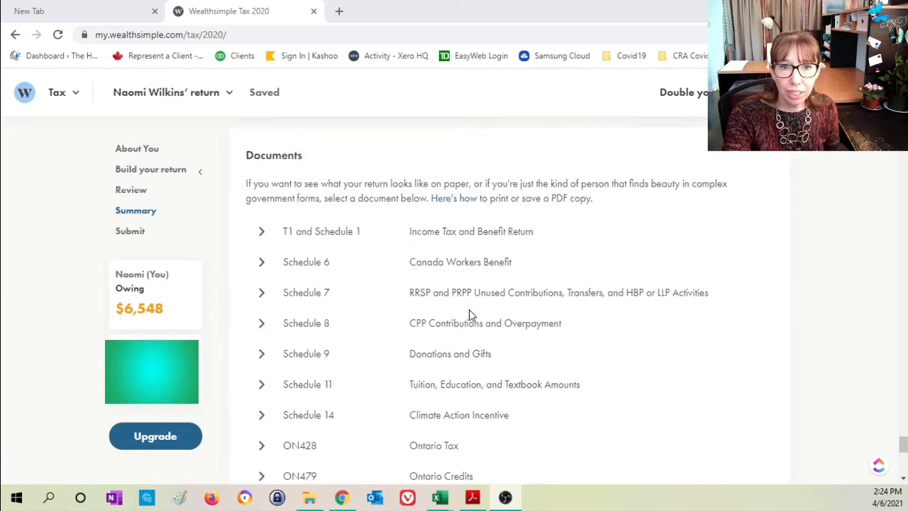
left_click(316, 239)
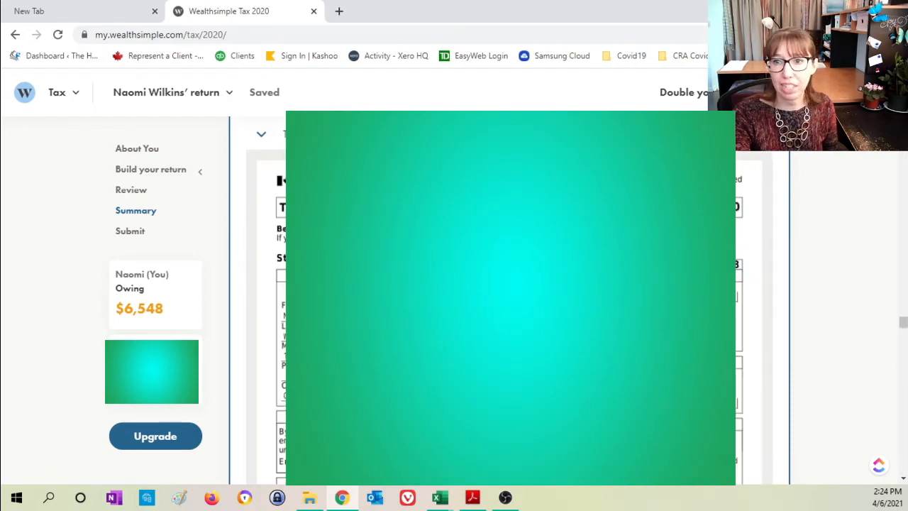
Step: Review Step 7 of the T1, from net federal tax, CPP contributions and provincial tax through credits to the balance owing
scroll(692, 332, "down", 20)
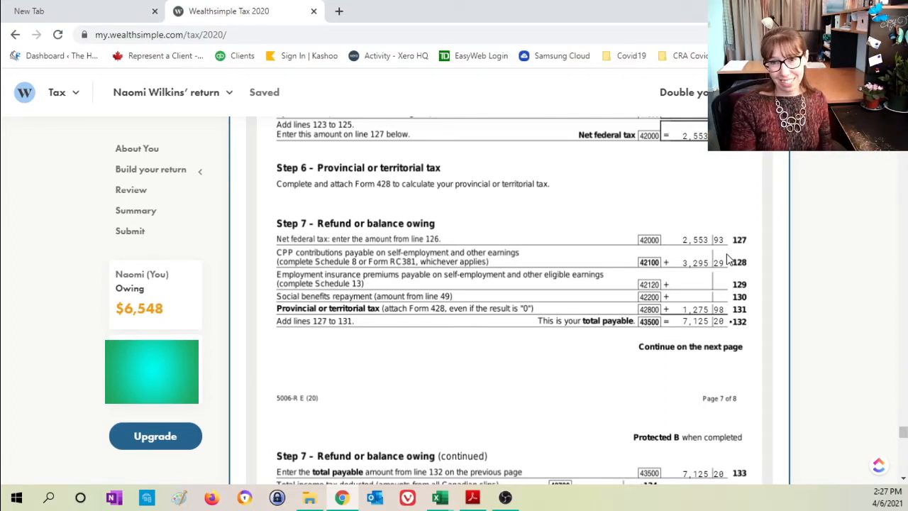
scroll(728, 261, "down", 1)
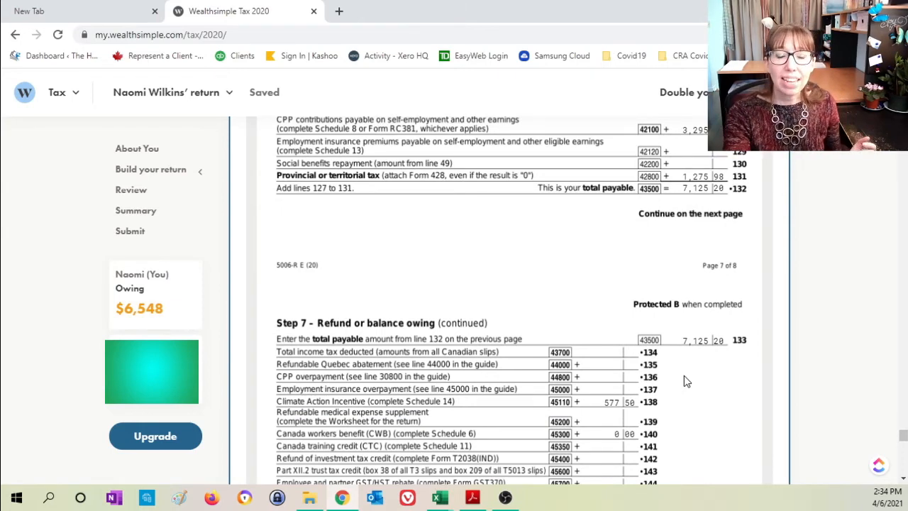
scroll(684, 376, "down", 1)
scroll(686, 382, "down", 1)
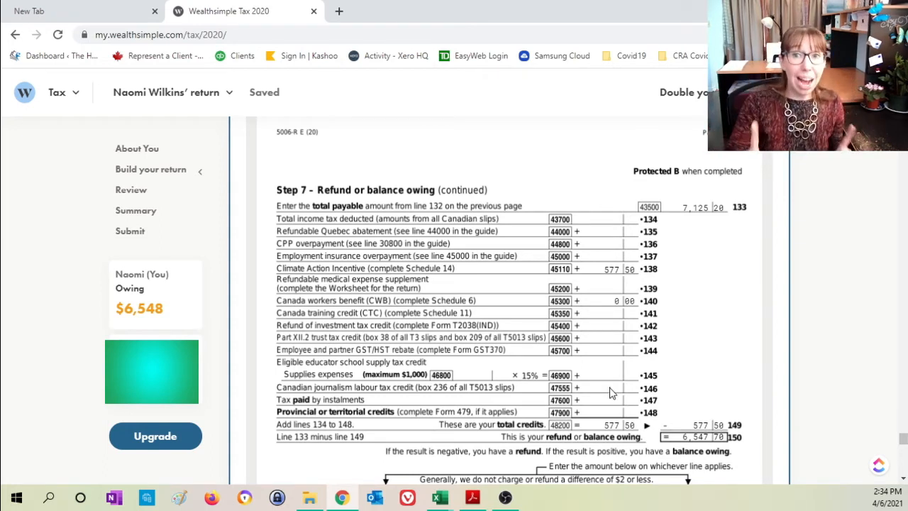
scroll(605, 383, "up", 1)
scroll(607, 387, "down", 3)
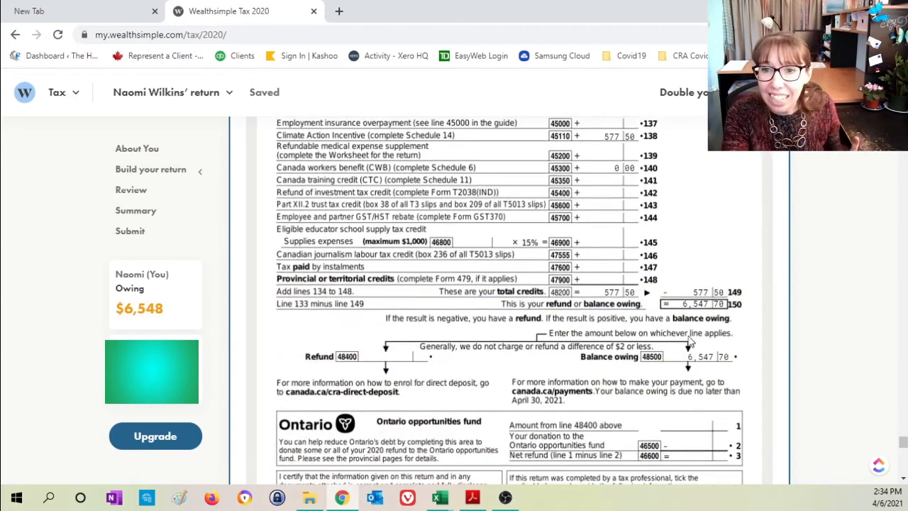